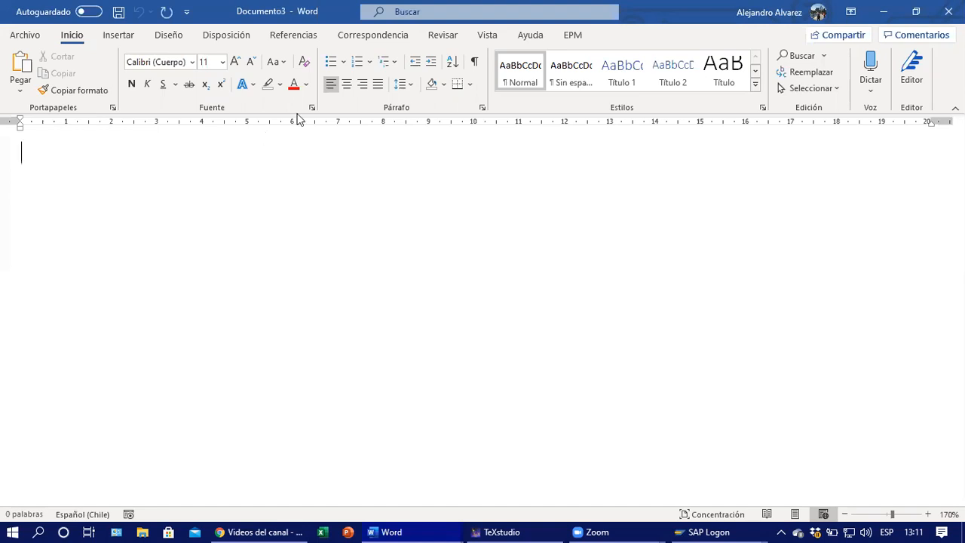
Write the centered, bold, underlined title "Transacción F–02" on the first line of the blank document.
click(347, 84)
click(131, 84)
click(163, 85)
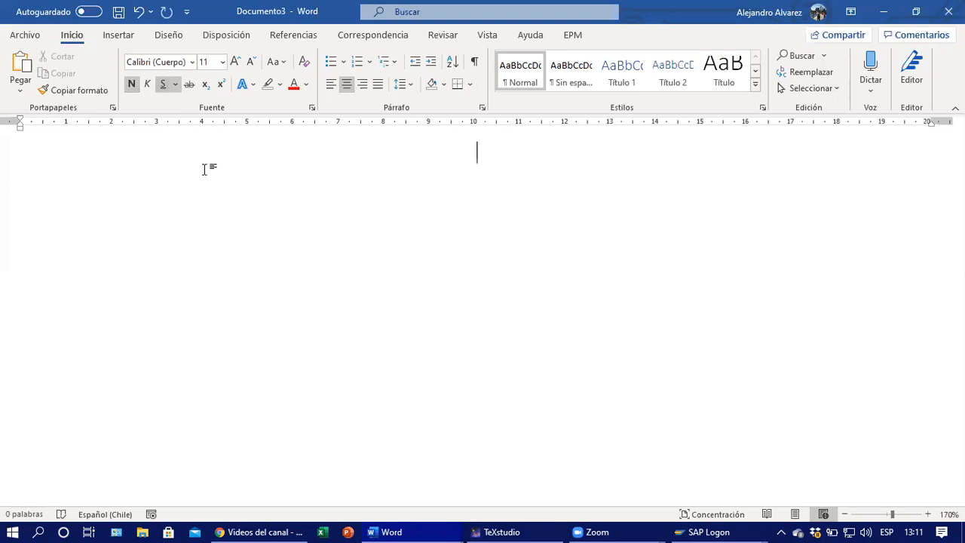
text(Trnasa)
key(BackSpace)
key(BackSpace)
key(BackSpace)
key(BackSpace)
text(ansacción F)
text( - 02)
key(Left)
key(BackSpace)
key(Left)
key(BackSpace)
key(End)
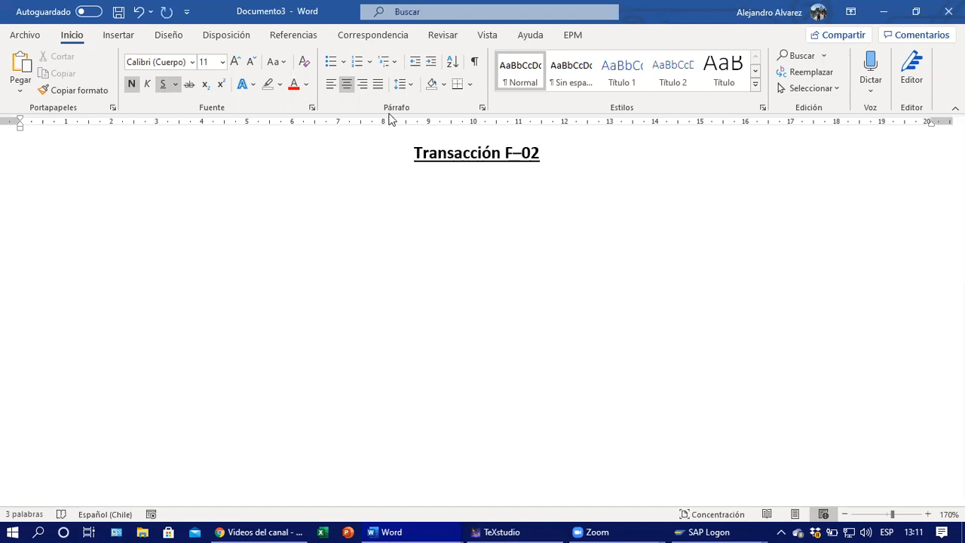
Start a justified paragraph without bold or underline below the title, reading "Permite el ingreso de cualquier tipo de cuenta contable (transferencia de f".
click(378, 83)
click(131, 84)
click(160, 85)
text(Permite el ingre)
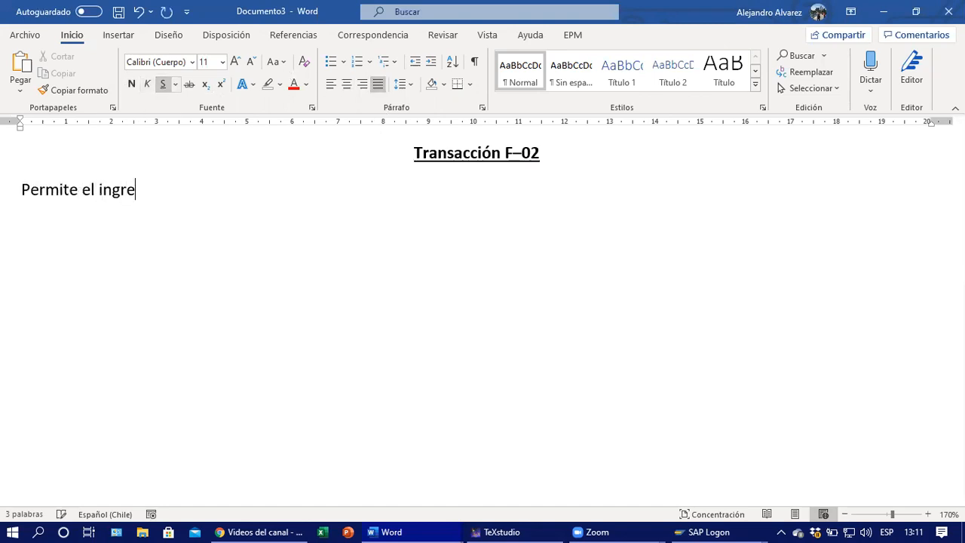
text(so de cualquier tip)
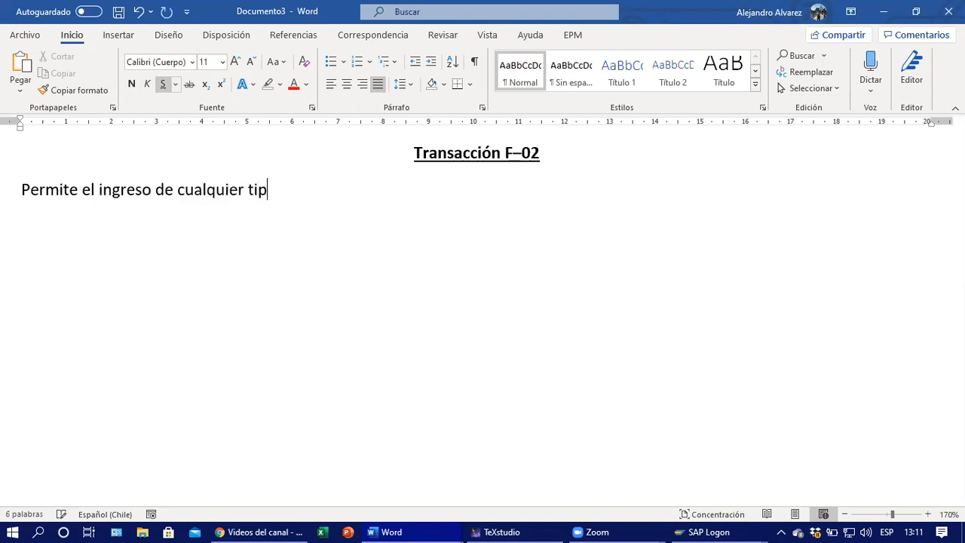
text(o de cuenta contab)
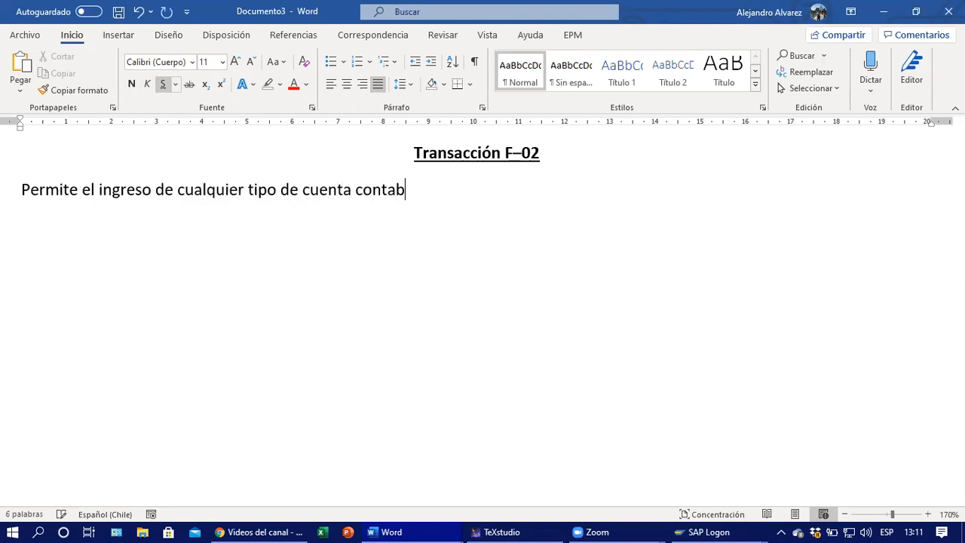
text(le (transferencia de f)
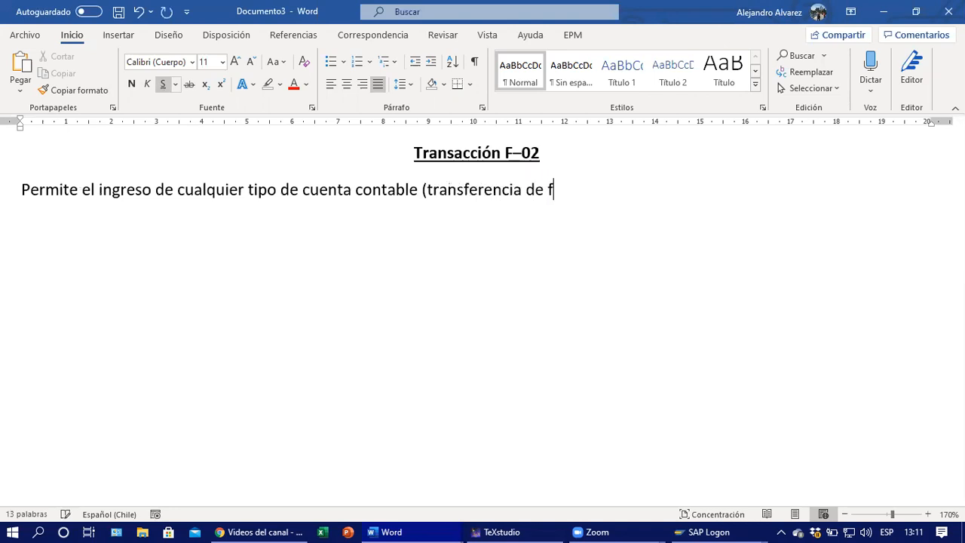
Continue the paragraph so its parenthesis reads "transferencia de fondos, ventas con incorporación de algún deudor o cliente,".
text(ondos, ventas con incrp)
key(BackSpace)
key(BackSpace)
text(orporación de a)
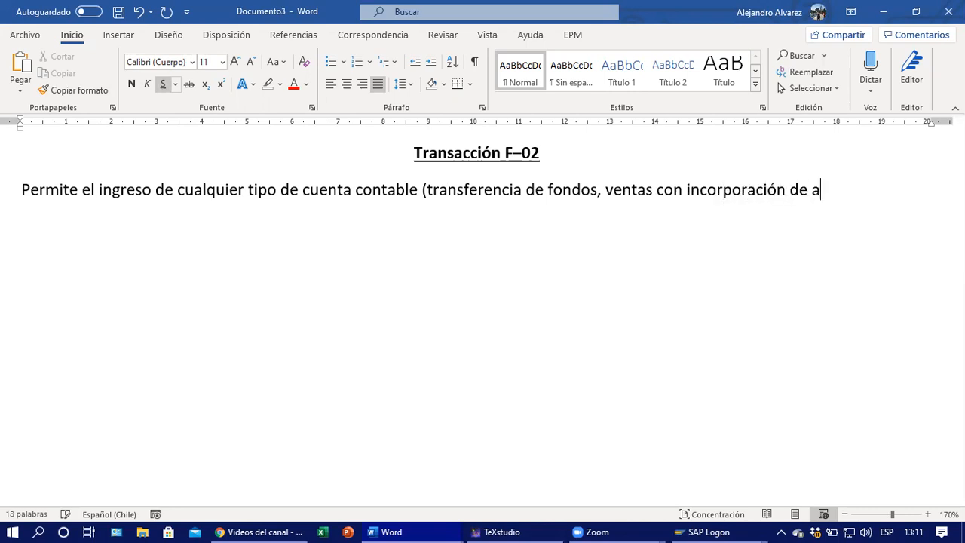
text(lgún proveedor)
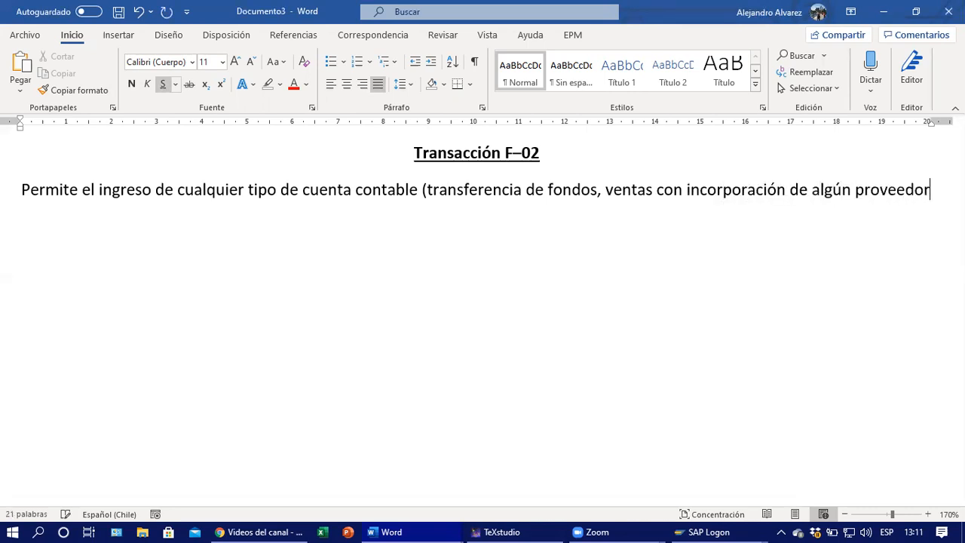
key(BackSpace)
key(BackSpace)
key(BackSpace)
key(BackSpace)
key(BackSpace)
key(BackSpace)
key(BackSpace)
key(BackSpace)
key(BackSpace)
text(deud)
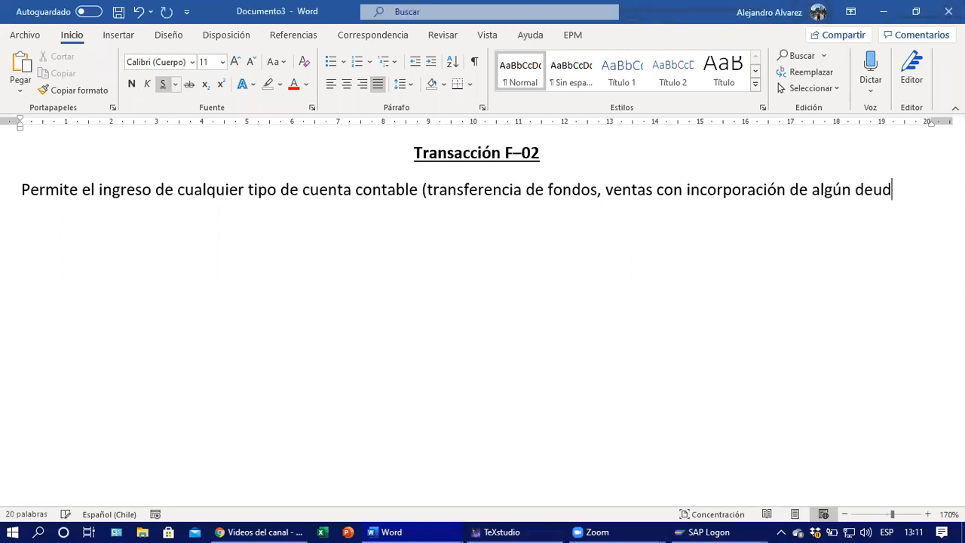
text(or o cliente, comp´ras con incor)
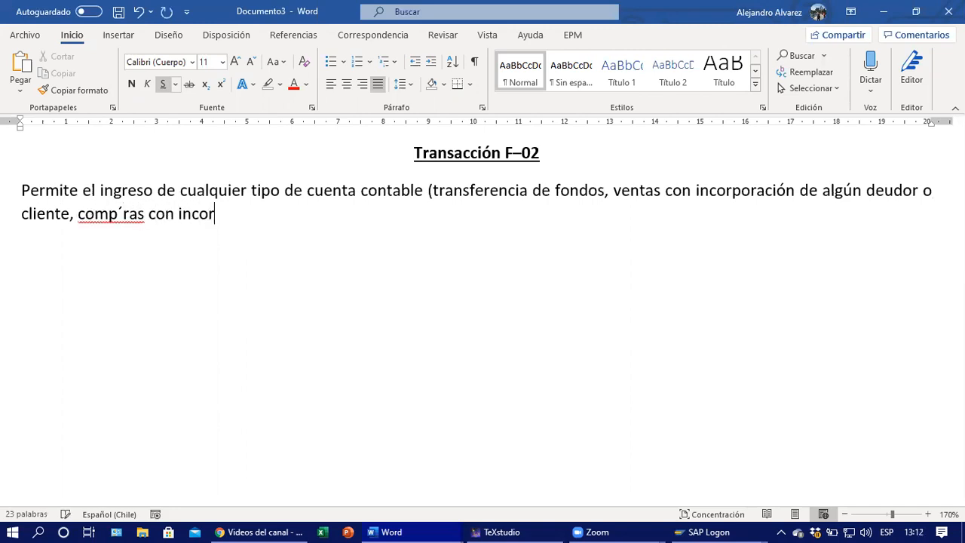
Complete the next listed case as "compras con incorporación de algún proveedor o acreedor", correcting the stray accent in "compras".
text(poración de algún proveedor o)
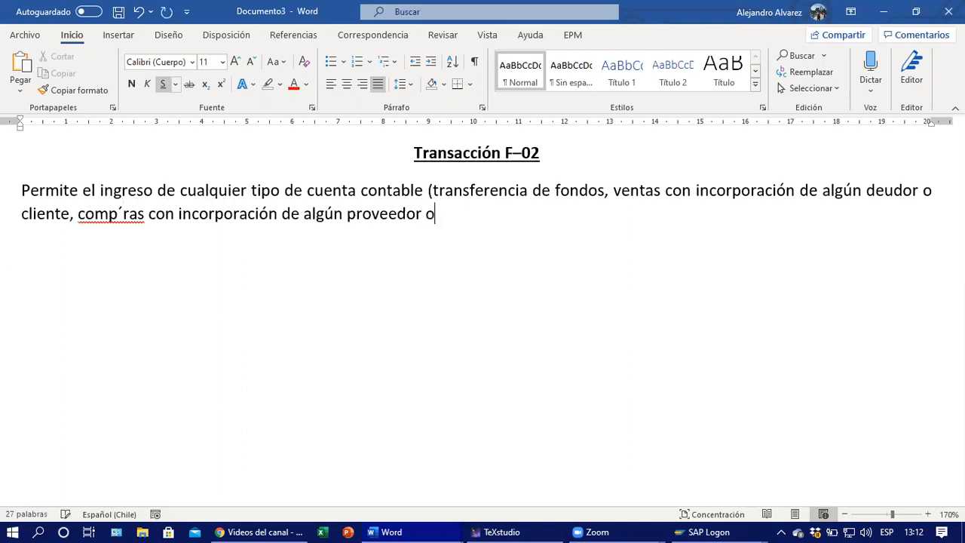
text( acreedor)
key(Home)
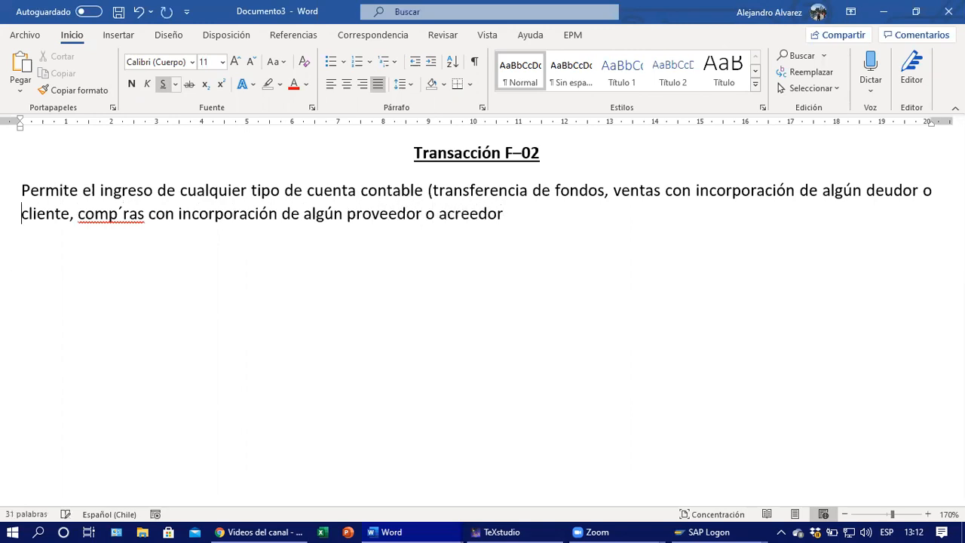
key(BackSpace)
key(End)
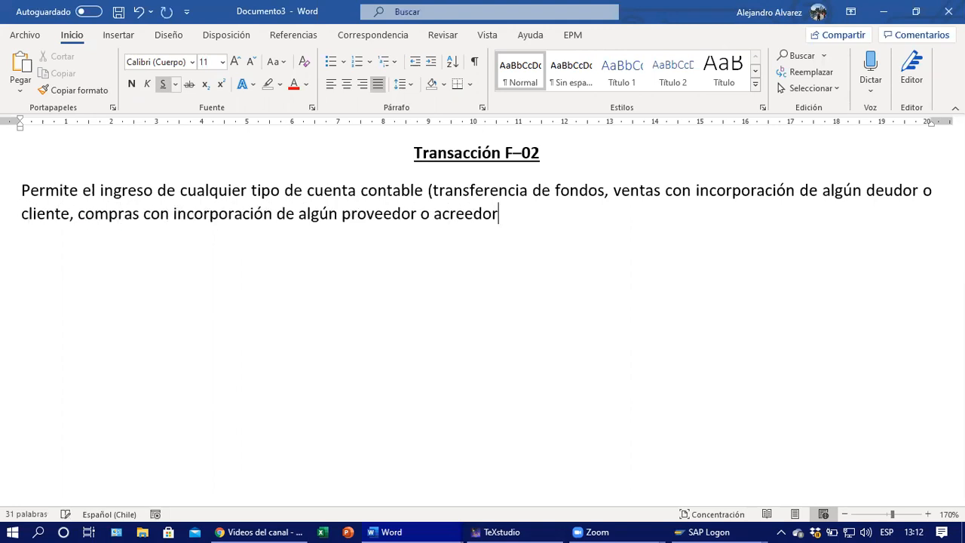
Finish the first paragraph with ", compra de activos fijos).".
text(, compra de actibvos)
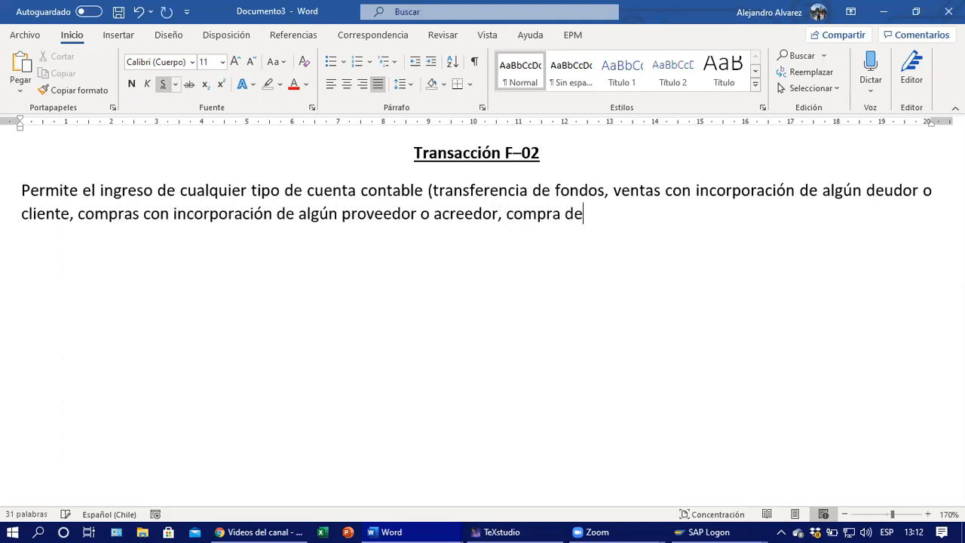
key(BackSpace)
key(BackSpace)
key(BackSpace)
key(BackSpace)
key(BackSpace)
text(vos fijos)
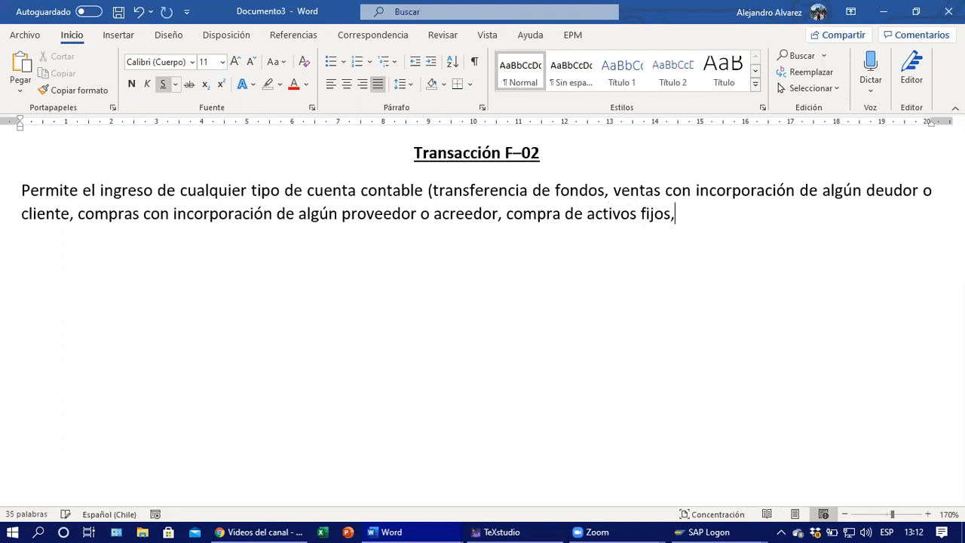
text(),)
key(BackSpace)
Add a second paragraph reading "Es necesario sabe cómo se ingresan los asientos contables con este tipo de transacción.".
text(Es necesario )
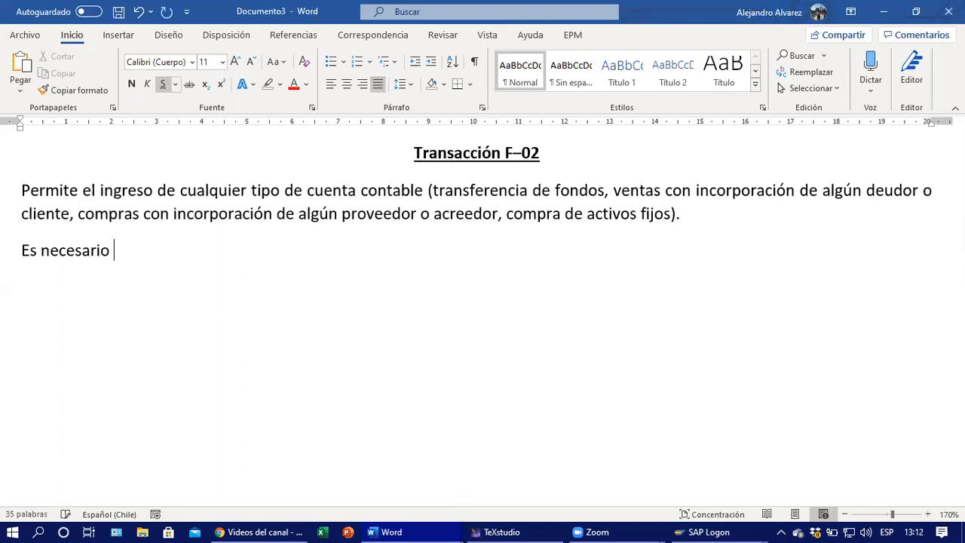
text(sabe cómo se ingresan los a)
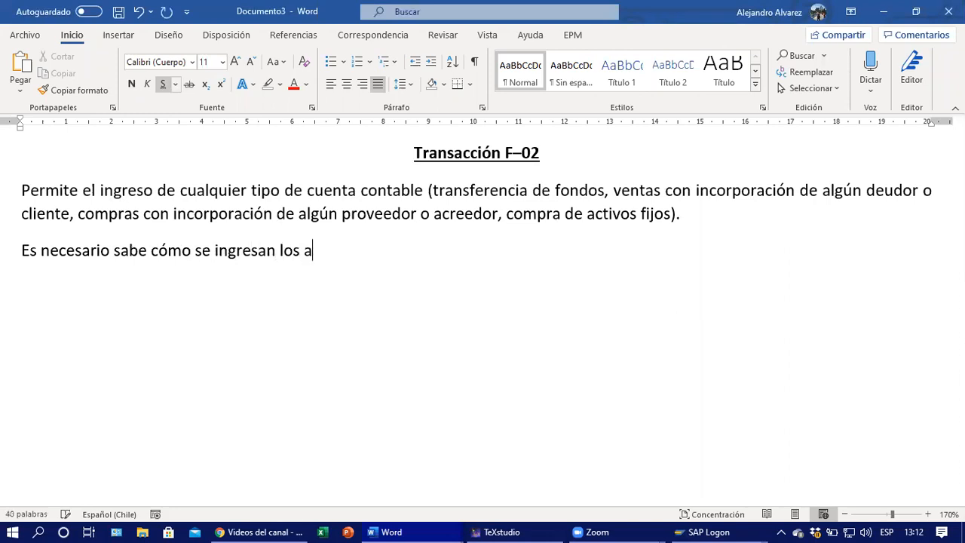
text(sientos contable)
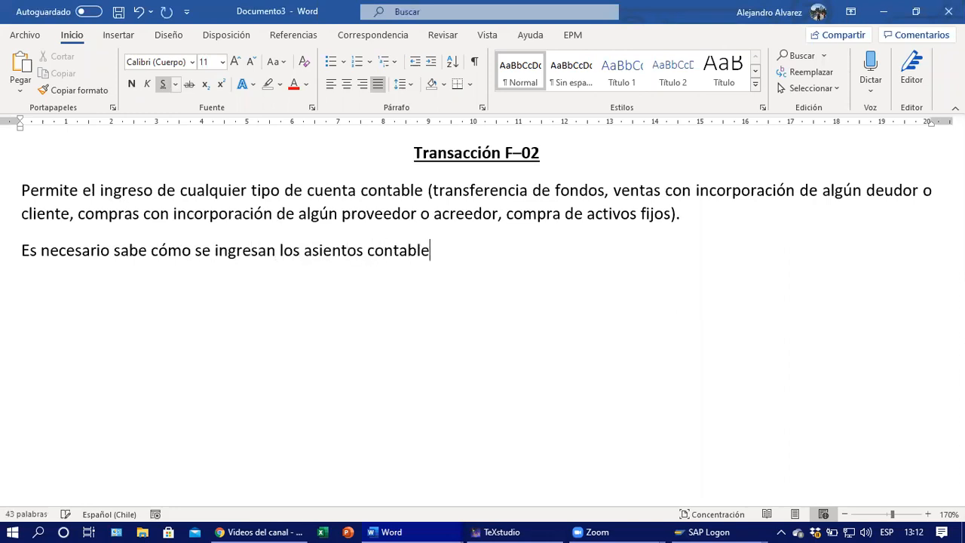
text(s con este tipo )
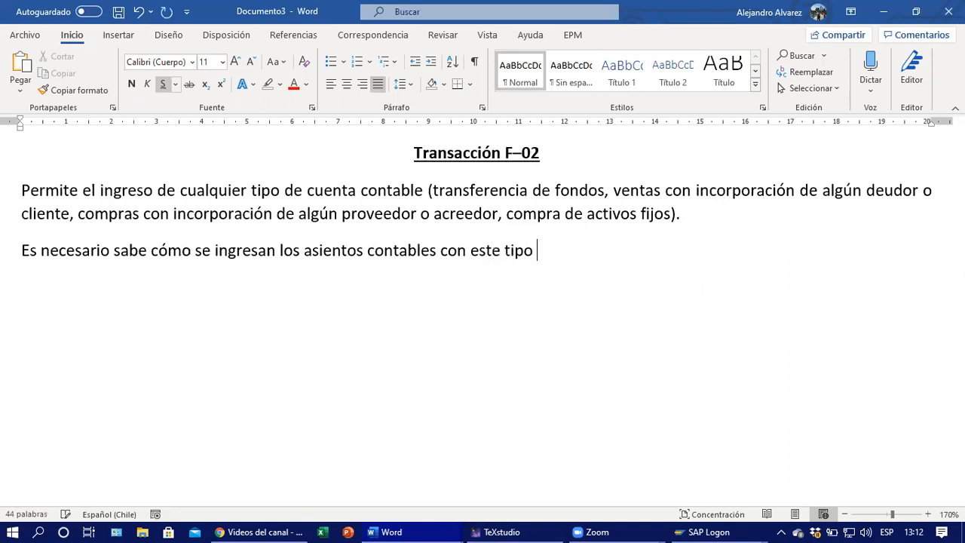
text(de transacción.)
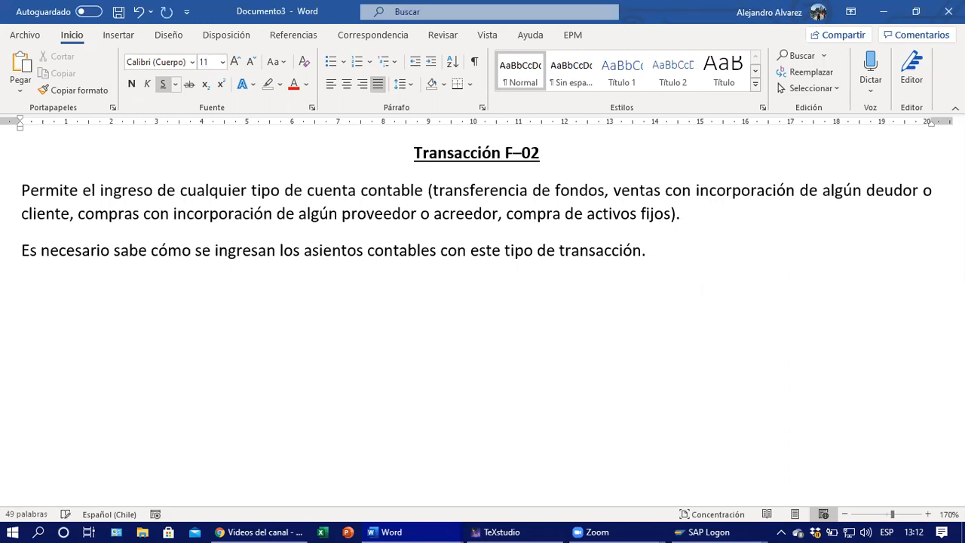
Add a third paragraph reading "Permite incorporar una mayor cantidad de datos por cada cuenta contable, desde el propio asiento contable.".
text(Permite )
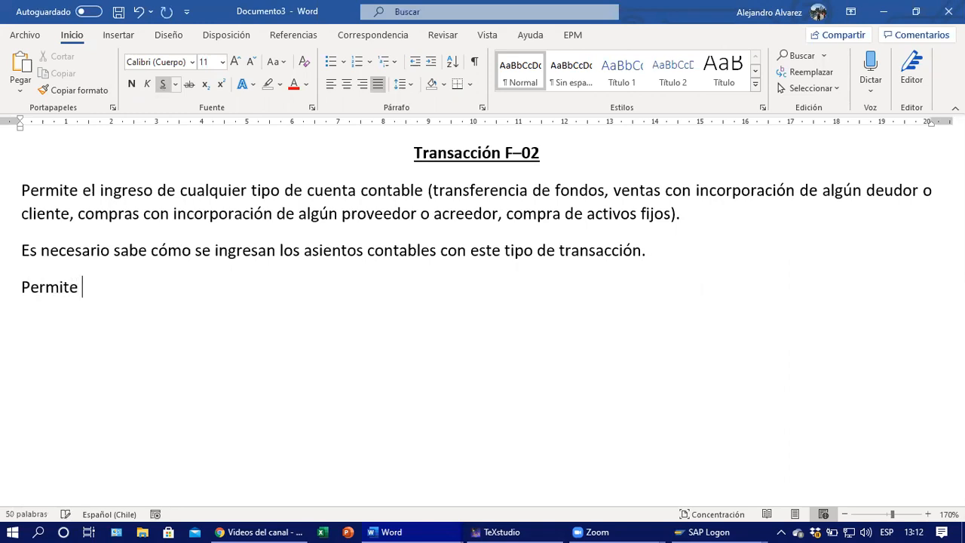
text(incorporar una )
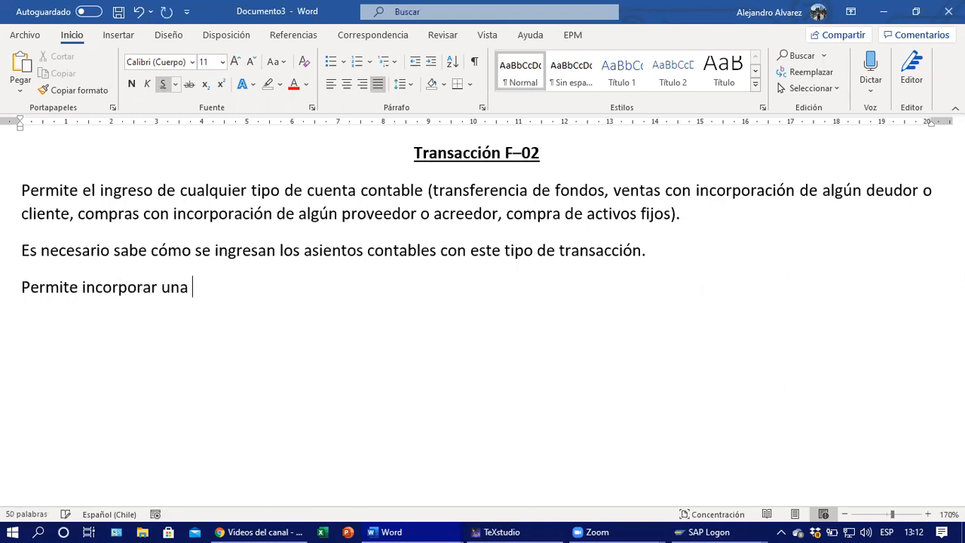
text(mayor cantidad de datos c)
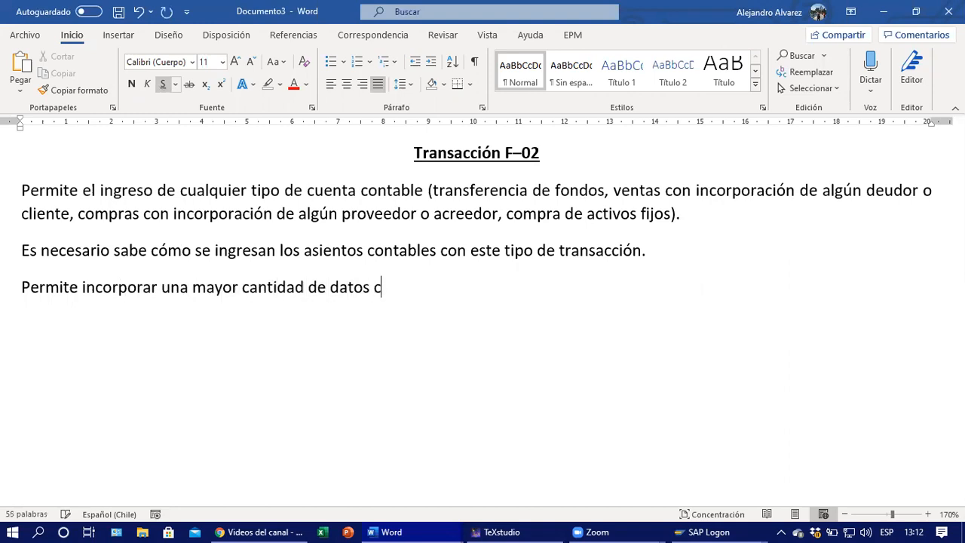
key(BackSpace)
text(por )
text(cada cuenta contbale)
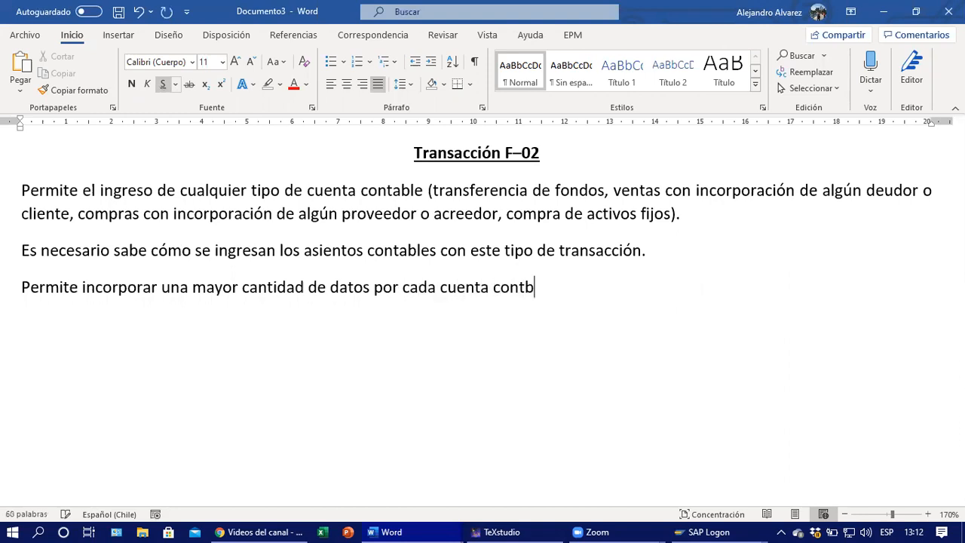
key(BackSpace)
key(BackSpace)
key(BackSpace)
key(BackSpace)
text(able, desde el )
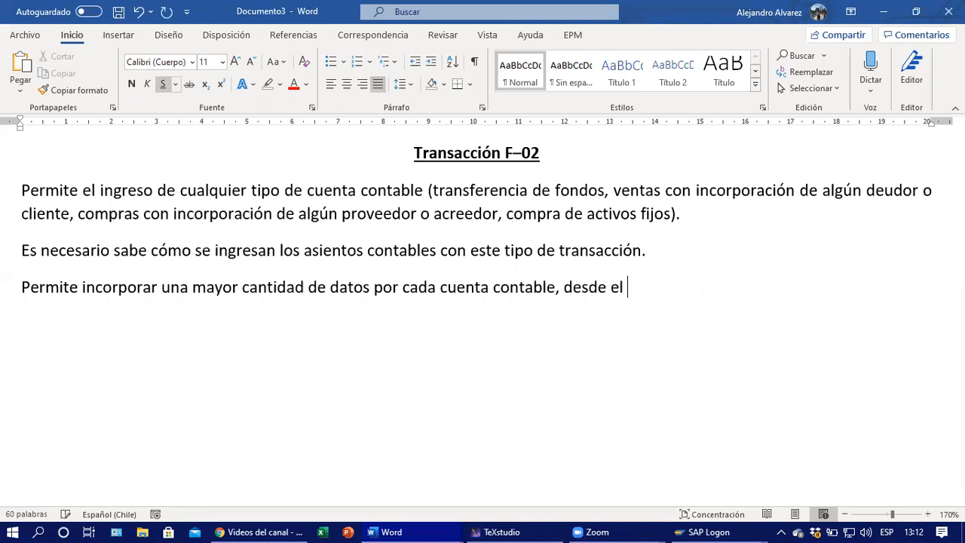
text(propio asiento contable.)
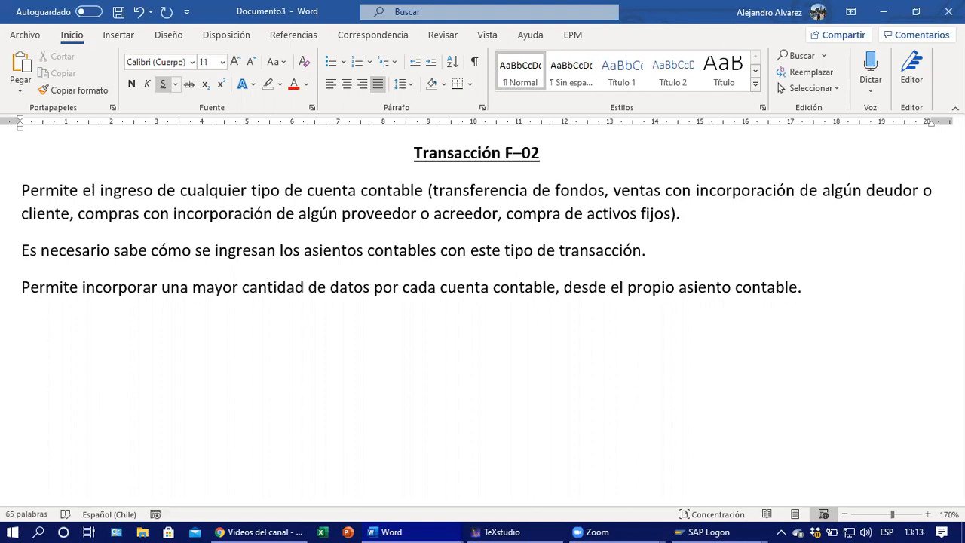
After a blank line, write "Ejemplo 01:" in bold, followed by a tab and the question opening "¿Cómo se contabiliza".
key(ctrl+n)
text(Ejemplo 01)
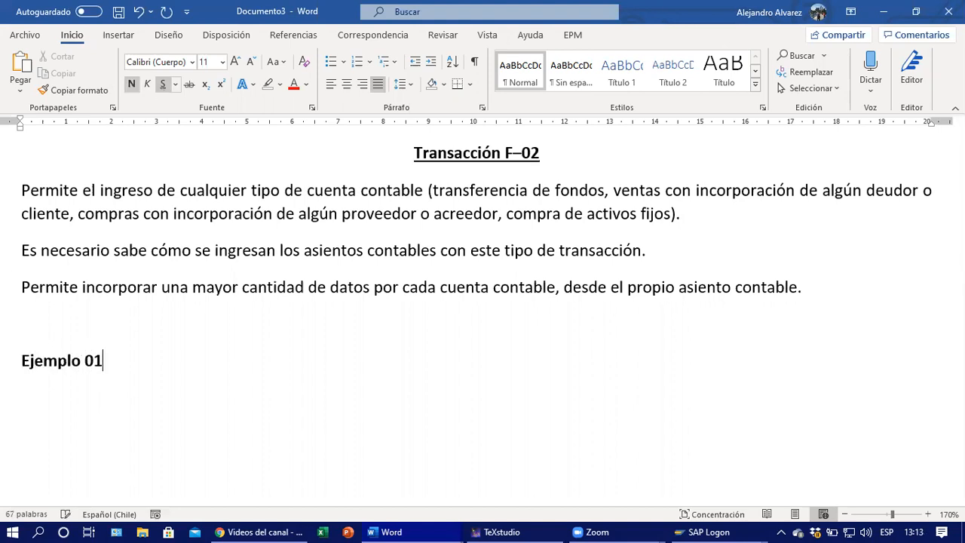
text(:)
click(161, 85)
key(Tab)
text(¿Cómo se contabiliza )
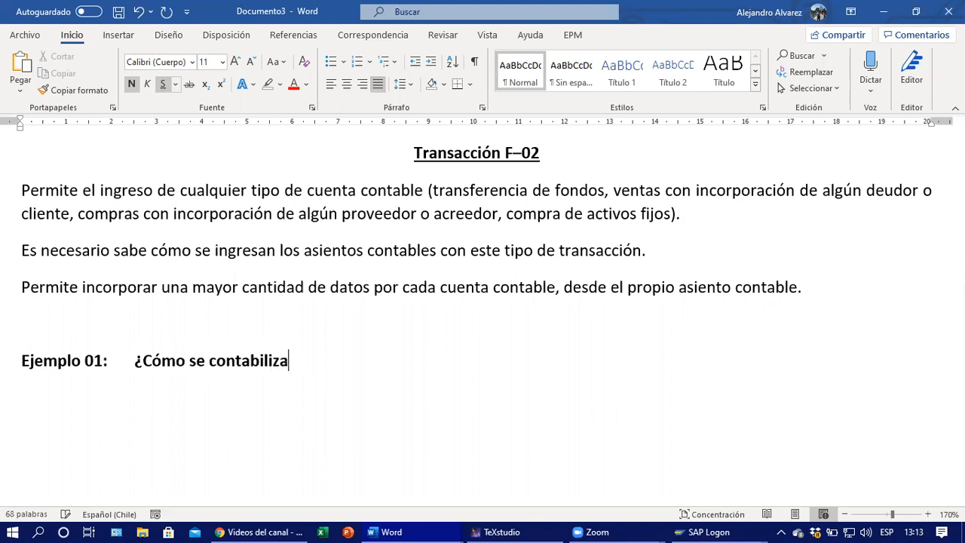
text(la compra de )
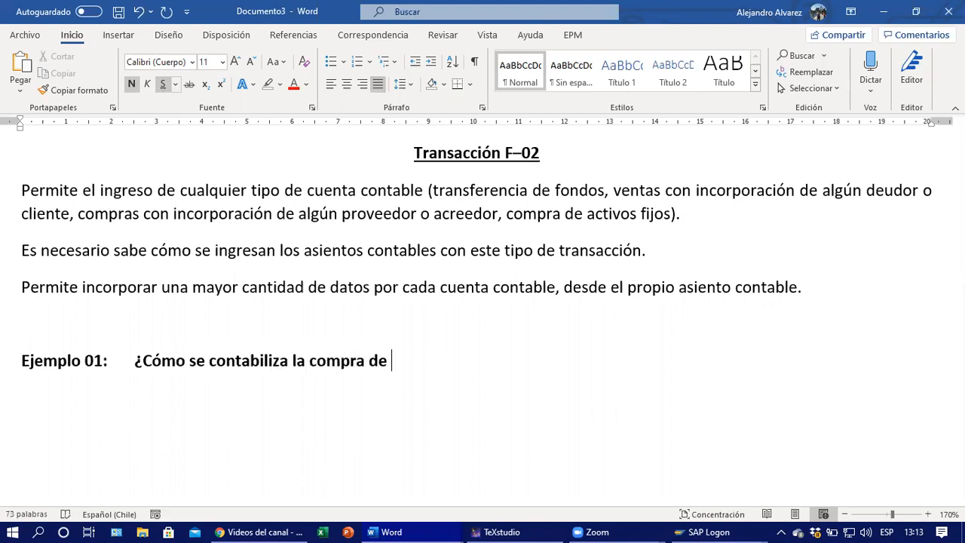
text(mercadería)
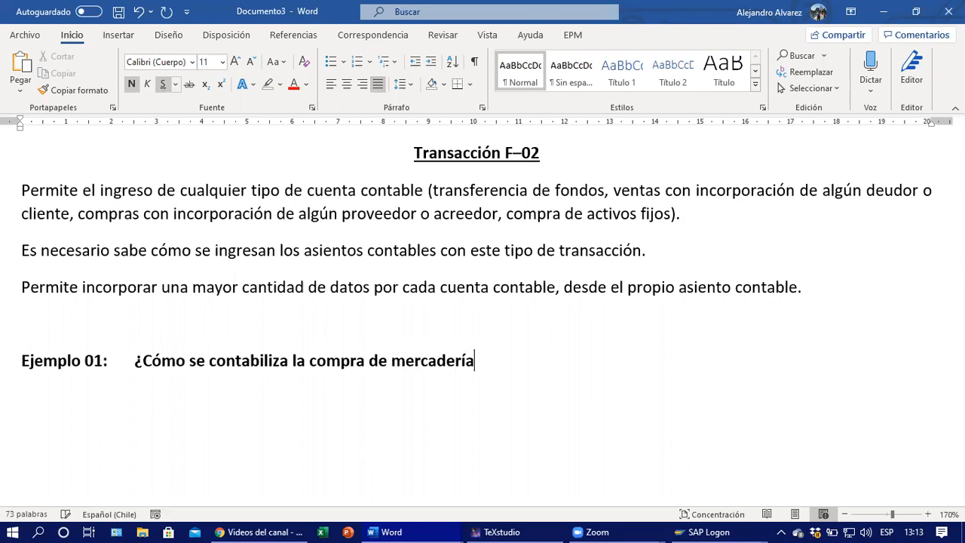
text(s po)
key(BackSpace)
key(BackSpace)
key(BackSpace)
key(BackSpace)
key(BackSpace)
key(BackSpace)
key(BackSpace)
key(BackSpace)
key(BackSpace)
key(BackSpace)
key(BackSpace)
key(BackSpace)
key(BackSpace)
key(BackSpace)
key(BackSpace)
key(BackSpace)
key(BackSpace)
key(BackSpace)
key(BackSpace)
key(BackSpace)
key(BackSpace)
key(BackSpace)
key(BackSpace)
key(BackSpace)
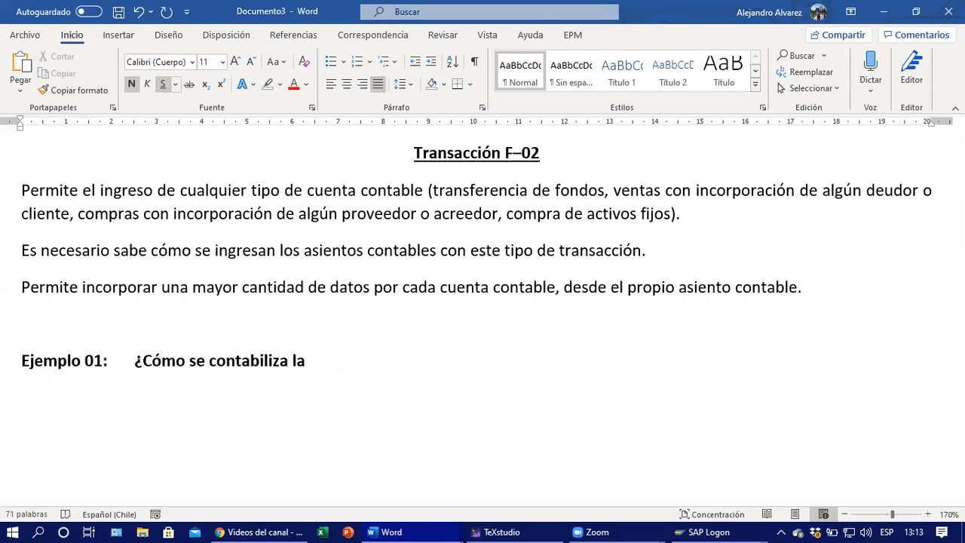
text(compra y )
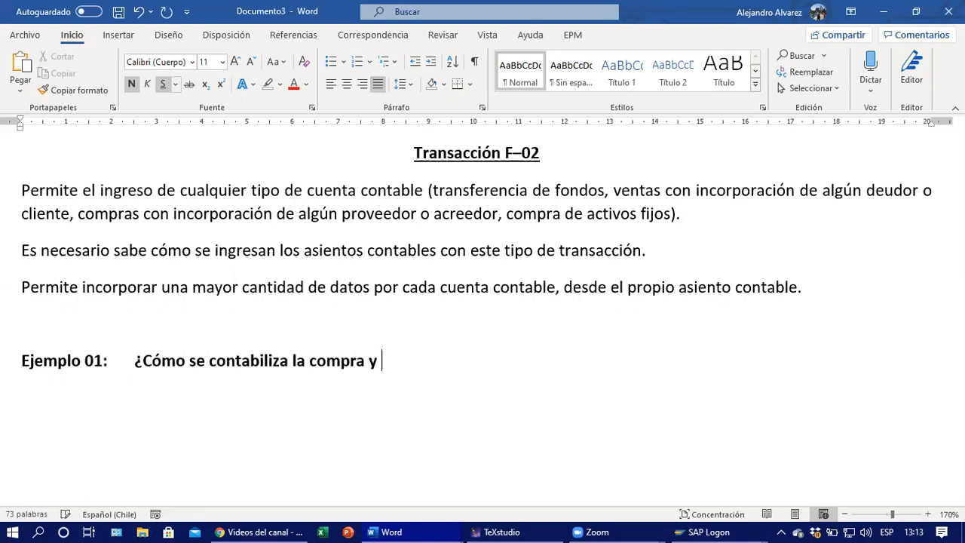
text(pago)
key(BackSpace)
key(BackSpace)
key(BackSpace)
key(BackSpace)
key(BackSpace)
key(BackSpace)
key(BackSpace)
key(BackSpace)
key(BackSpace)
key(BackSpace)
key(BackSpace)
key(BackSpace)
key(BackSpace)
key(BackSpace)
key(BackSpace)
key(BackSpace)
Complete the example heading with "el arriendo, pero sin efectuar el pago aún? Se va a generar una cuenta de proveedores (cuentas por pagar)".
text(el arriendo)
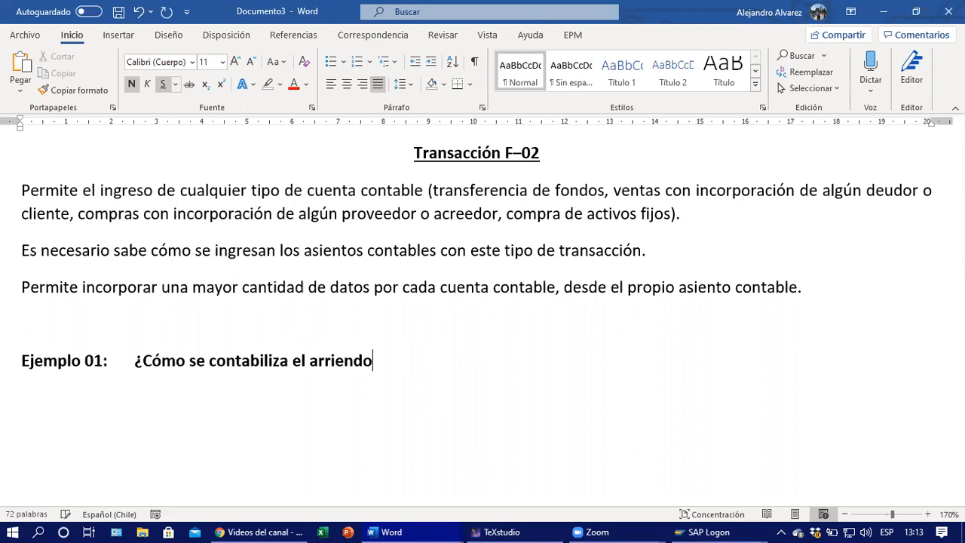
text(, pero sin efectuar el pago aún? )
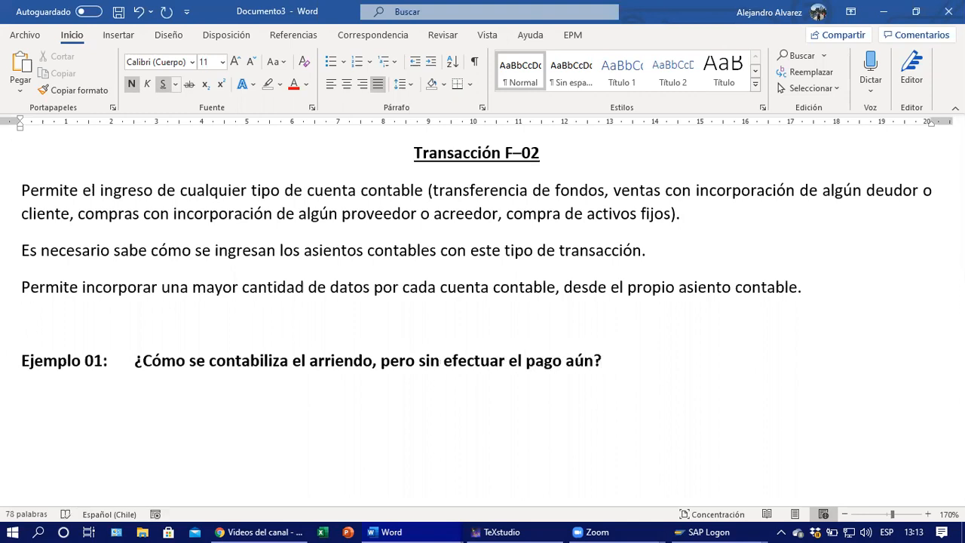
text(Se va a g)
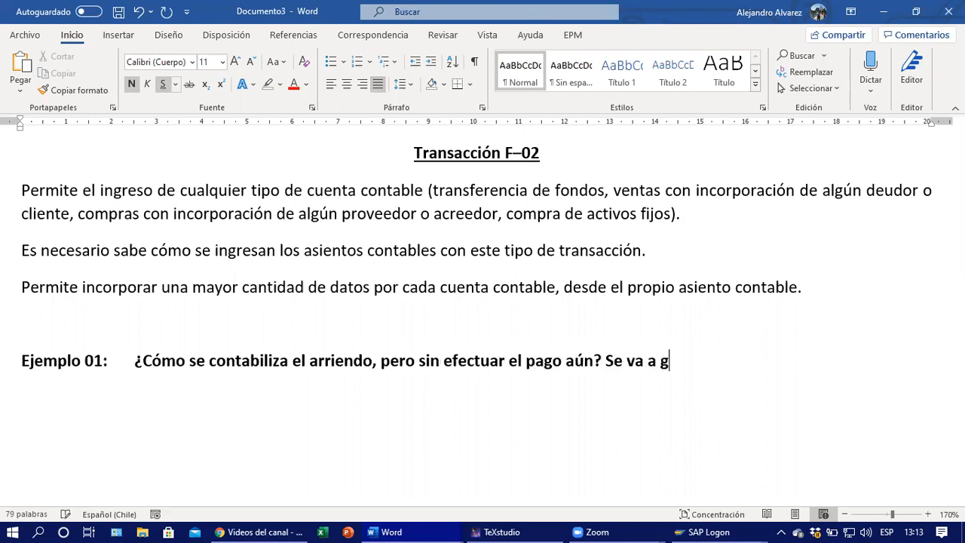
text(enerar una cuenta )
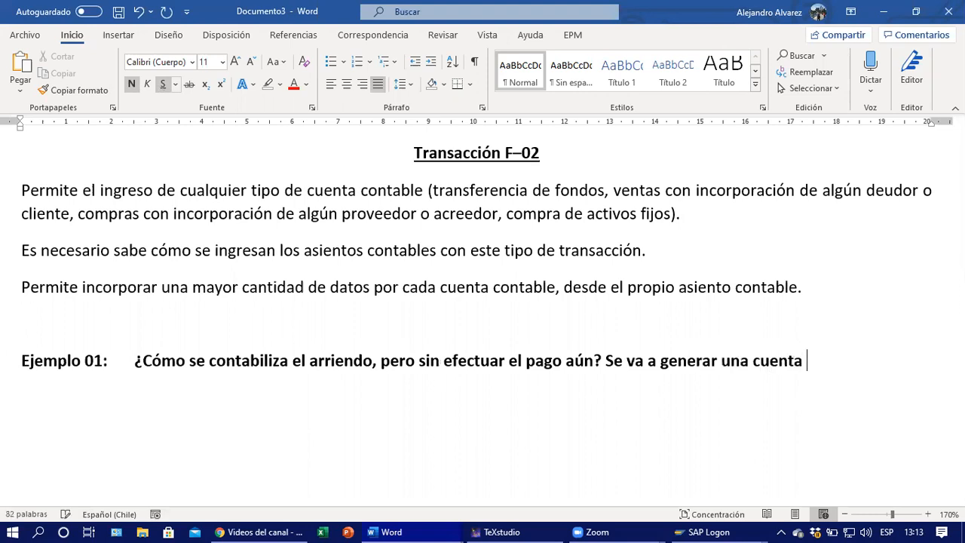
text(de proveedores)
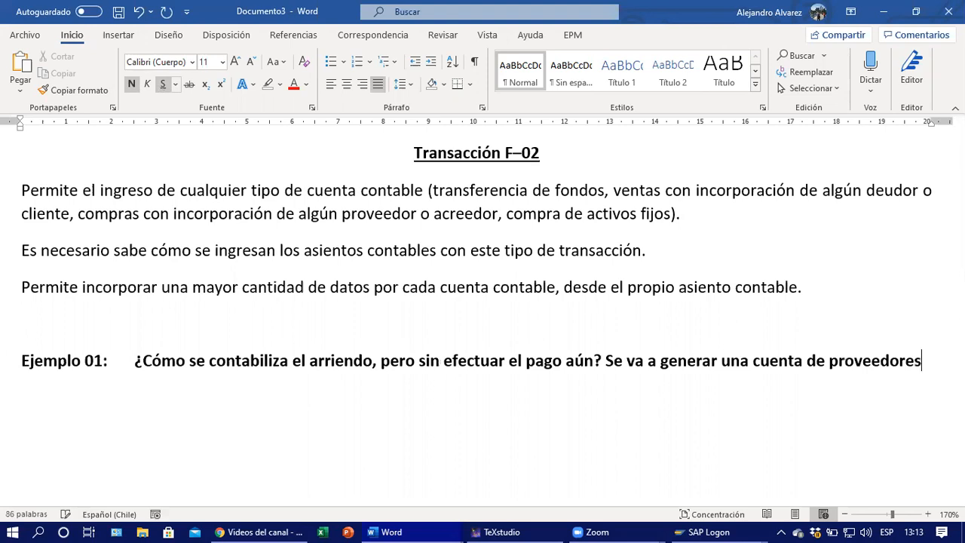
text( (ce)
key(BackSpace)
text(uentas por paag)
key(BackSpace)
text(gar))
Indent the heading's second line to align with the question, end it with a period and start a non-bold paragraph below.
key(Home)
key(Tab)
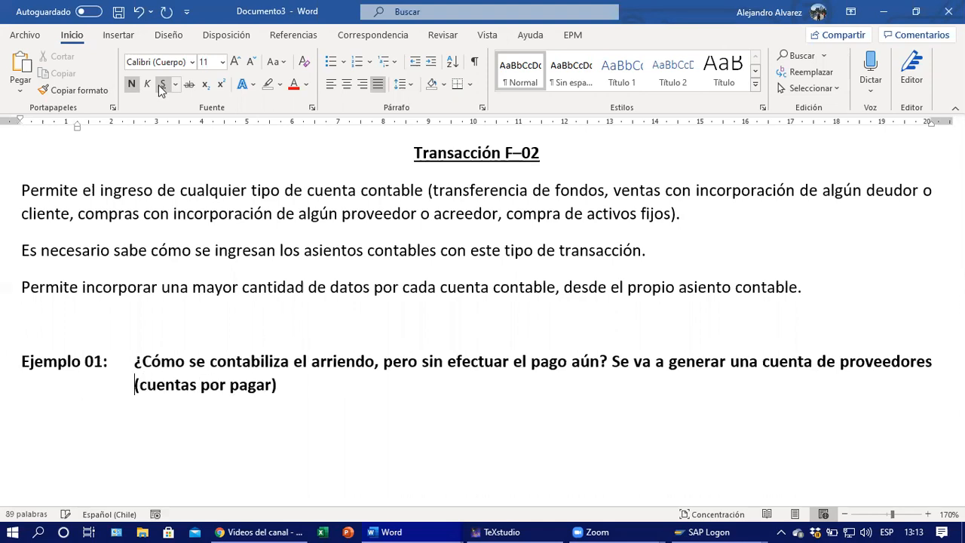
key(End)
text(.)
key(ctrl+n)
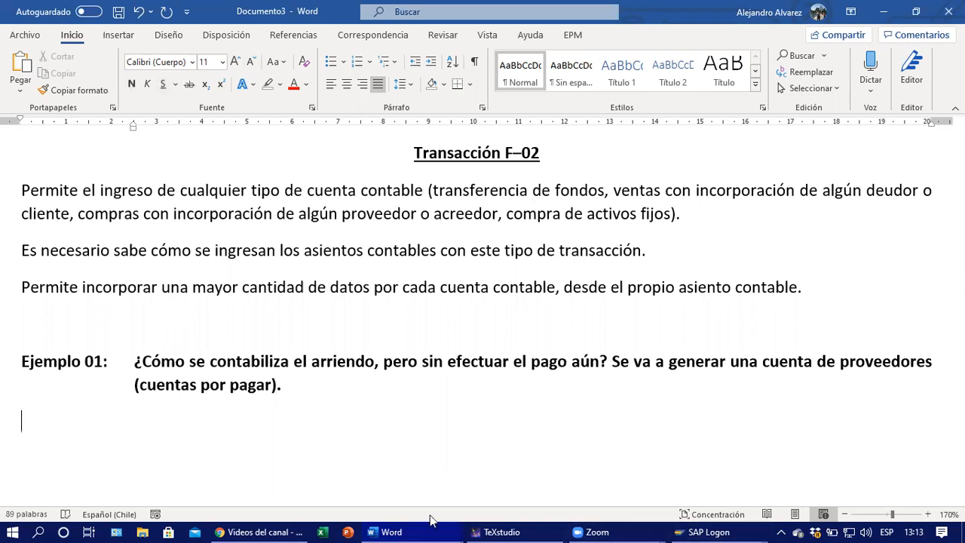
In Documento1, copy the untaxed rent example of Ejemplo 02, from "La empresa Global Bike debe pagar" through the "Banco Alt Bank" line.
mouse_move(396, 525)
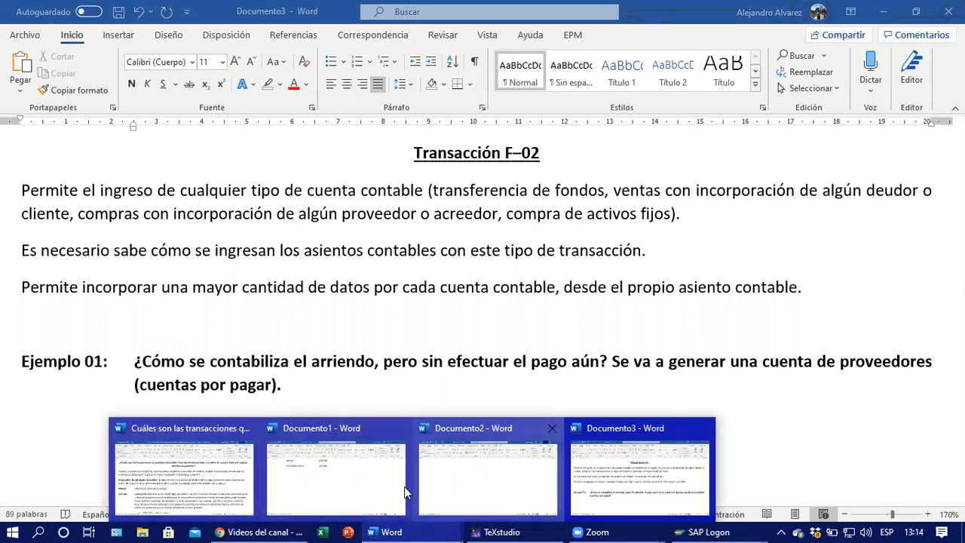
click(351, 465)
scroll(284, 288, up, 10)
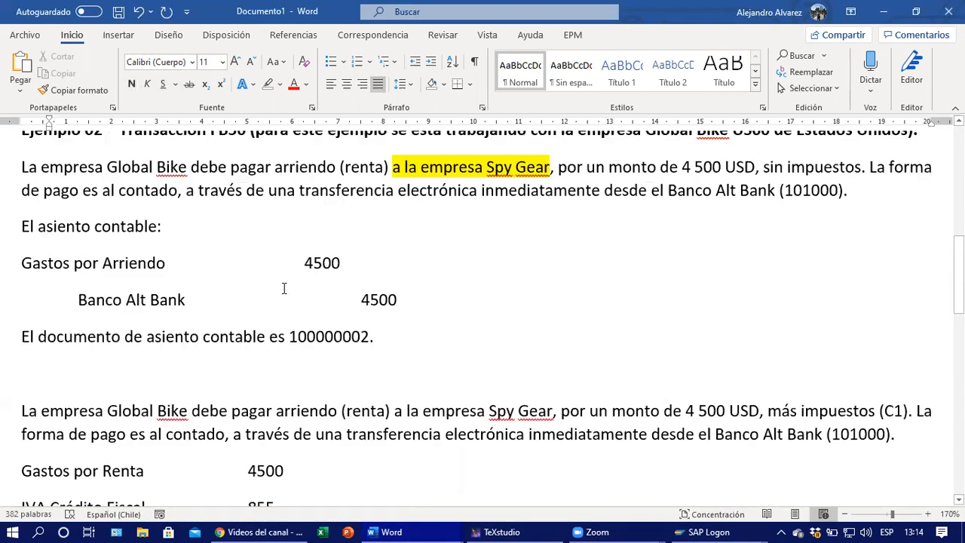
scroll(278, 291, up, 1)
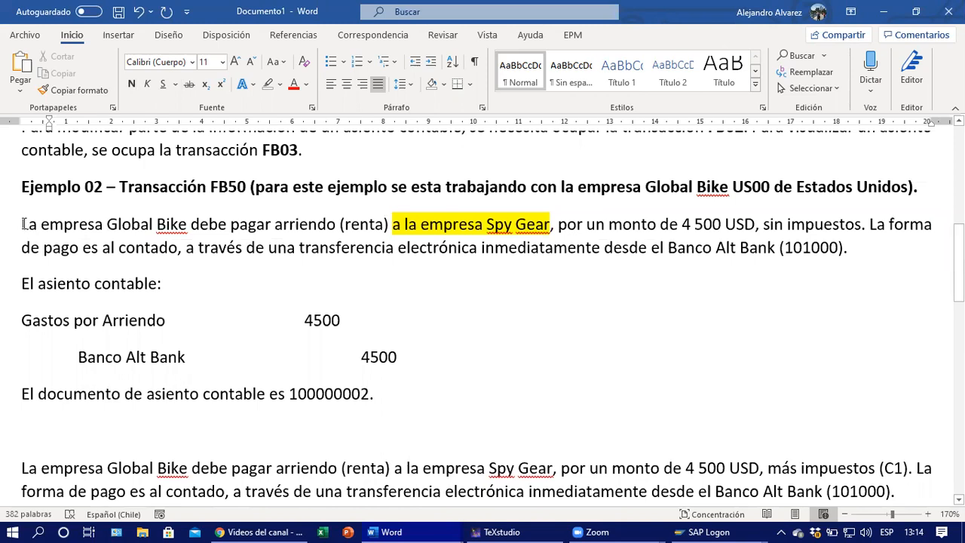
drag(21, 223, 348, 318)
drag(450, 344, 478, 359)
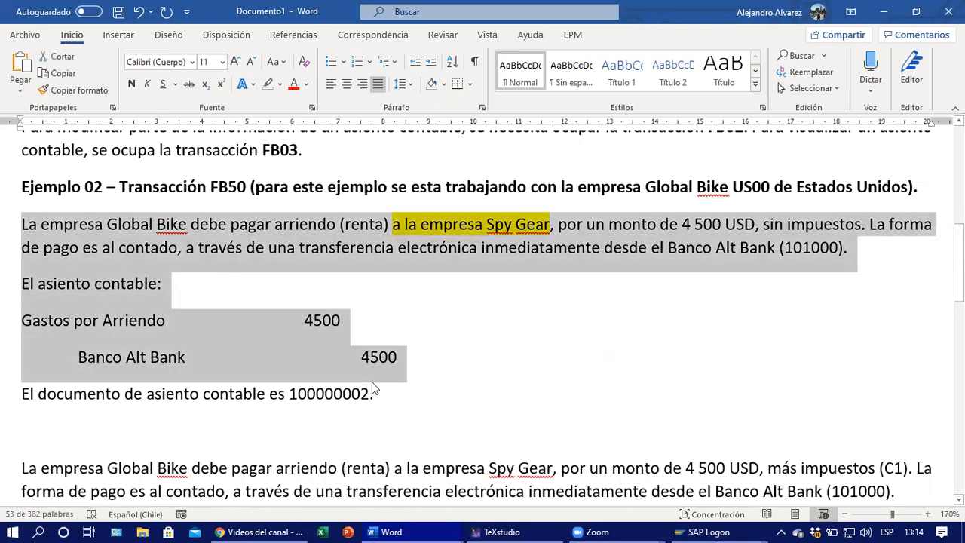
scroll(189, 254, up, 1)
click(90, 309)
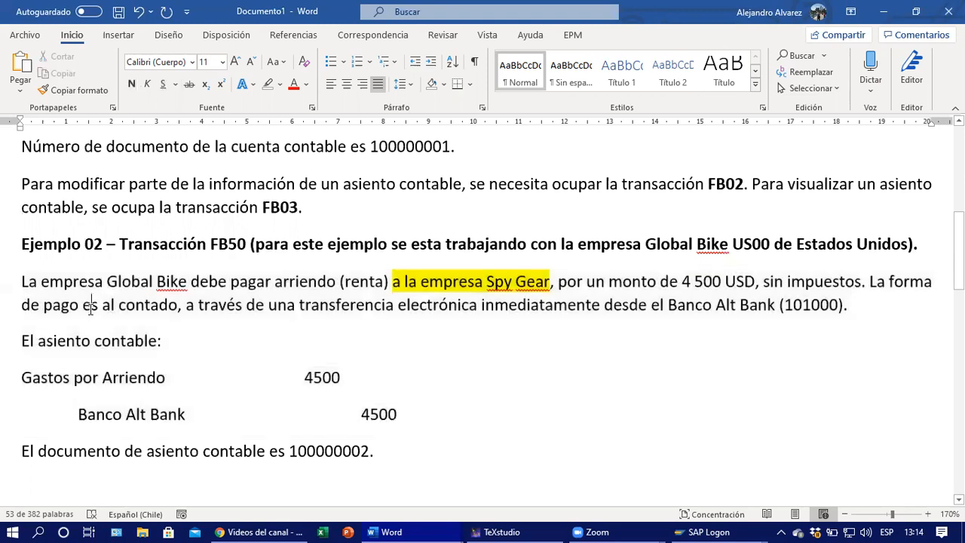
drag(21, 278, 443, 434)
key(ctrl+c)
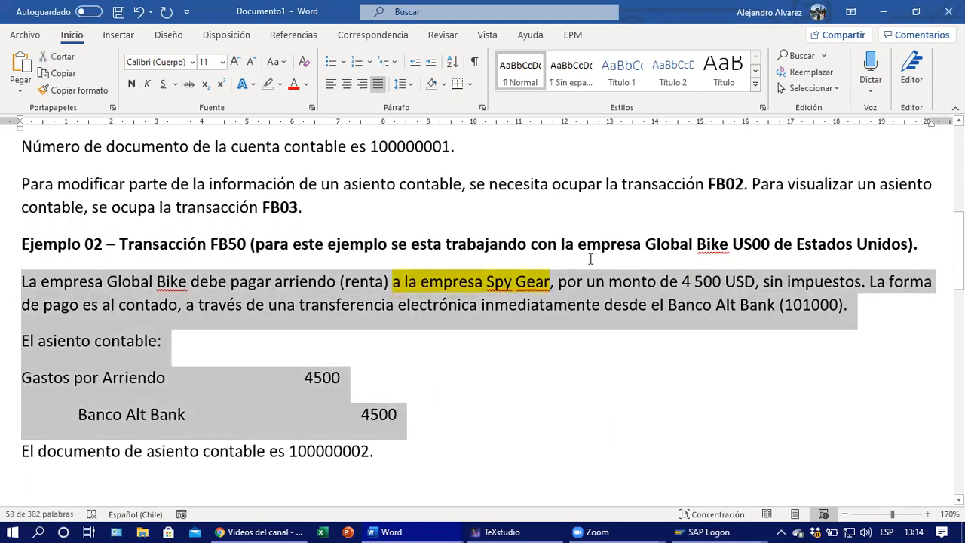
Paste the copied example below the Ejemplo 01 heading in Documento3 and remove the yellow highlight from "a la empresa Spy Gear".
click(886, 12)
click(104, 422)
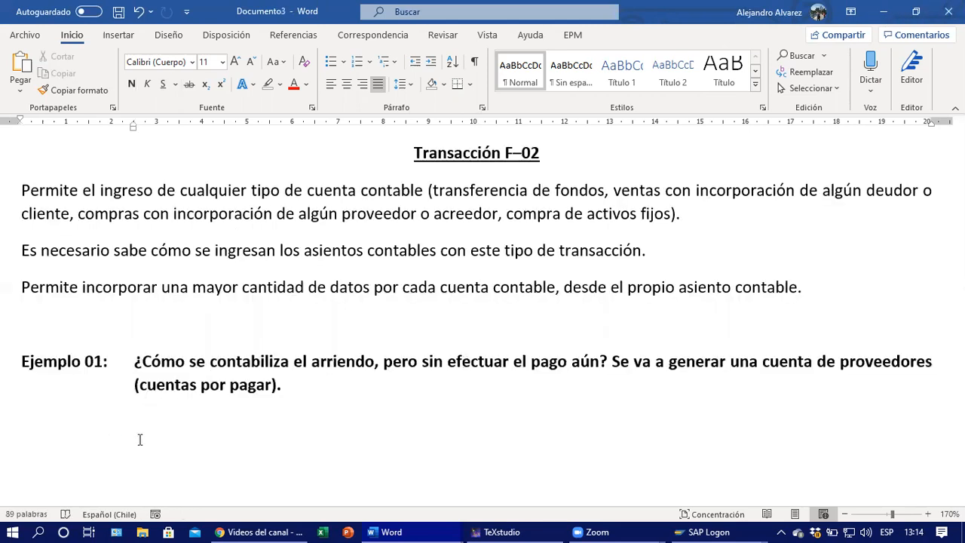
key(ctrl+v)
drag(392, 300, 551, 298)
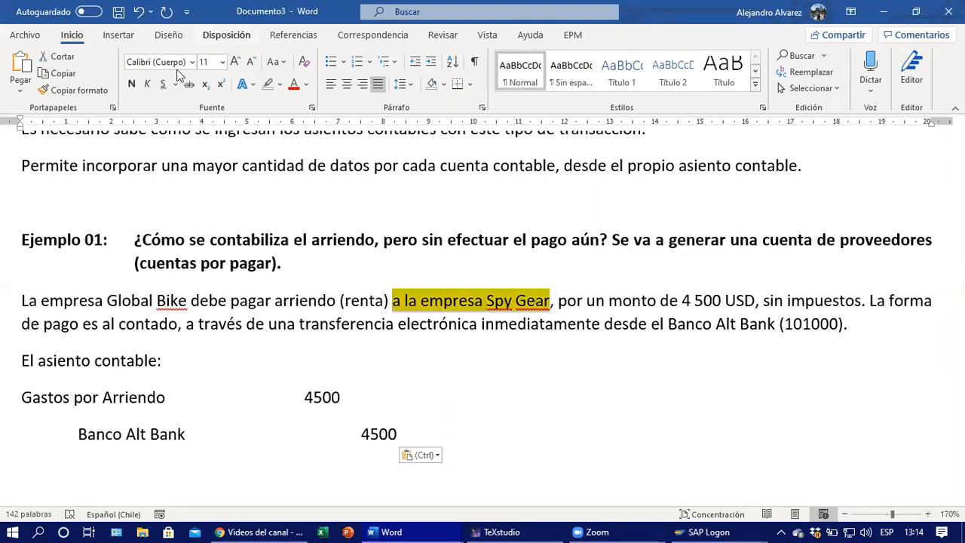
click(266, 87)
Replace "sin" with "con" before "impuestos" in the pasted paragraph.
click(623, 295)
click(676, 296)
key(Left)
key(Left)
key(Left)
key(Left)
key(Left)
key(Left)
key(Left)
key(Left)
key(Left)
key(Left)
key(Left)
key(Right)
key(Right)
key(Right)
key(Right)
key(Right)
key(Right)
key(Right)
key(Right)
key(Right)
key(Right)
key(Right)
key(Right)
key(Right)
key(Right)
key(Right)
key(Right)
key(Right)
key(Right)
key(Right)
key(Right)
key(Right)
key(Right)
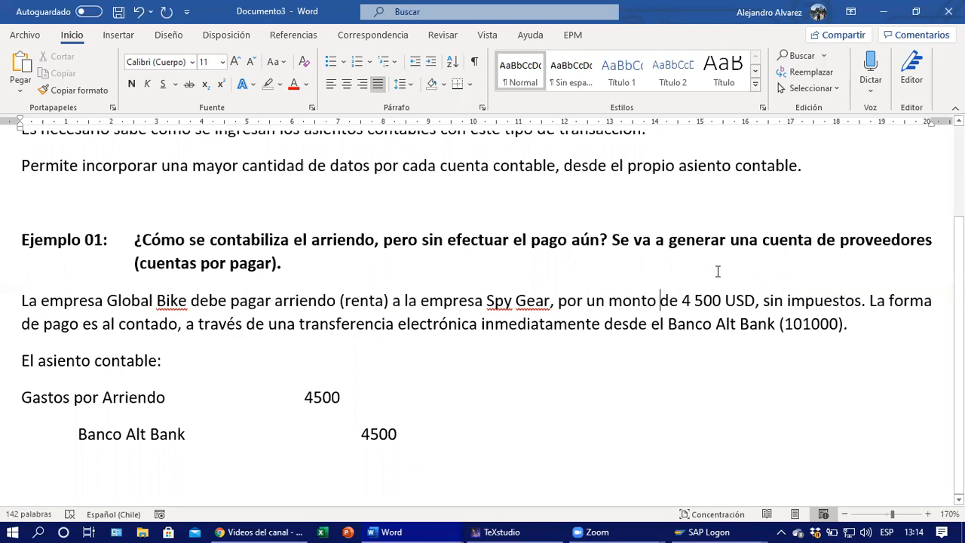
key(Left)
key(Right)
key(Right)
key(Right)
key(shift+Right)
key(shift+Right)
key(shift+Right)
text(con)
Replace the sentence about the form of payment with the sentence opening "Se decide que este arriendo".
key(Left)
key(Left)
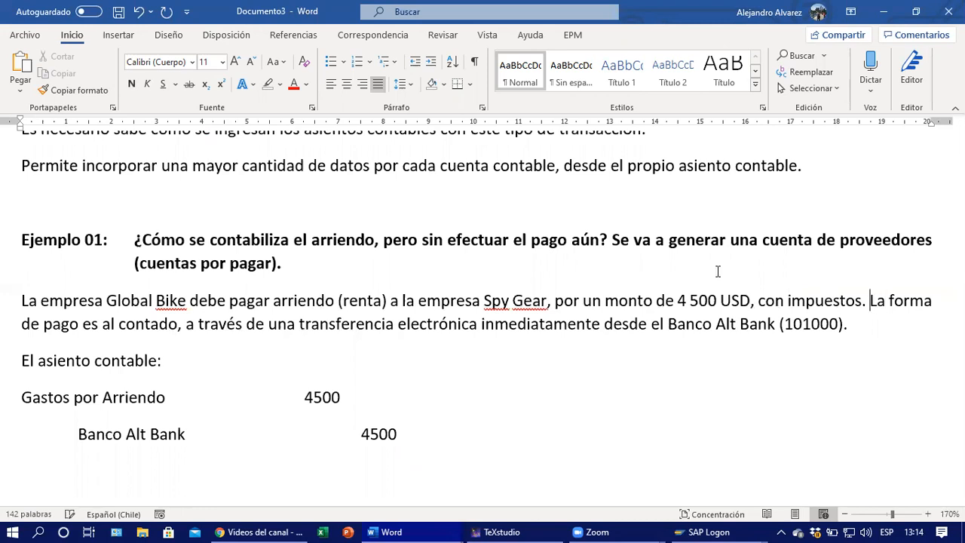
key(ctrl+shift+Down)
text(Se decid)
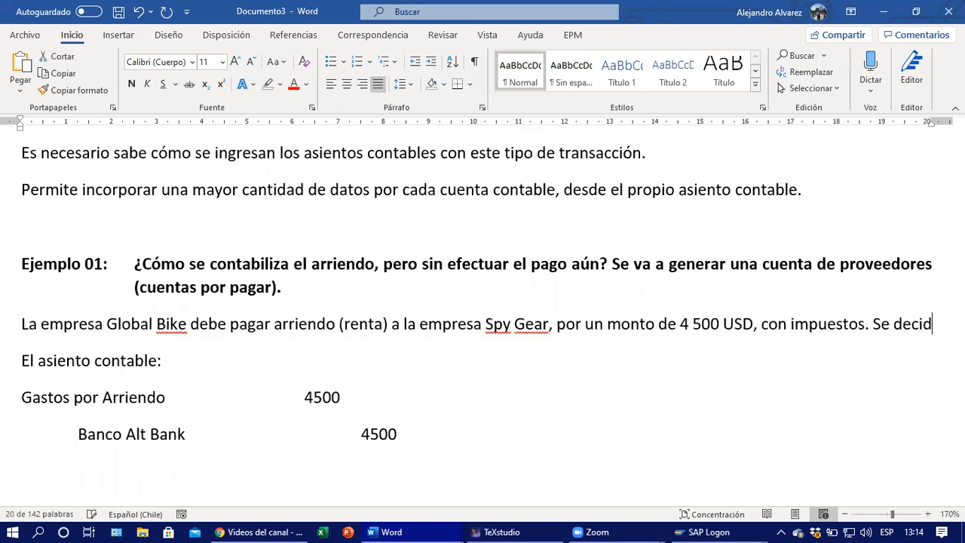
text(e que este arriendo)
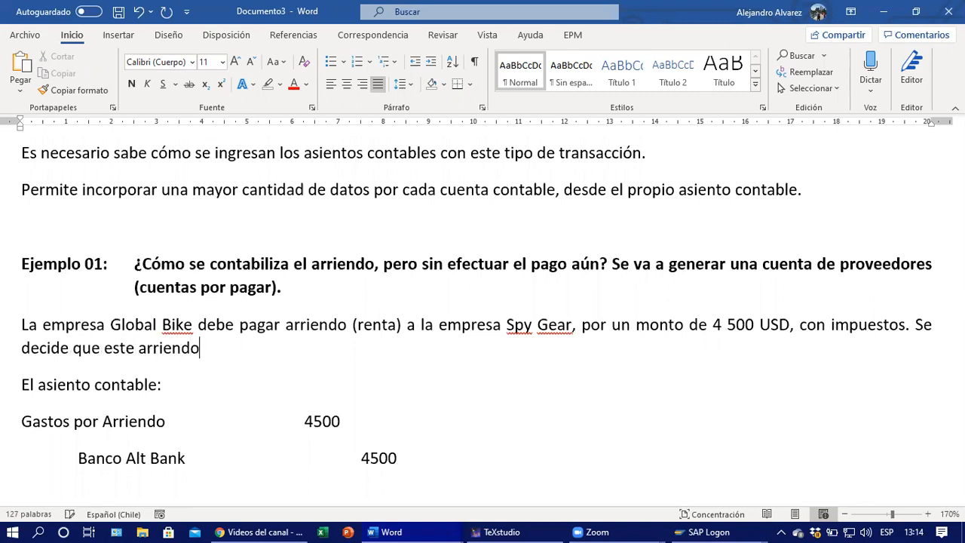
Replace "pagar" with "contabilizar" after "La empresa Global Bike debe".
key(Right)
key(Right)
key(Right)
key(Right)
key(Right)
key(Right)
key(Left)
key(shift+Right)
key(shift+Right)
key(shift+Right)
key(shift+Right)
key(shift+Right)
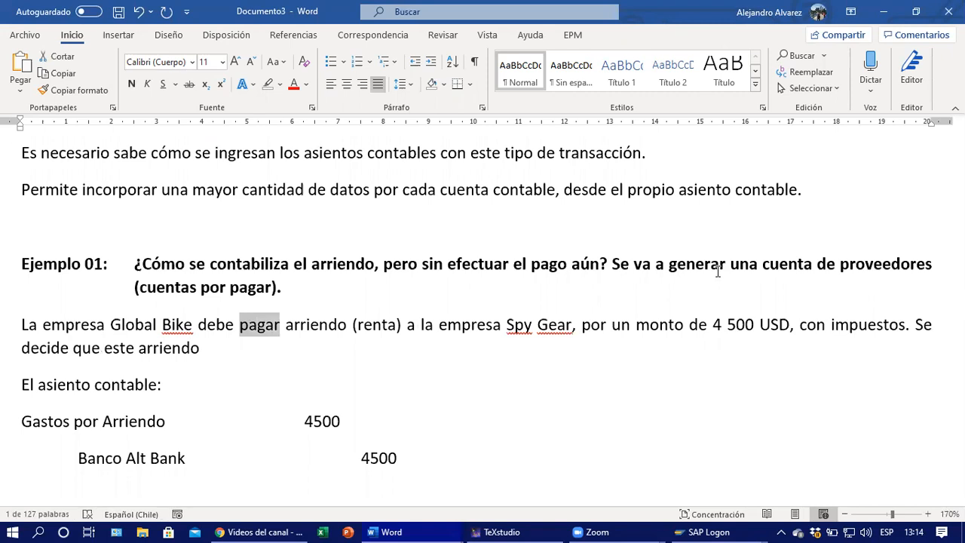
text(contabilizar)
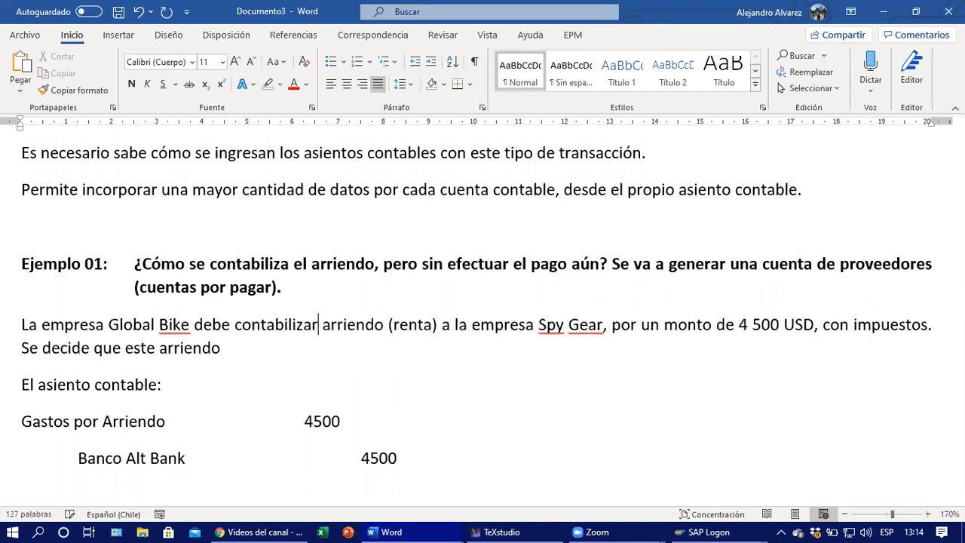
Replace "a la" before "empresa Spy Gear" with "debido a la ocupación de una oficina proporcionada por la".
key(Right)
key(Right)
key(Right)
key(Right)
key(Right)
key(Right)
key(Right)
key(Right)
key(Right)
key(Right)
key(Right)
key(Right)
key(Right)
key(Right)
key(Right)
key(shift+Right)
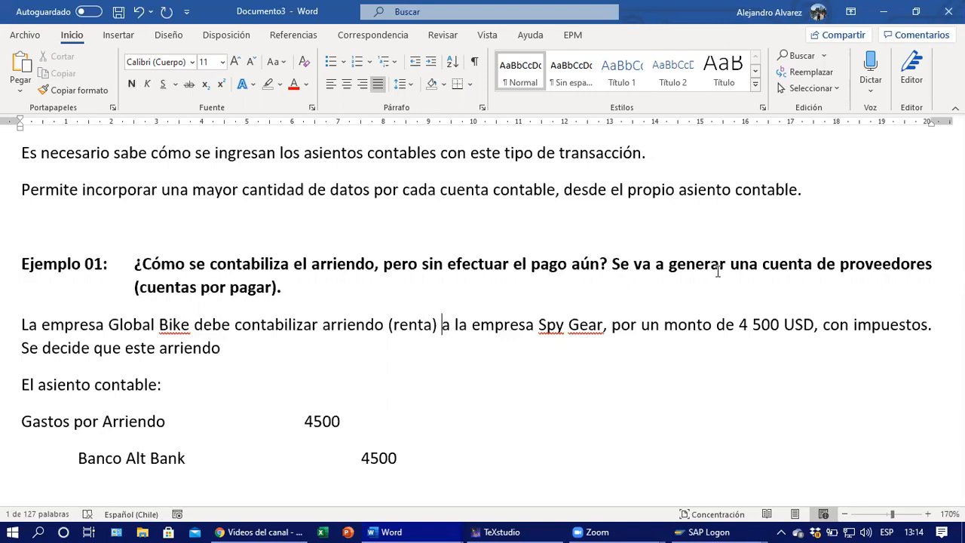
text(debido a)
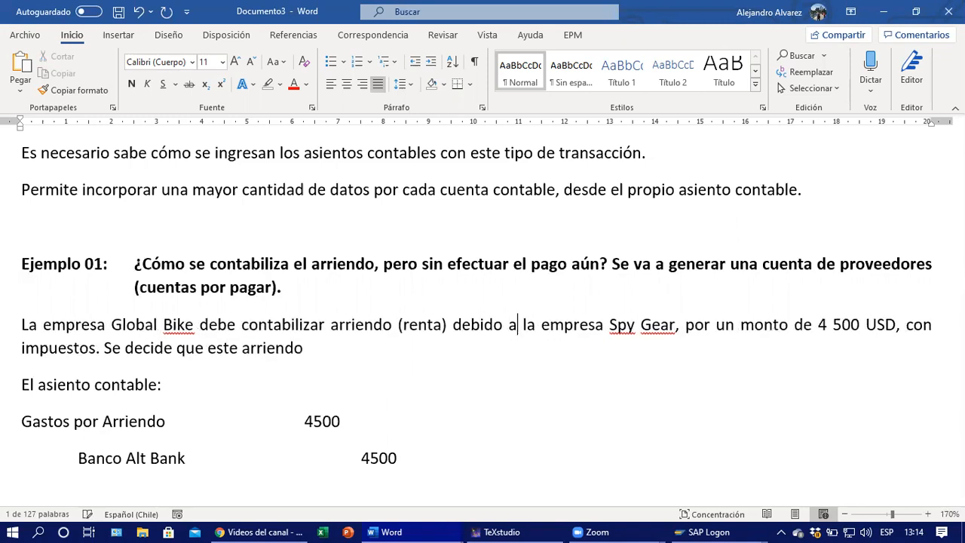
text( la ocupación)
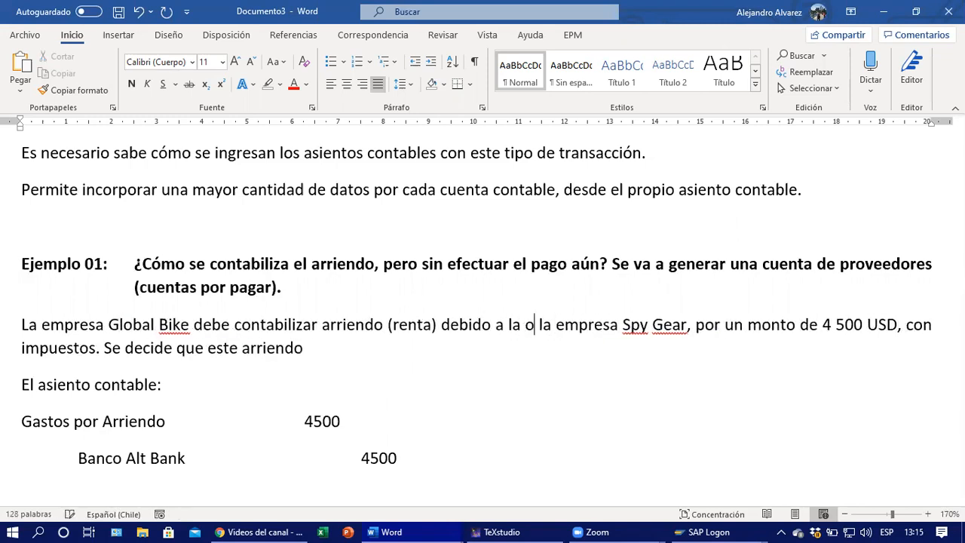
text( de una ofi)
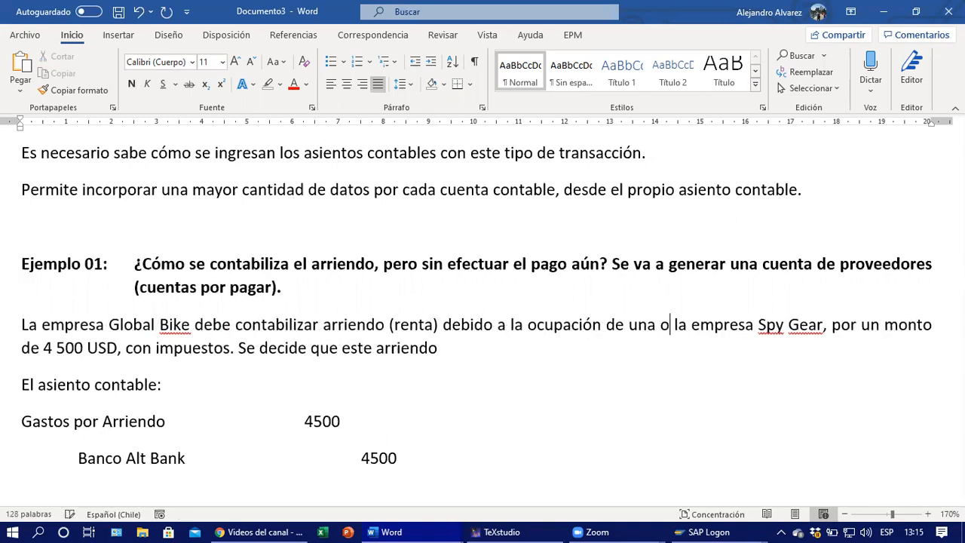
text(cina pro)
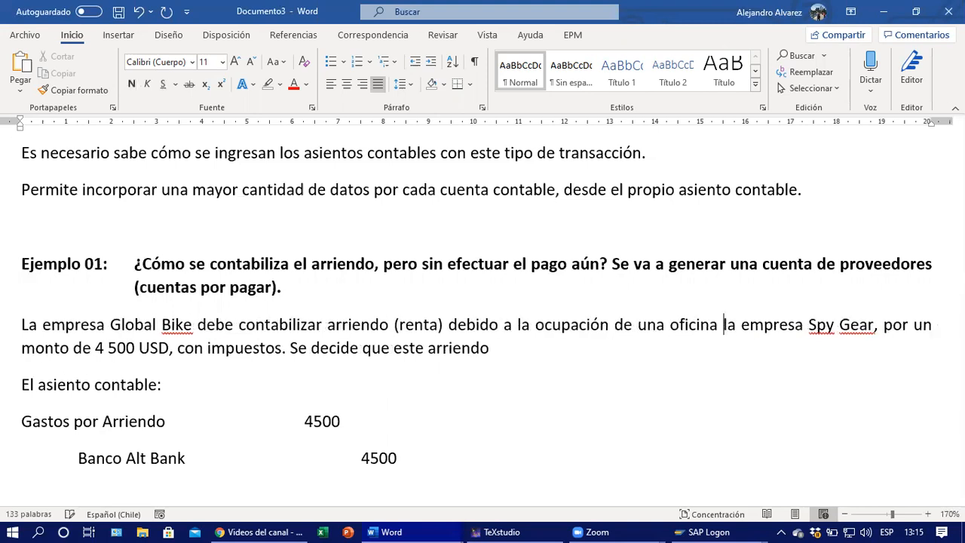
text(porcionada)
key(Right)
key(shift+Right)
key(shift+Right)
text(por la)
Change the wording before "impuestos" to "más", after the amount in USD.
key(Down)
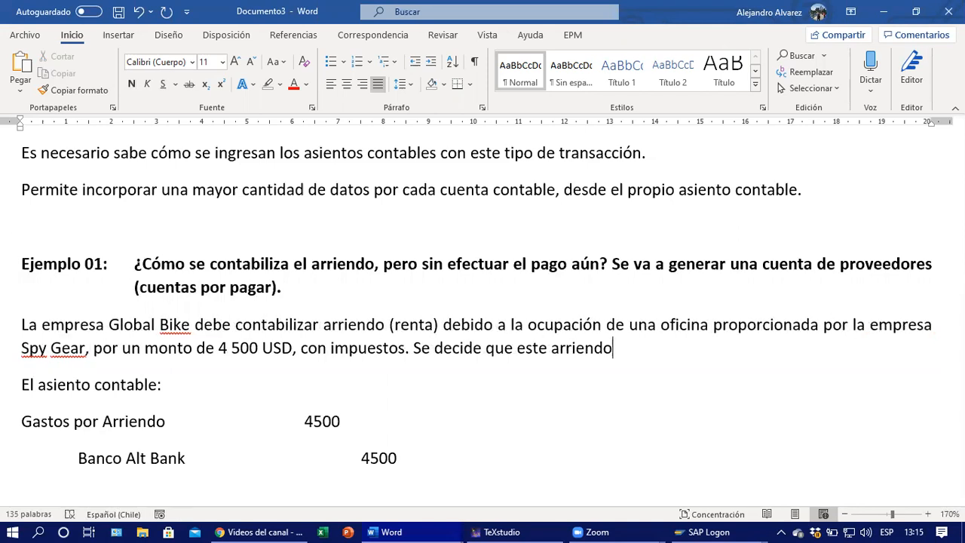
key(Right)
key(Right)
key(Right)
key(Right)
key(Right)
key(Right)
key(Right)
key(Right)
key(Right)
key(Right)
key(Right)
key(Right)
key(Right)
key(Right)
key(Right)
key(Right)
key(Right)
key(Right)
key(Right)
key(Right)
key(BackSpace)
key(BackSpace)
key(BackSpace)
text(más)
Continue the paragraph's last sentence with "se pague en una fecha futura".
key(End)
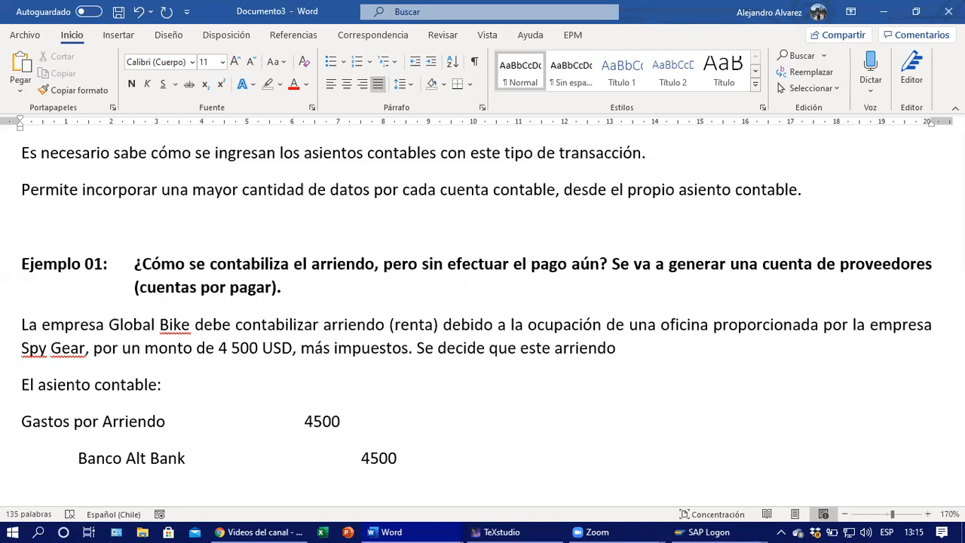
text(se pague en una fecha futura)
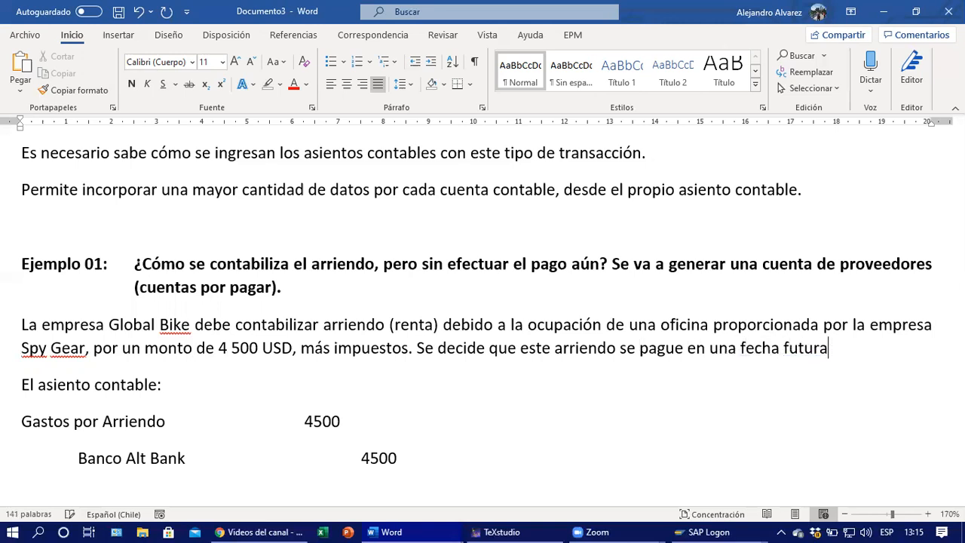
End the rent paragraph with a period and add an "IVA Crédito Fiscal" line of 855 below "Gastos por Arriendo".
text(.)
key(Down)
scroll(467, 388, down, 1)
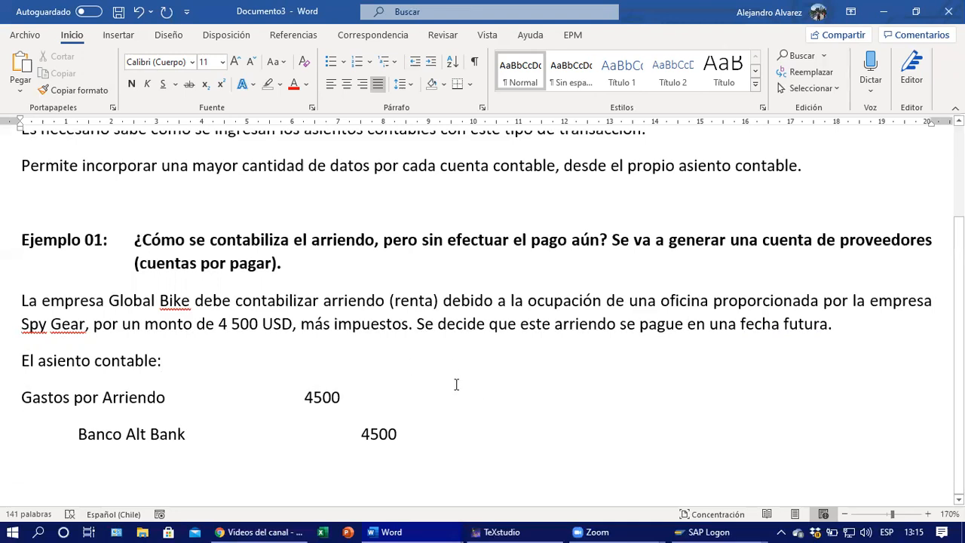
click(442, 411)
key(Return)
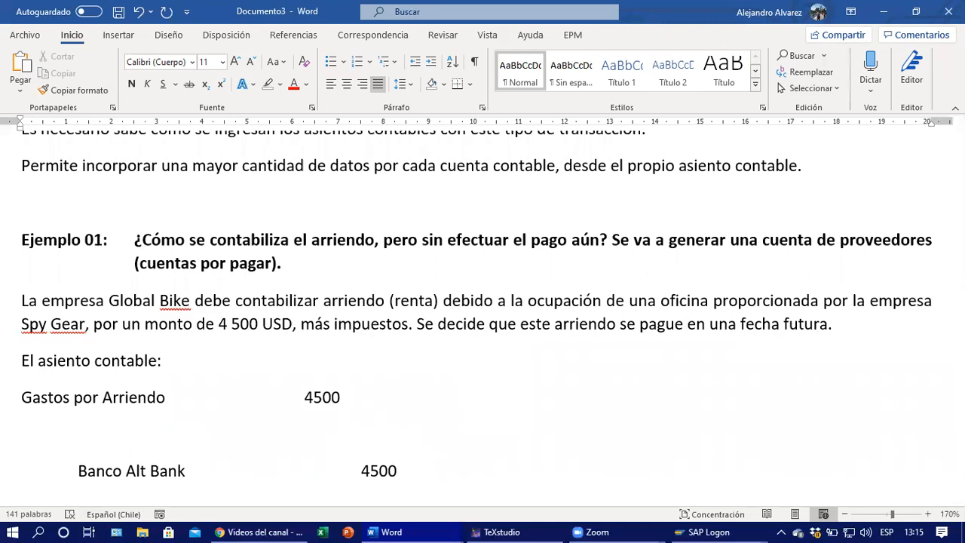
text(IVA Crédito Fiscal)
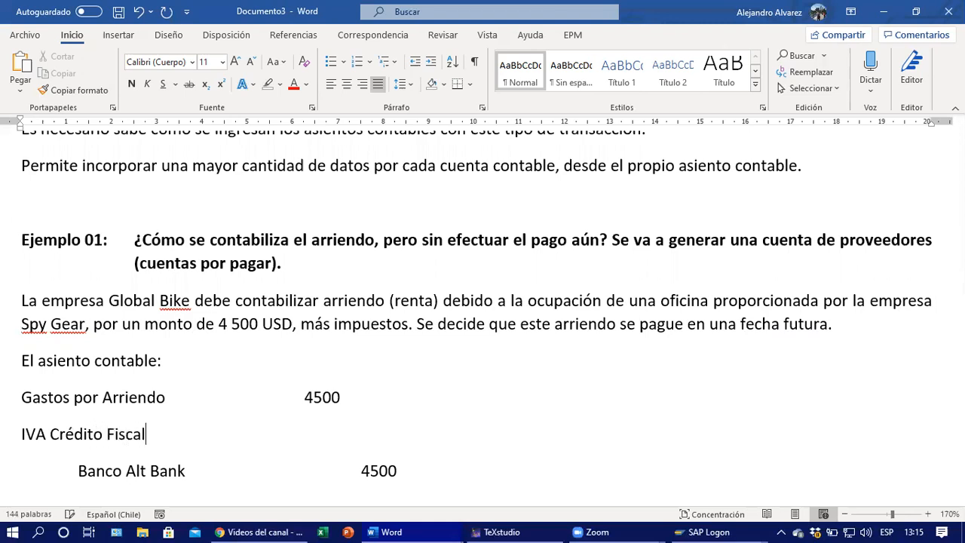
key(Tab)
key(Tab)
key(Tab)
text(845)
key(BackSpace)
key(BackSpace)
text(55)
Replace the account name "Banco Alt Bank" in the accounting entry with "Proveedores".
click(78, 470)
key(shift+Right)
key(shift+Right)
key(shift+Right)
key(shift+Right)
key(shift+Right)
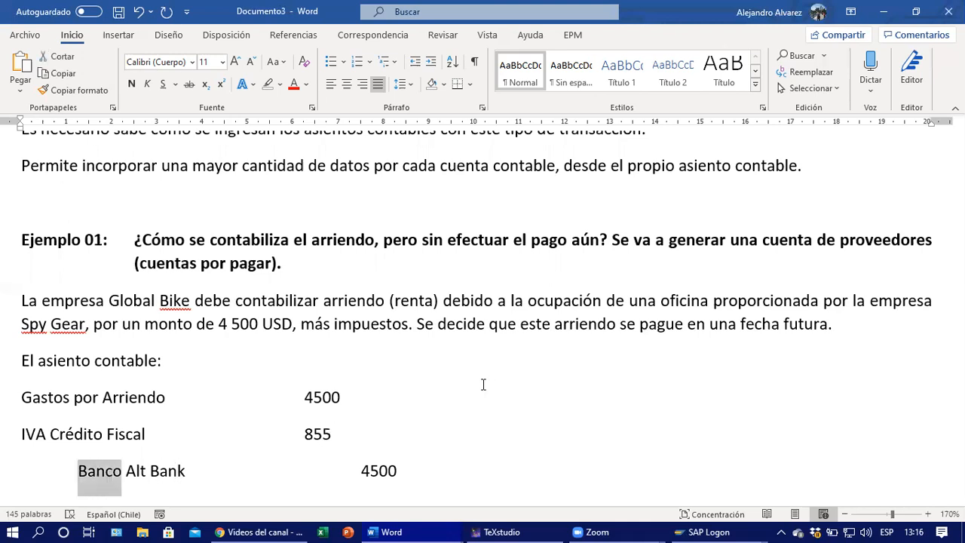
key(shift+Right)
key(shift+Right)
key(shift+Right)
key(shift+Right)
key(shift+Right)
key(shift+Right)
key(shift+Right)
key(shift+Right)
key(shift+Right)
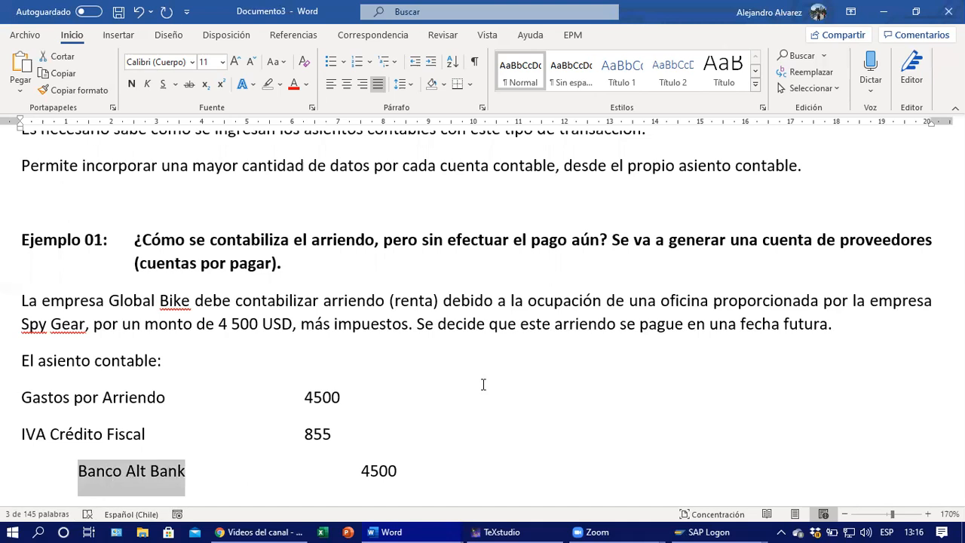
text(Proveedores)
Change the amount on the "Proveedores" line of the accounting entry to 5355.
key(Right)
key(Right)
key(Right)
key(Right)
key(Left)
key(shift+Right)
key(shift+Right)
key(shift+Right)
key(shift+Right)
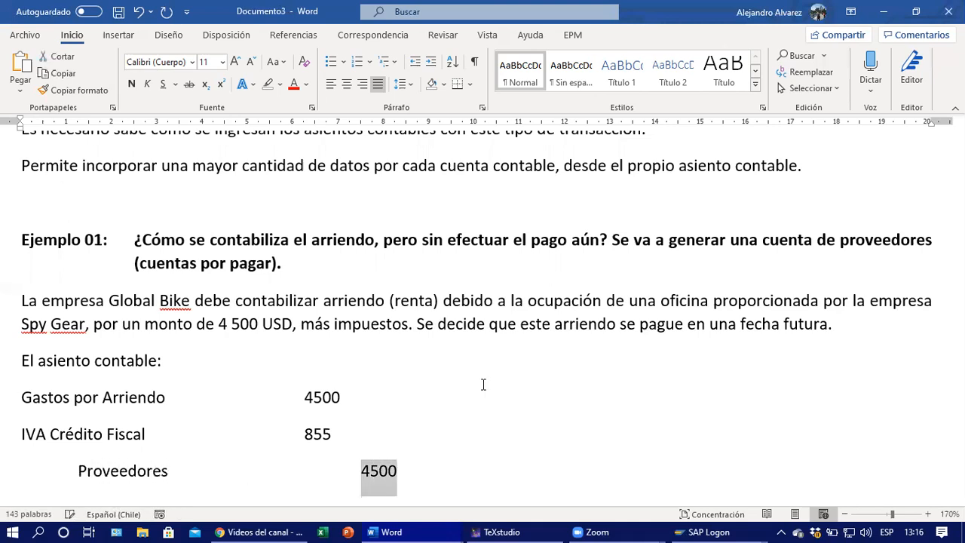
text(5355)
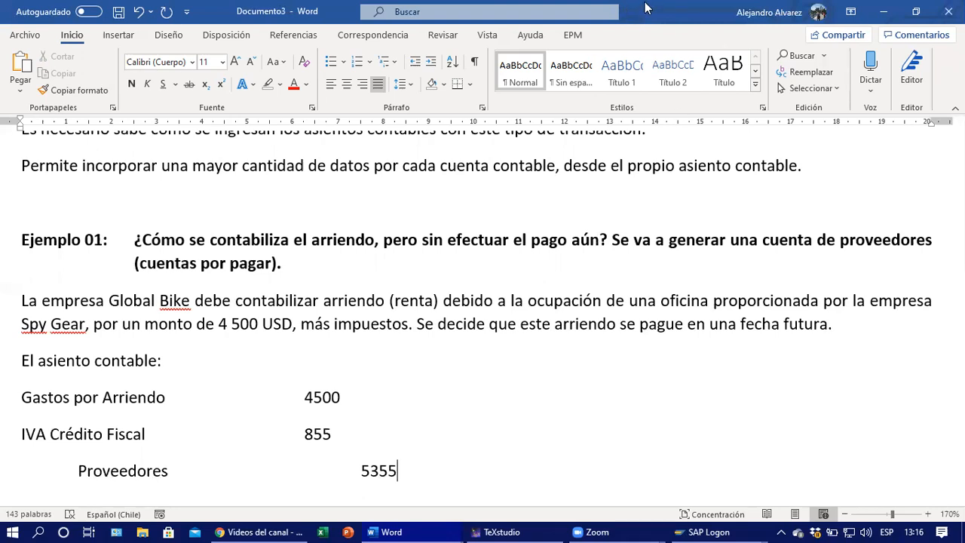
Place the Word document and the SAP window side by side, then leave the displayed SAP document for transaction FB50.
key(super+Right)
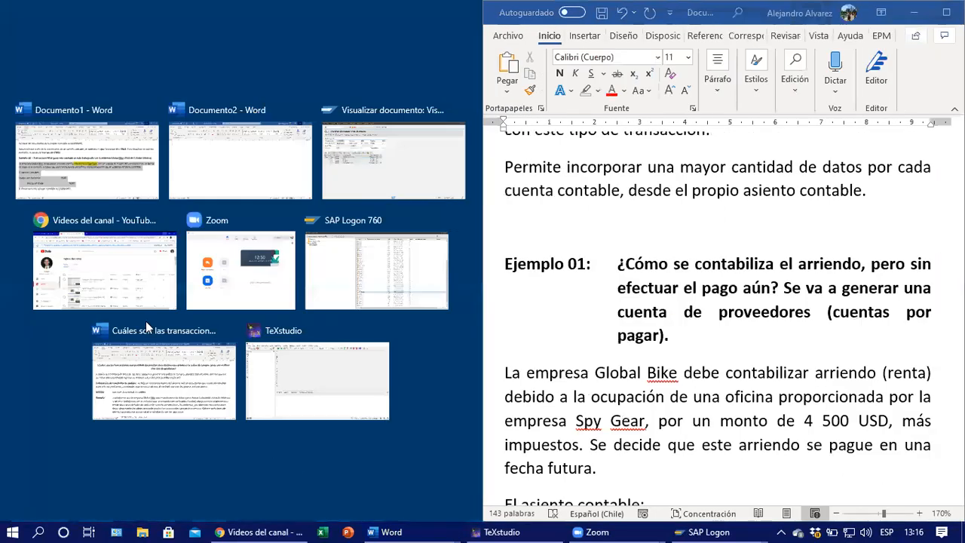
click(366, 158)
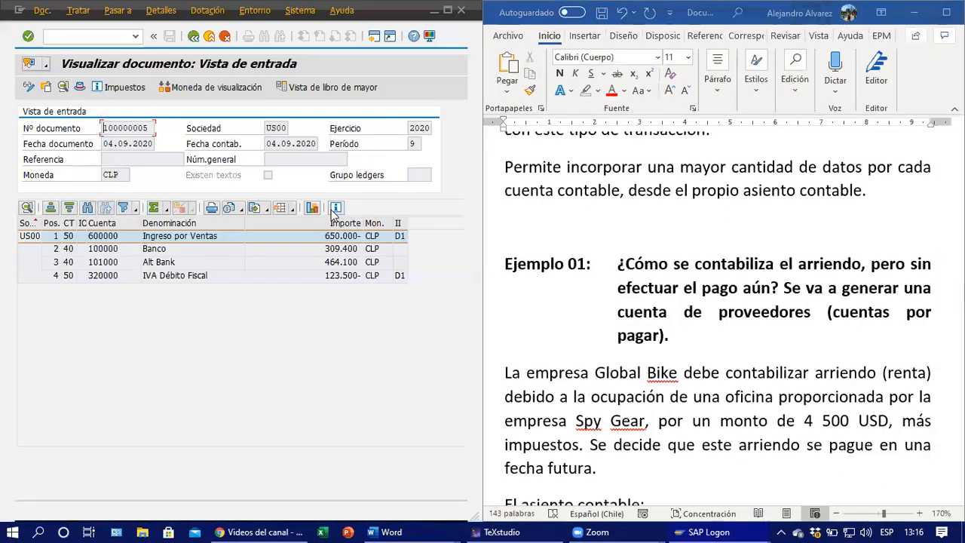
click(211, 37)
click(106, 32)
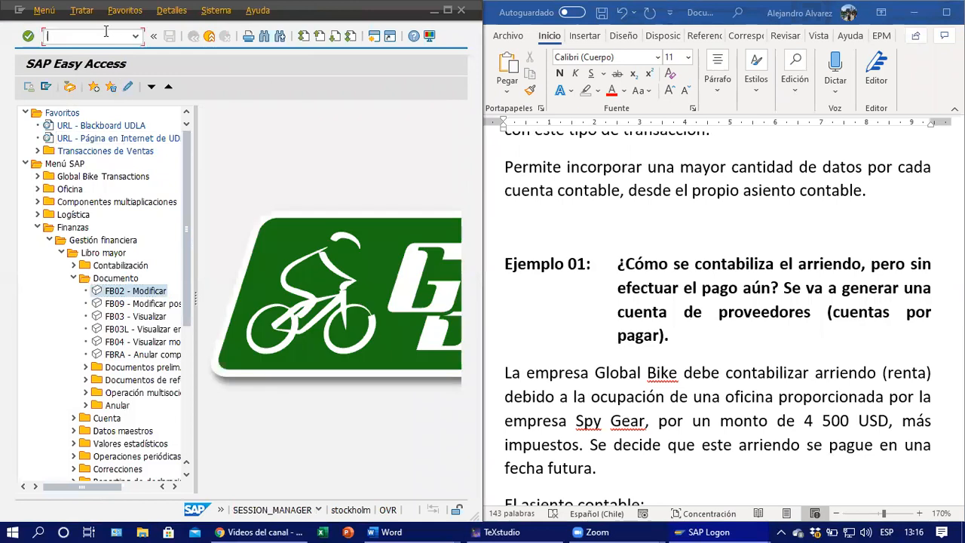
text(FB50)
key(Return)
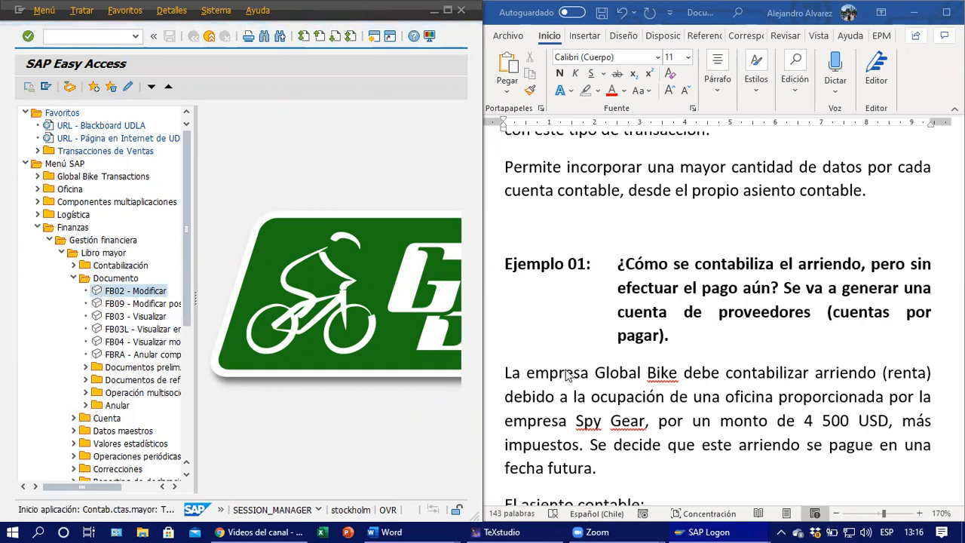
Set the document date to 04.09.2020 and enter "Arriendo de Oficina" as the document header text.
scroll(603, 356, down, 3)
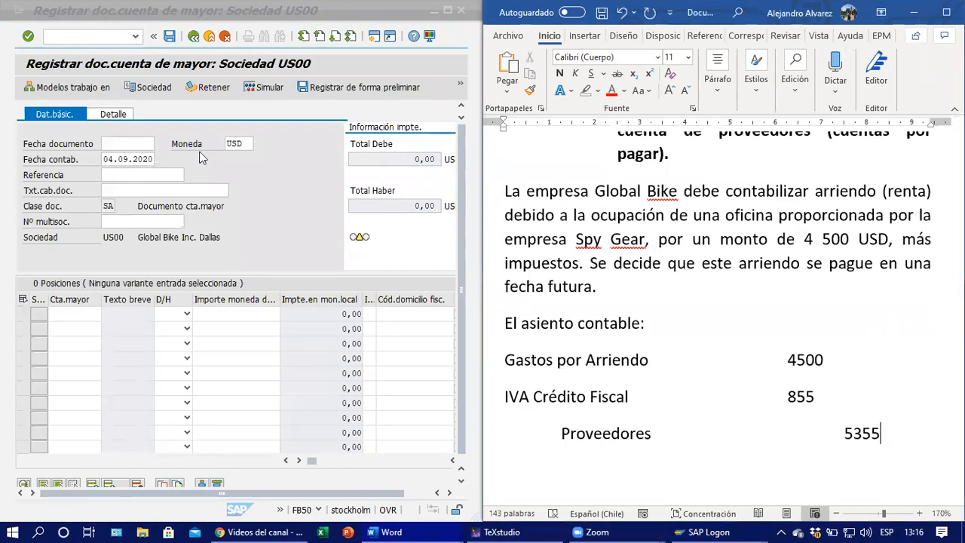
click(128, 143)
text(04.09.2020)
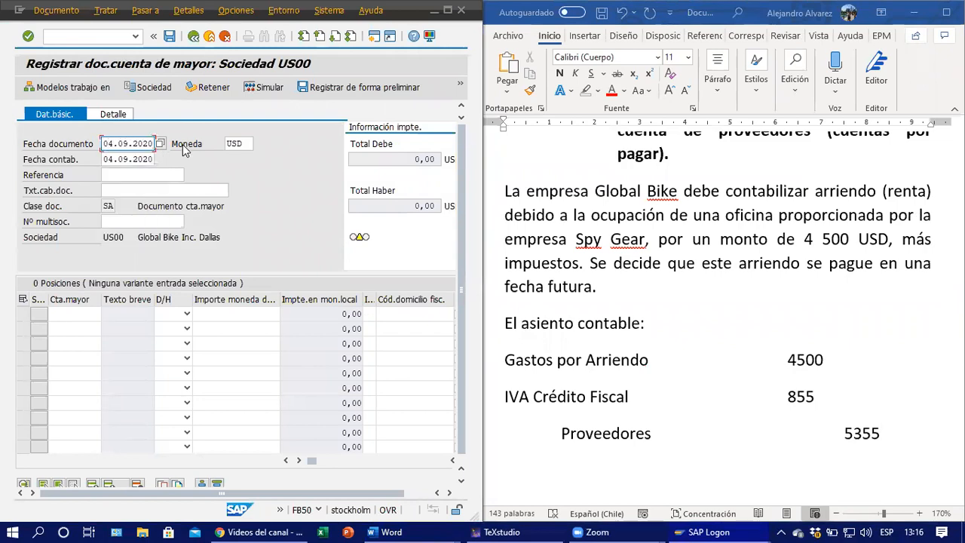
click(194, 189)
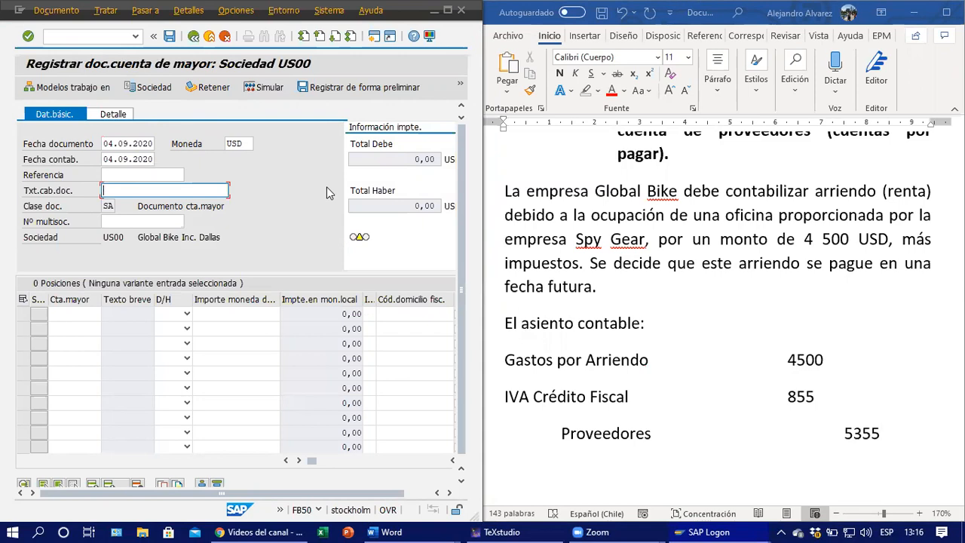
text(Arriendo de Oficina)
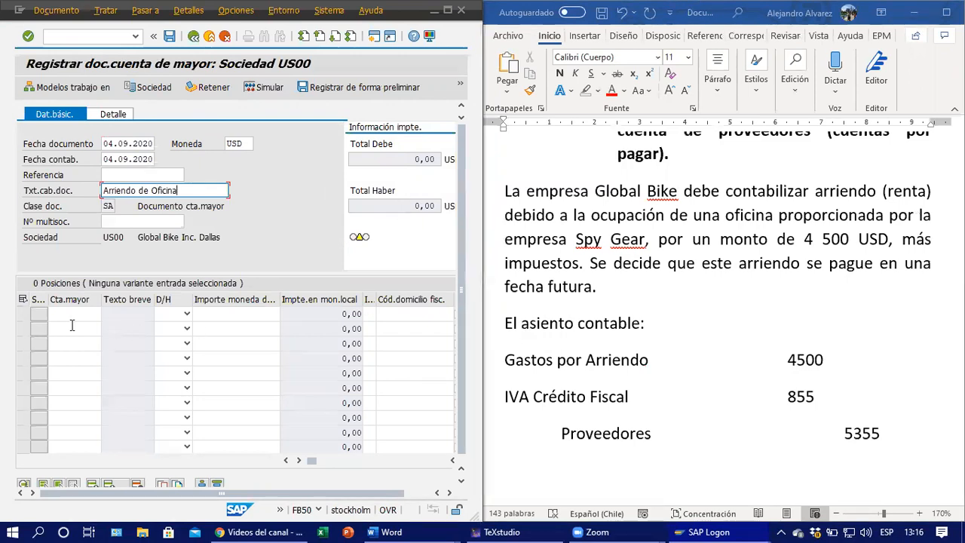
Enter 740300 as the G/L account of the first line item.
click(69, 313)
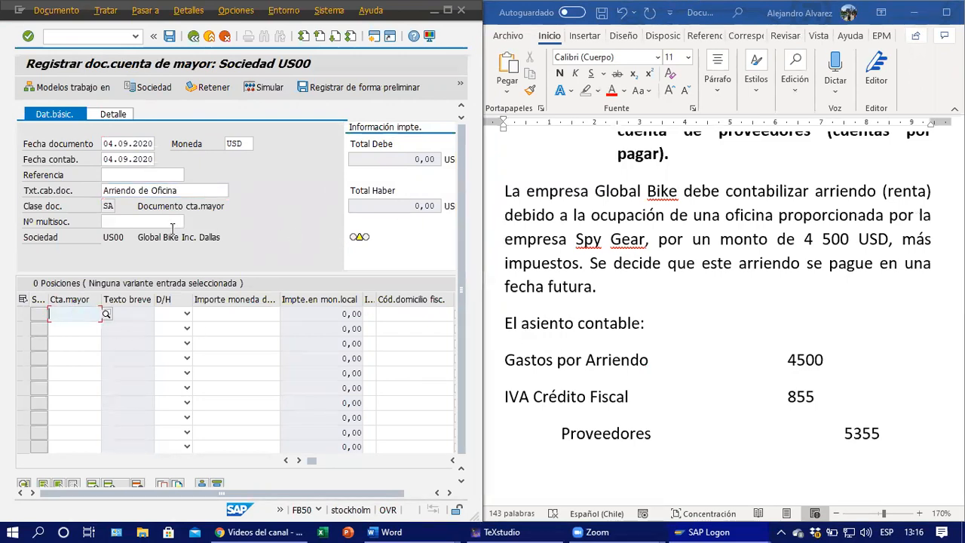
click(109, 208)
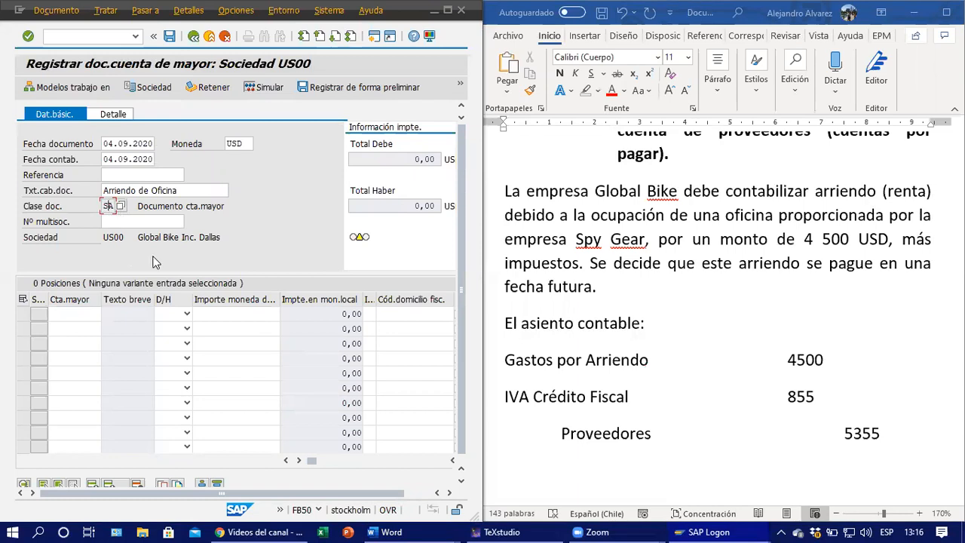
click(63, 313)
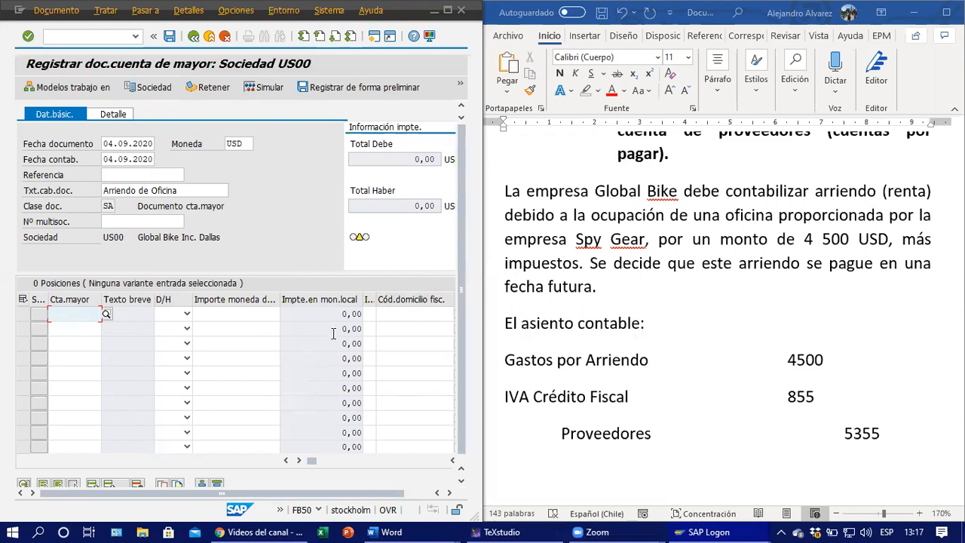
text(740300)
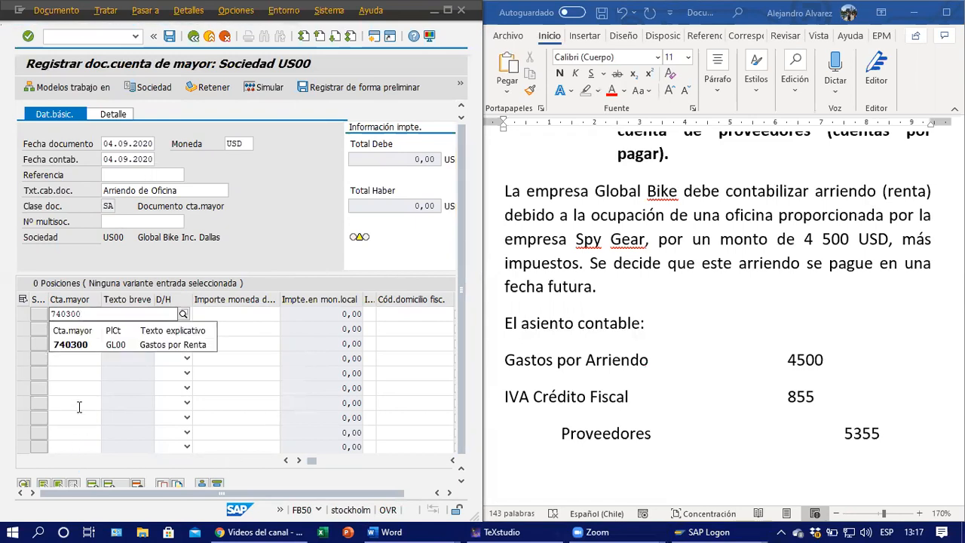
Add the account code "(740300)" after "Gastos por Arriendo" in the Word document, keeping the 4500 amount aligned with the 855 below it.
click(687, 253)
scroll(687, 253, up, 3)
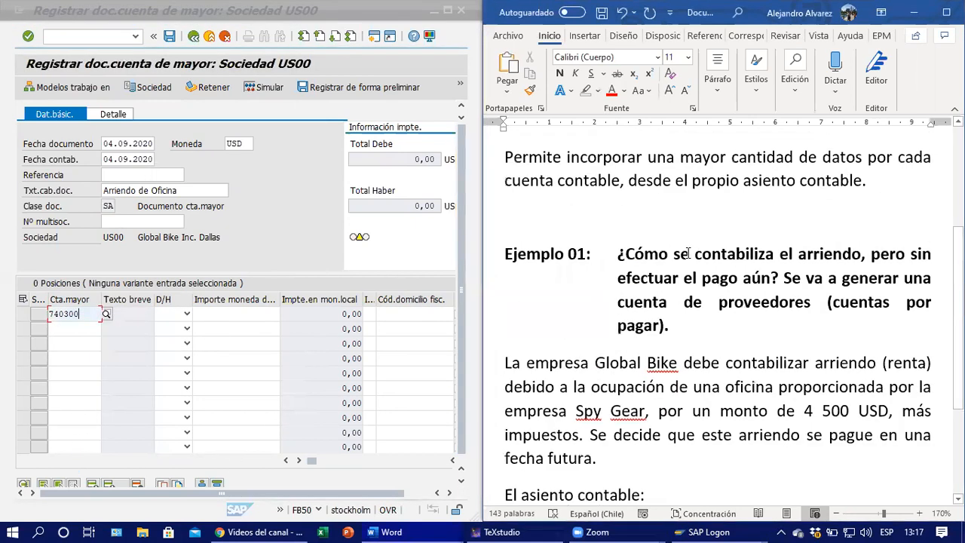
scroll(688, 254, up, 3)
scroll(689, 255, down, 5)
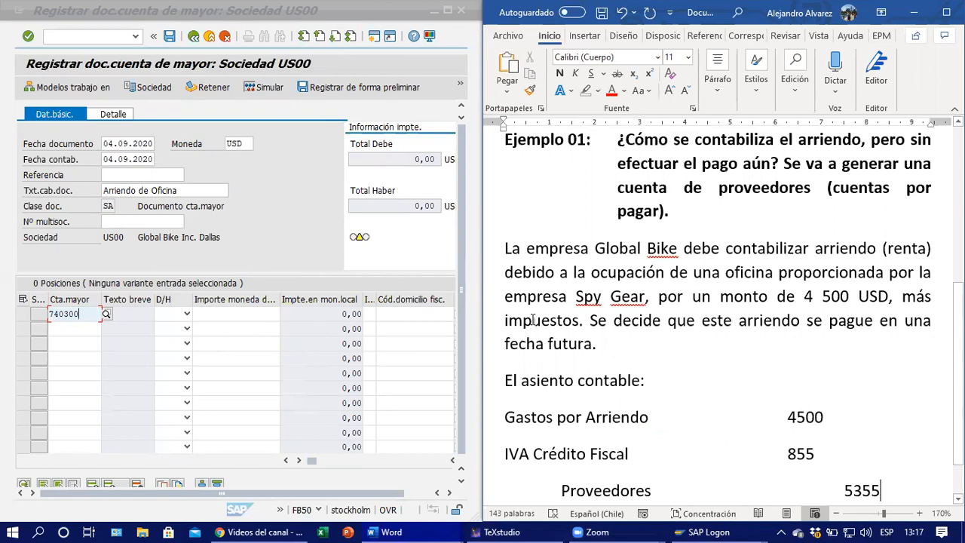
click(649, 418)
text(()
text(740300))
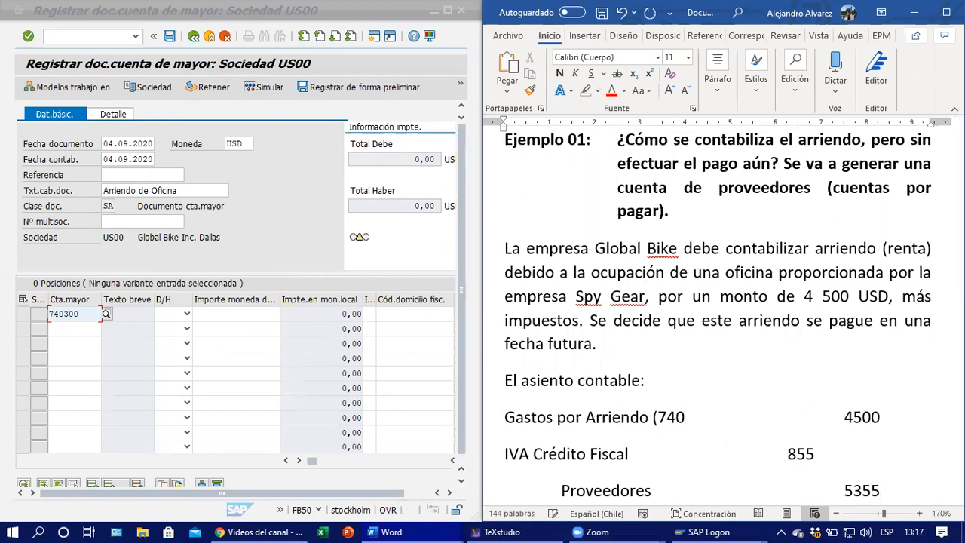
key(Down)
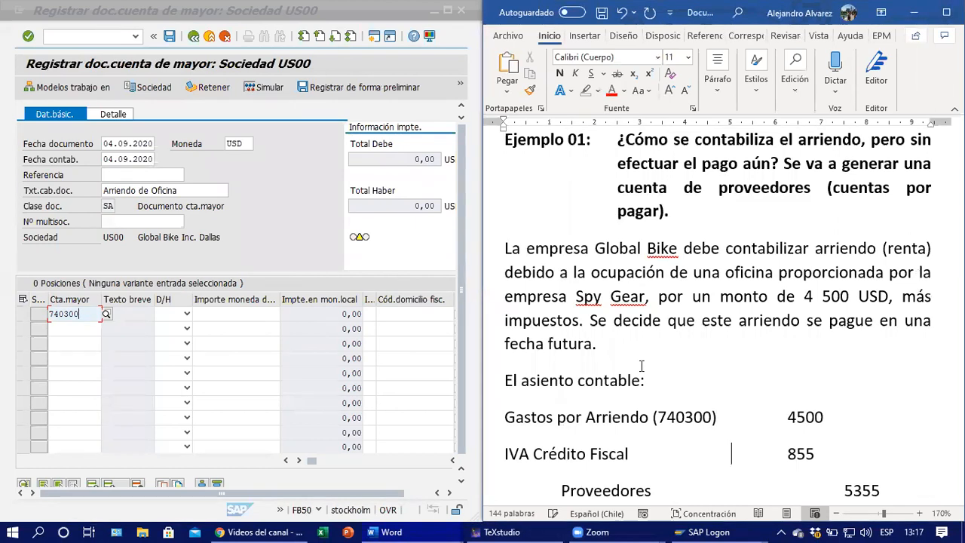
scroll(656, 425, down, 1)
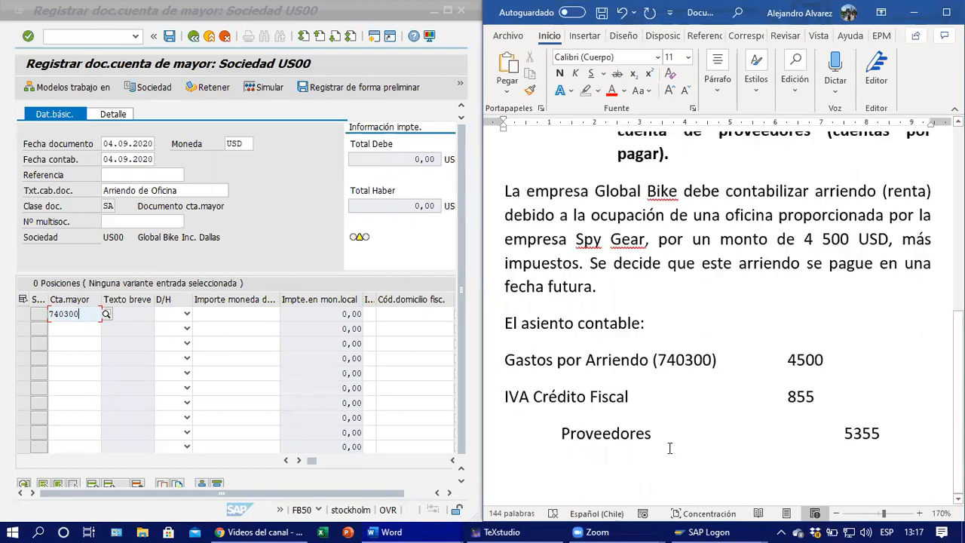
click(672, 436)
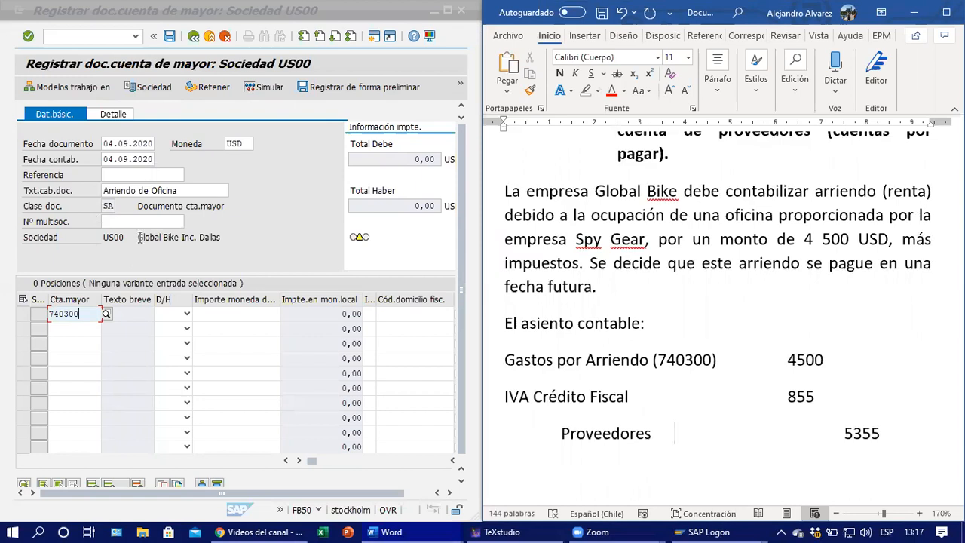
Mark the line item for account 740300 as Debe with an amount of 4500 in SAP.
click(187, 315)
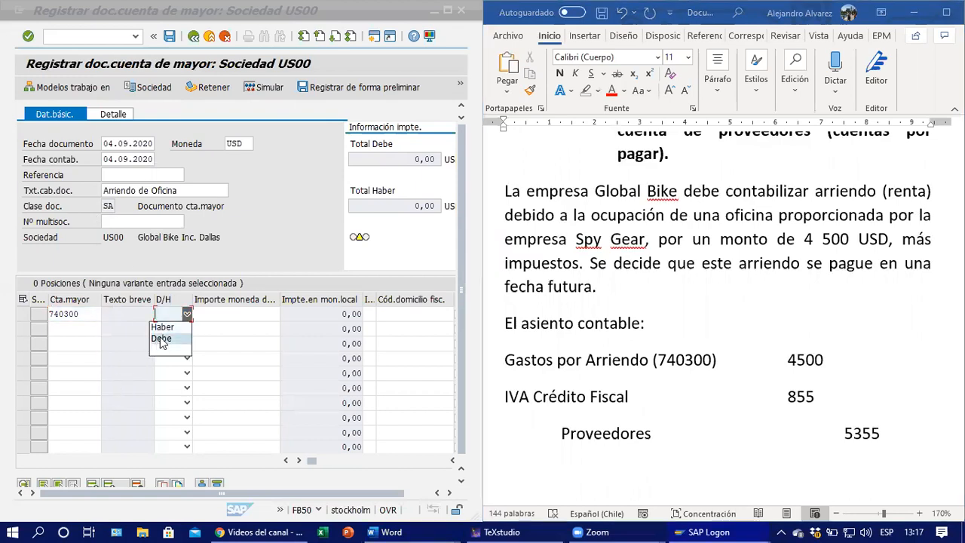
click(178, 338)
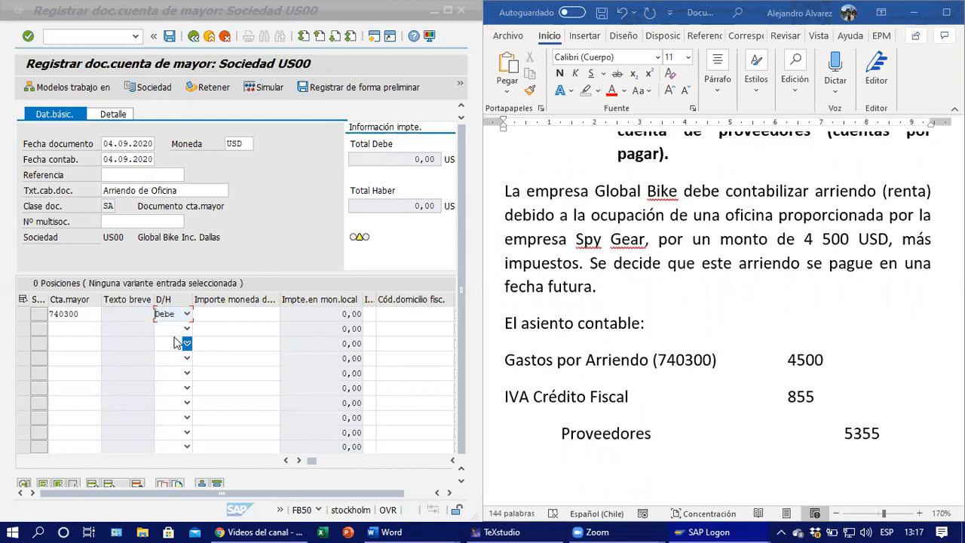
key(Tab)
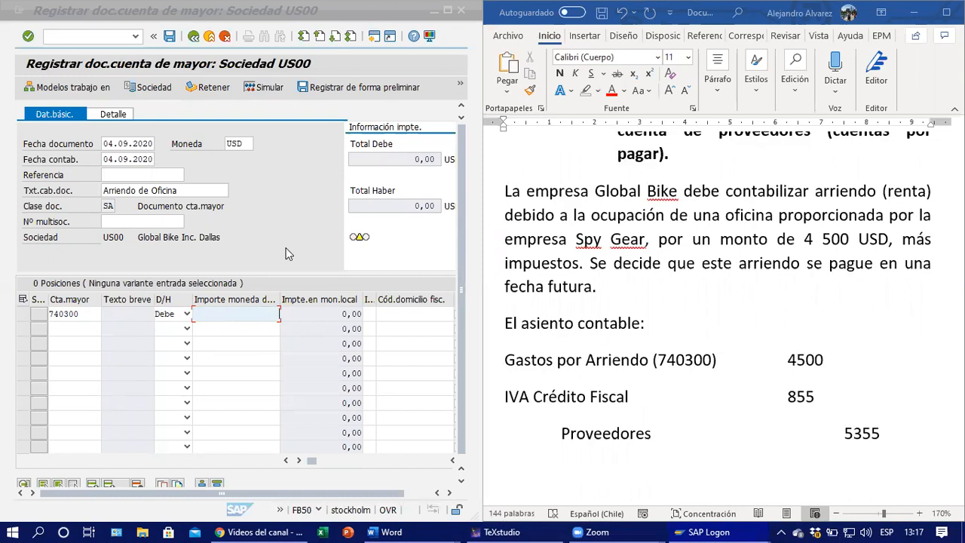
text(450)
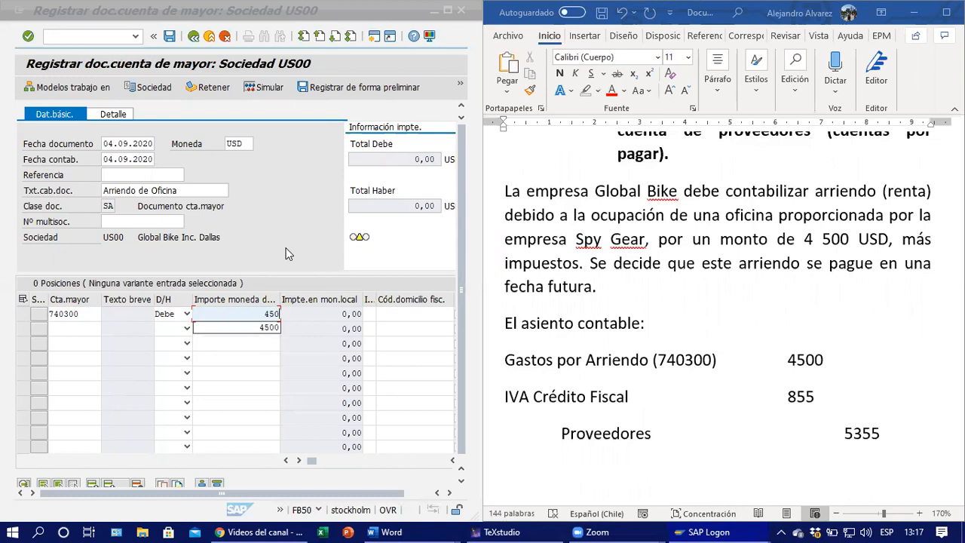
text(00)
Maximize the SAP window and submit the first line item for validation.
click(65, 328)
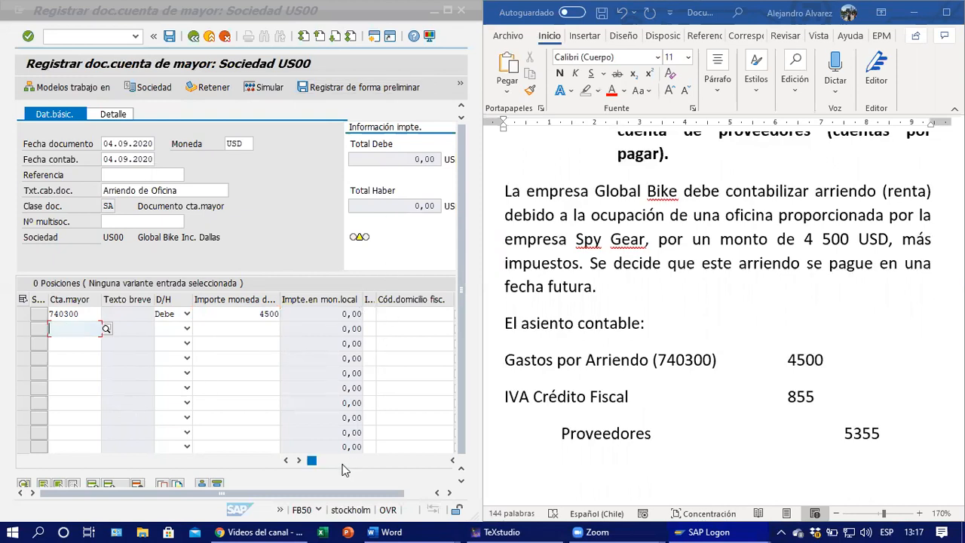
click(447, 10)
key(Return)
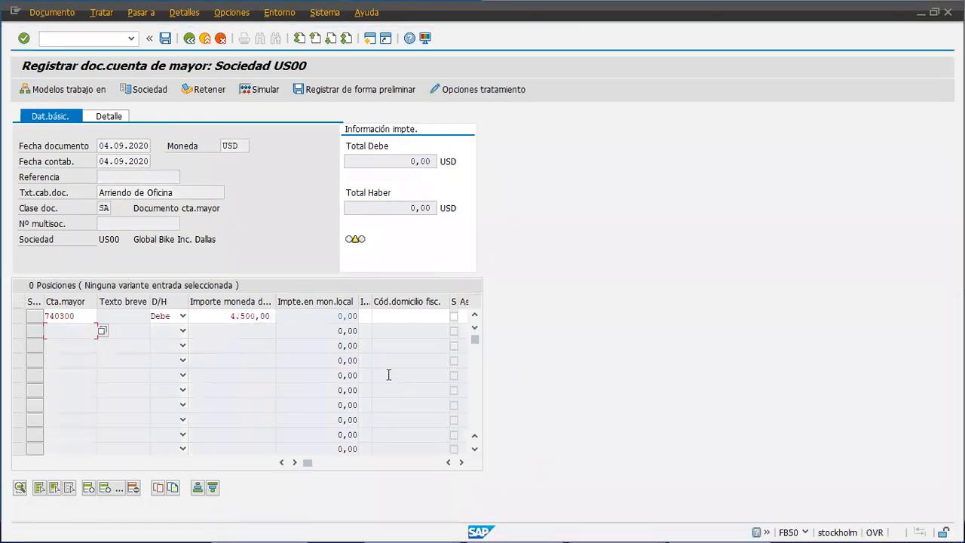
Look up the tax indicators for the 740300 line item and choose D1, IVA Débito Fiscal - Output TAX.
click(367, 315)
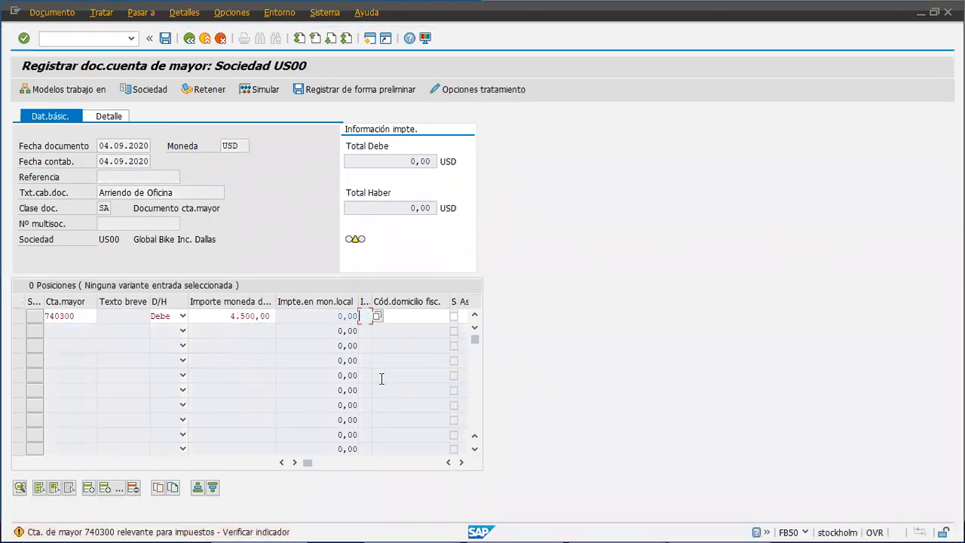
click(376, 316)
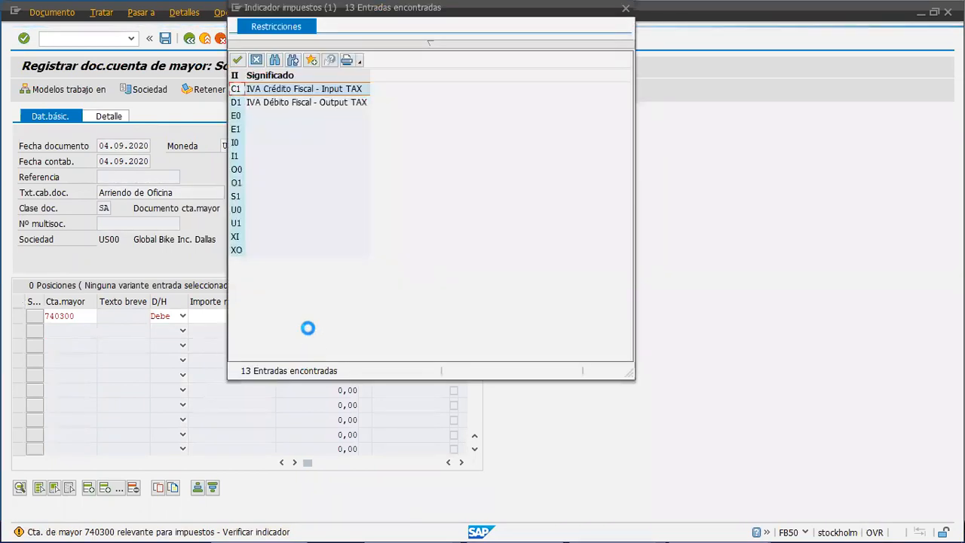
click(285, 104)
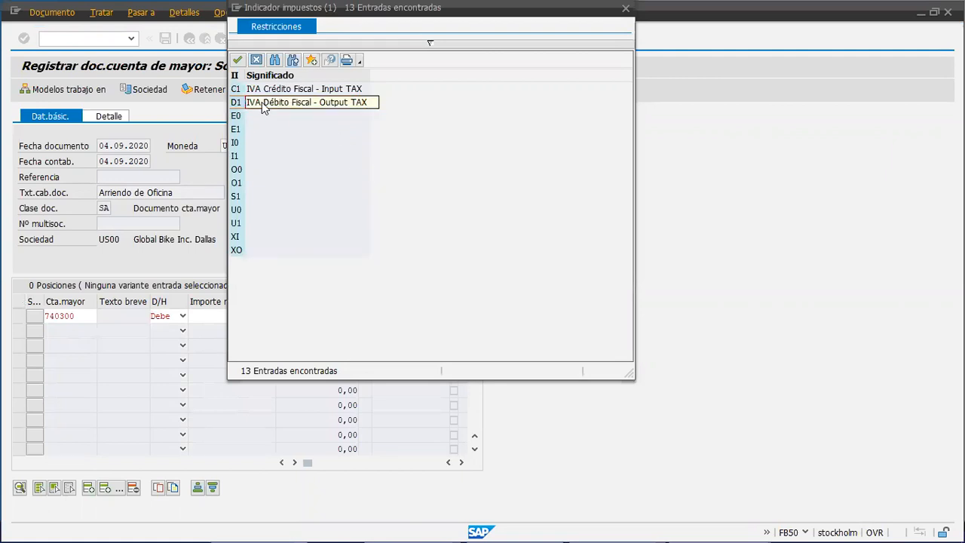
click(266, 102)
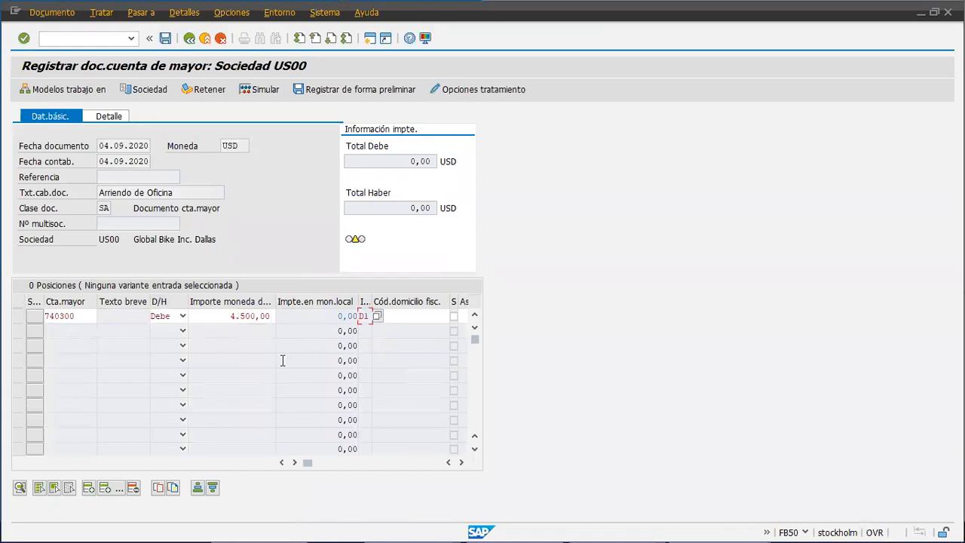
Enter 100000000 as the tax jurisdiction code of the 740300 line item and validate the entry.
click(420, 320)
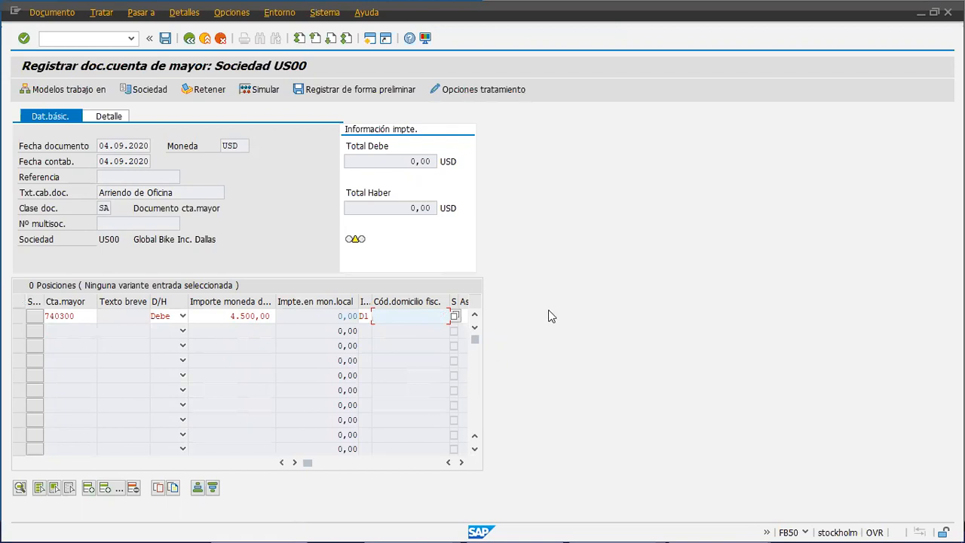
text(100000000)
click(23, 37)
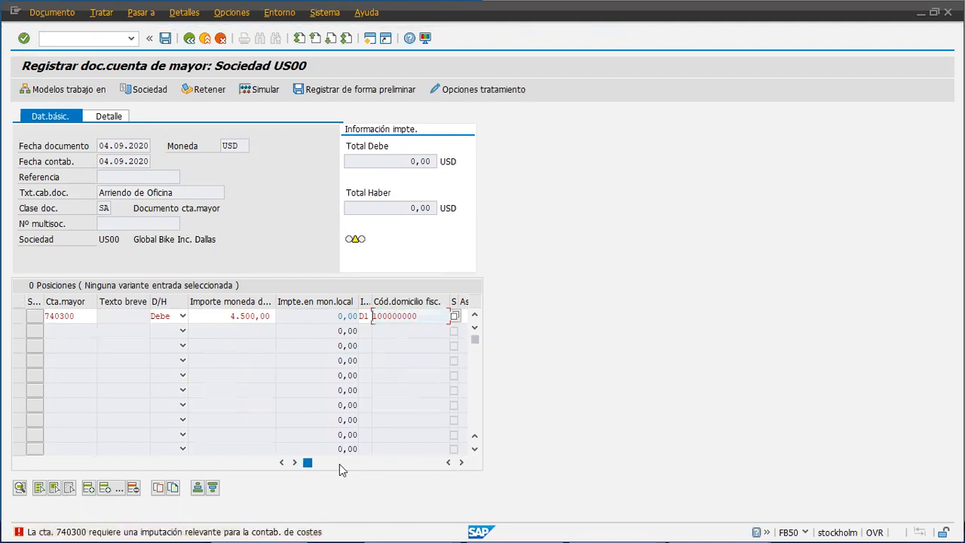
Search cost centers for the 740300 line item with language key EN and a maximum of 1200 hits.
click(295, 462)
click(295, 462)
click(295, 462)
click(295, 462)
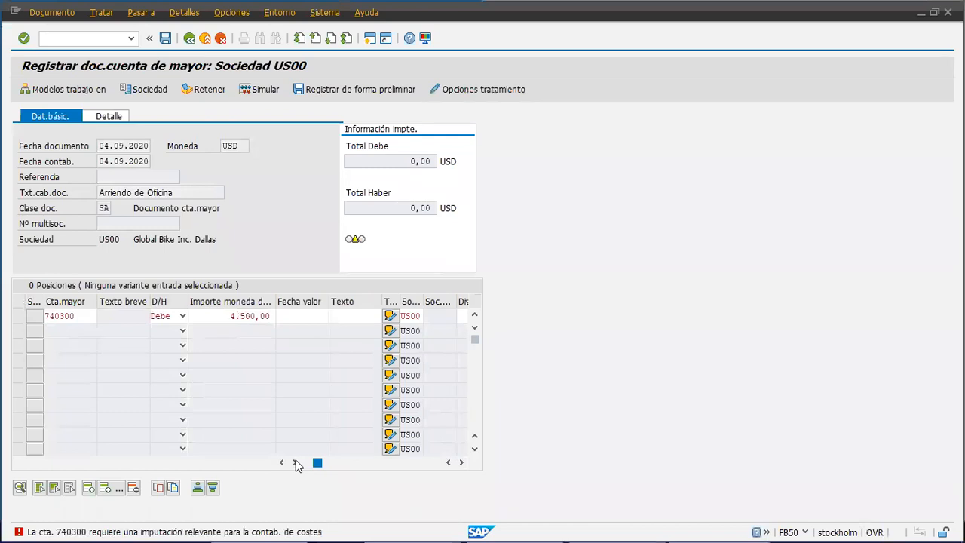
click(295, 462)
click(295, 462)
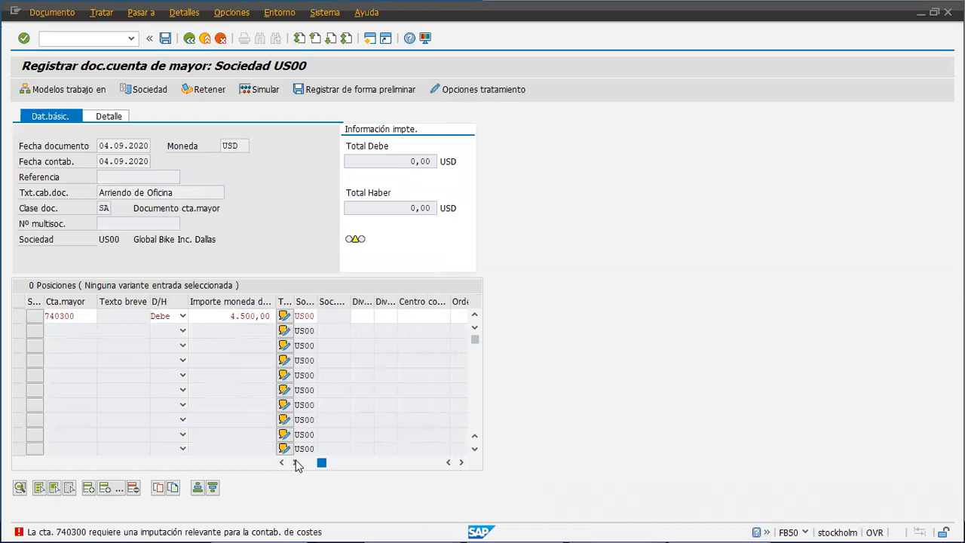
click(415, 316)
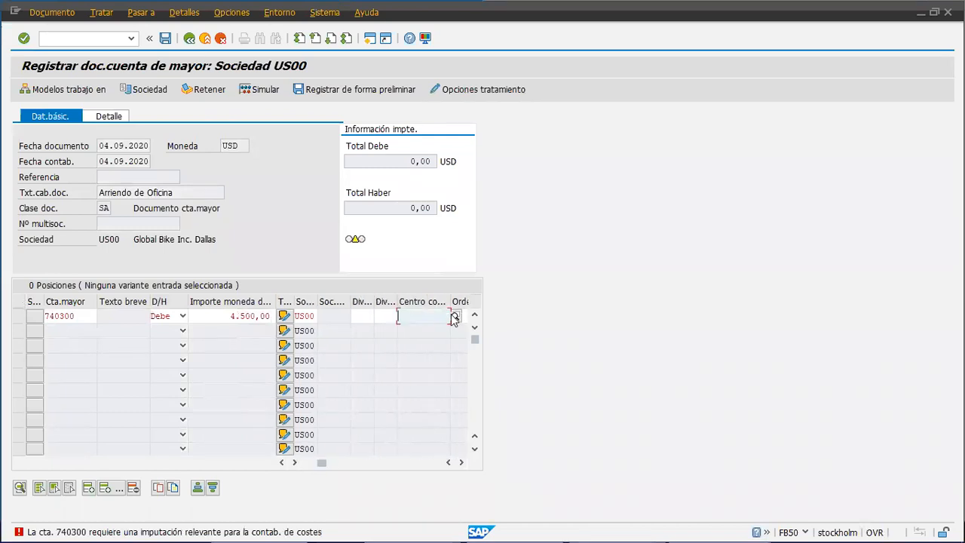
click(454, 316)
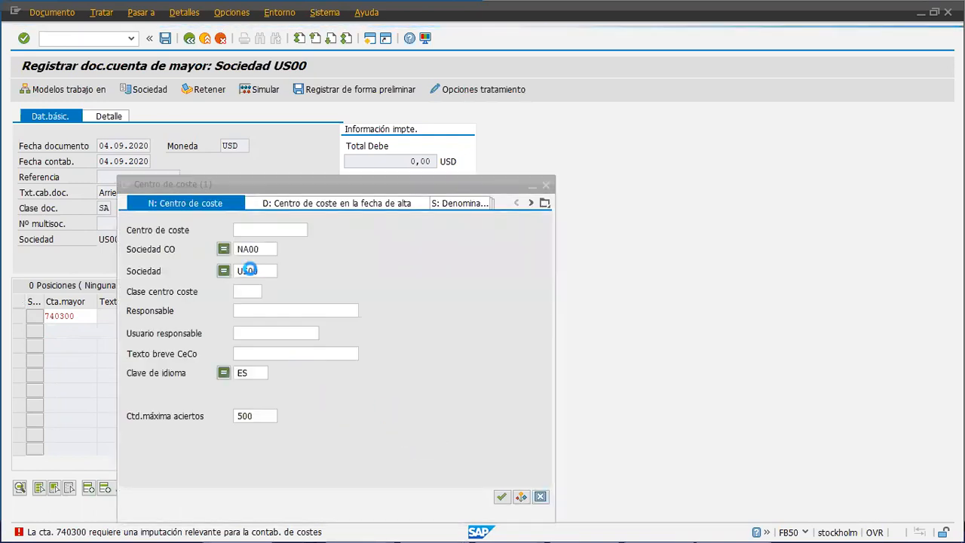
click(255, 370)
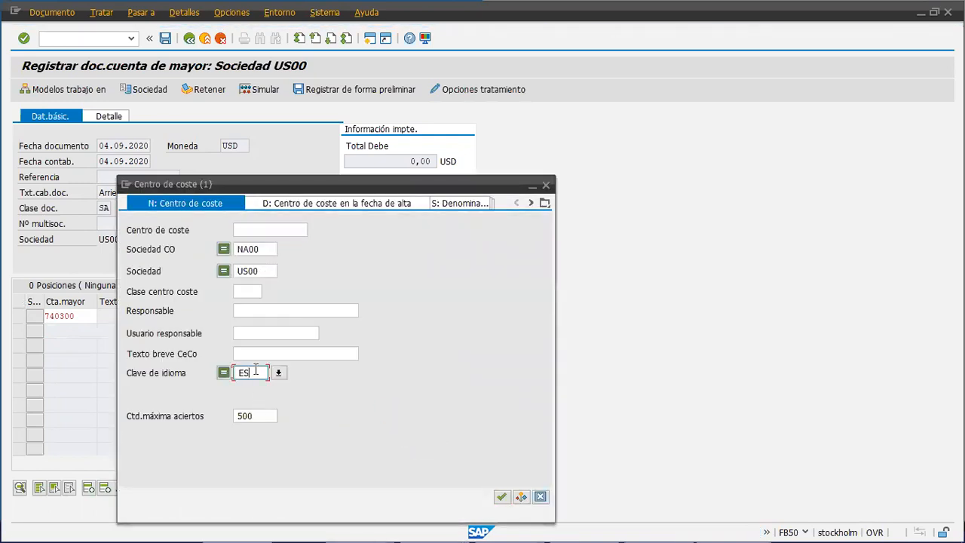
text(N)
double_click(261, 415)
text(1200)
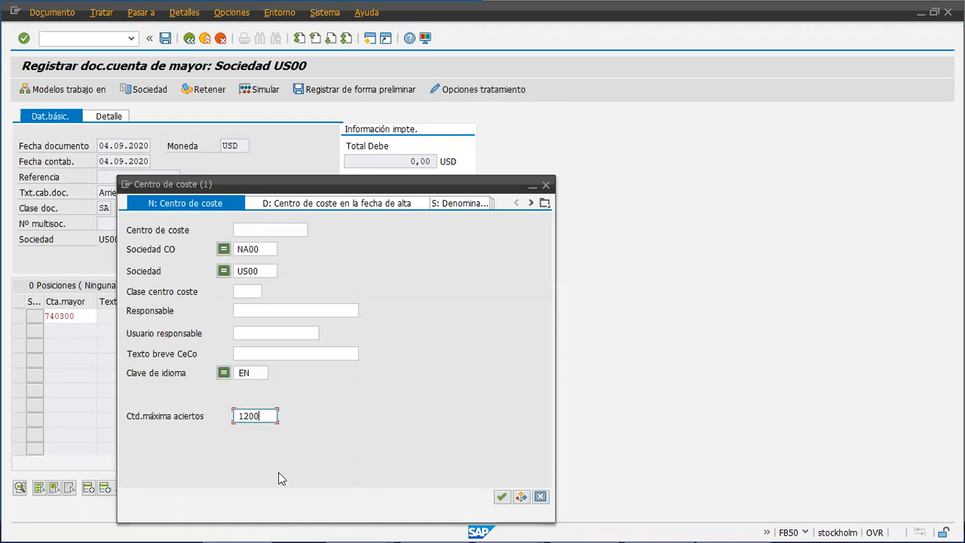
click(502, 496)
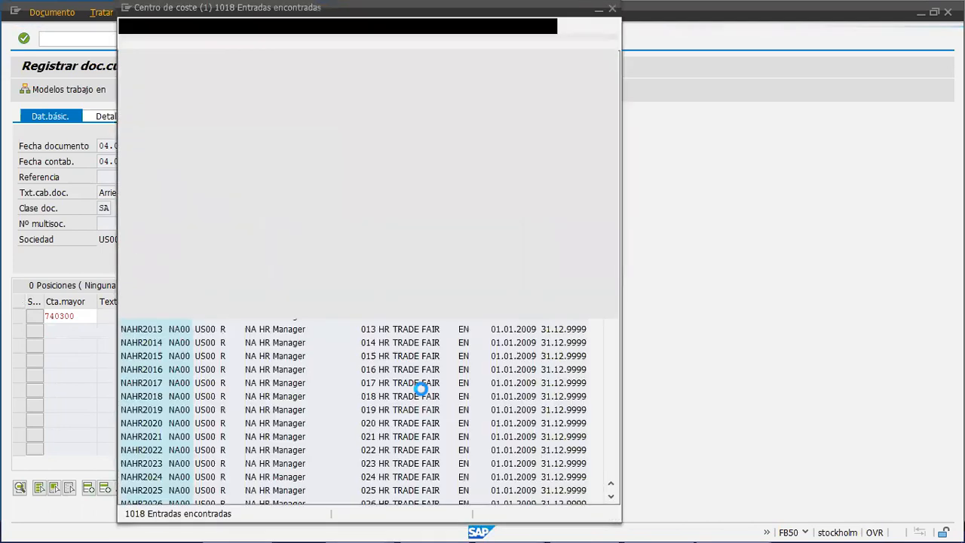
Assign the LOSS cost center NAPR2000 to the 740300 line item and validate it.
scroll(336, 357, down, 7)
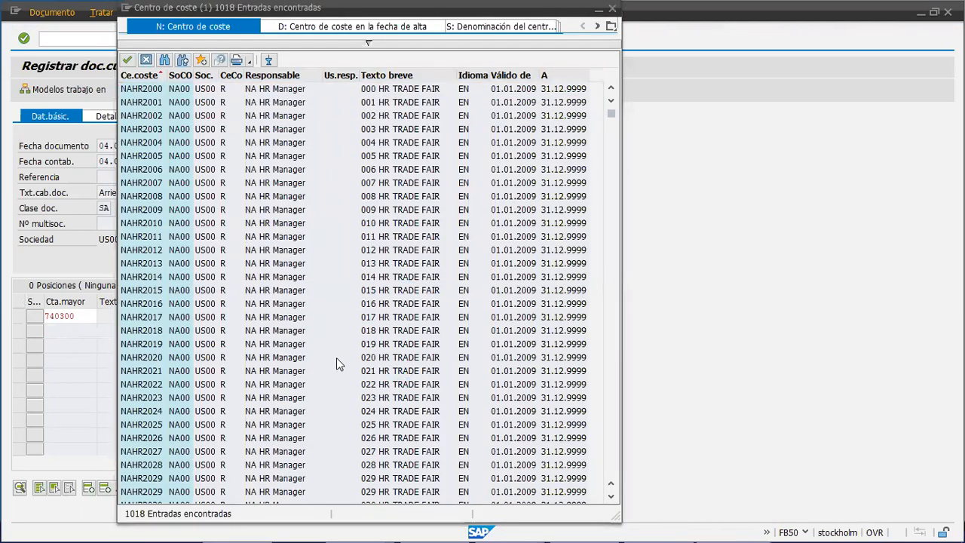
drag(611, 121, 619, 488)
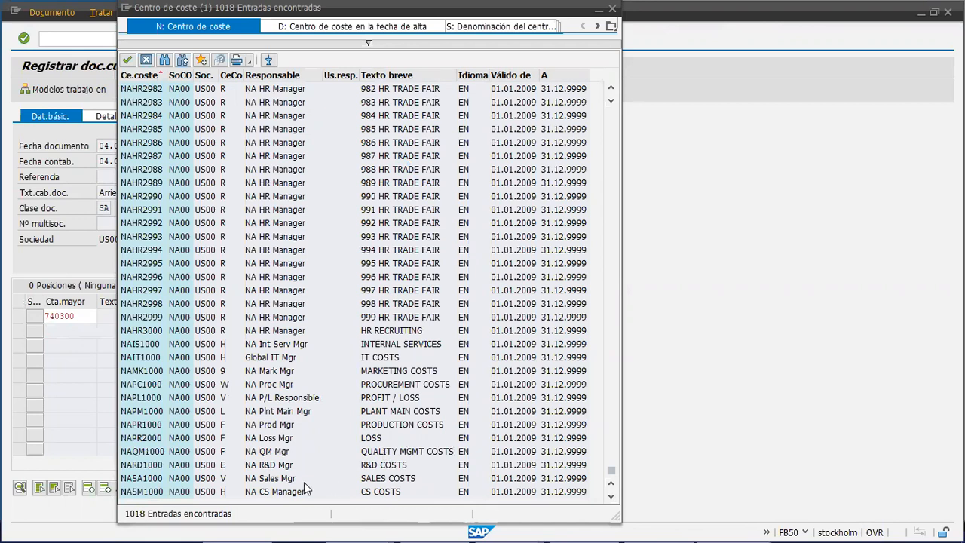
click(270, 438)
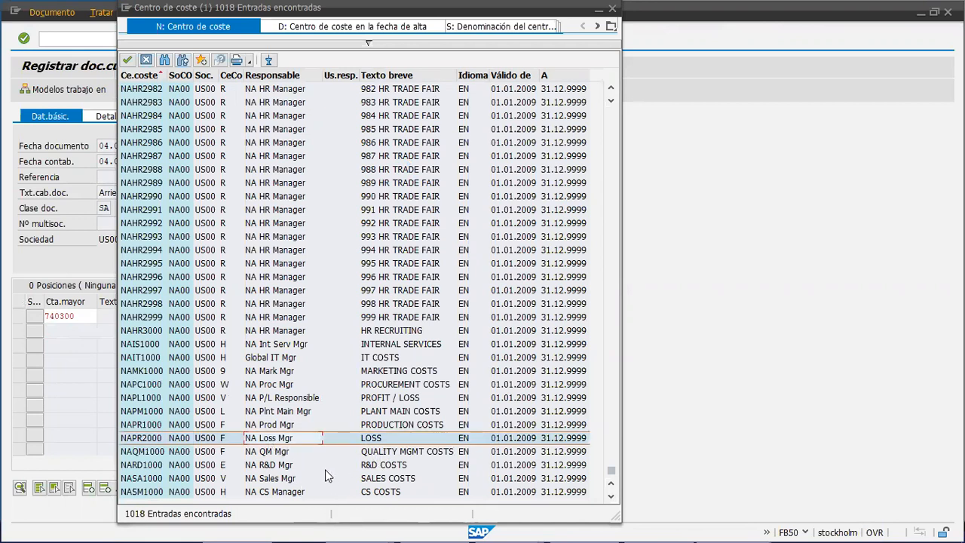
double_click(267, 437)
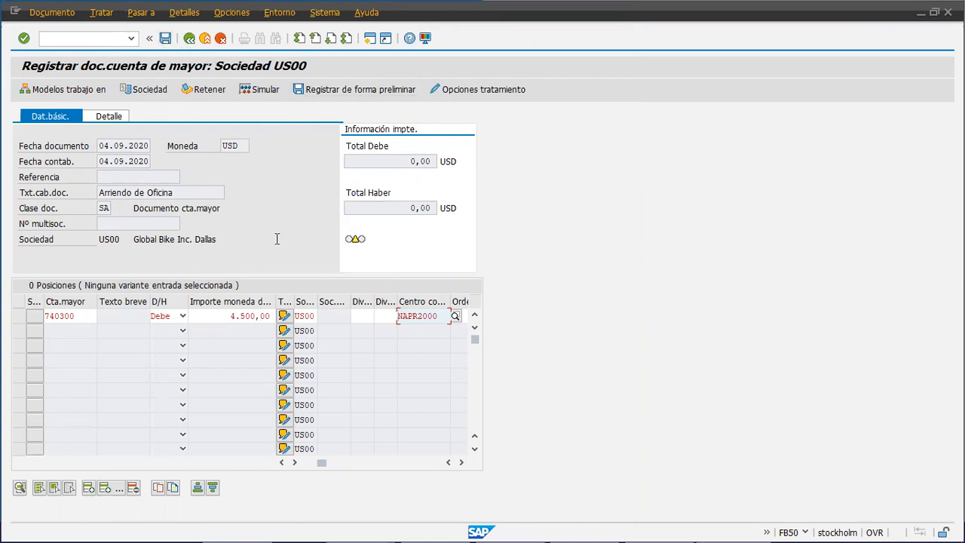
click(23, 39)
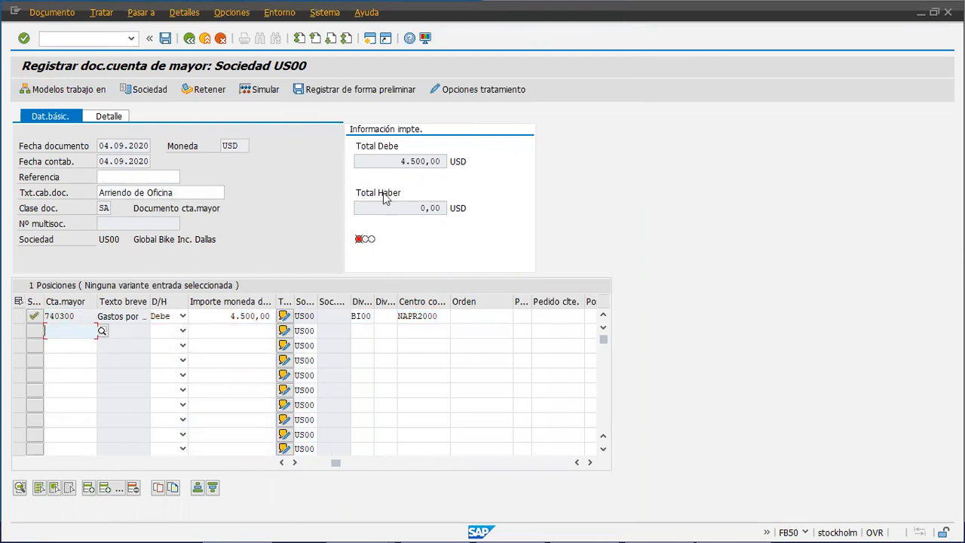
Set the amount of the 740300 line item to 5355.
double_click(392, 161)
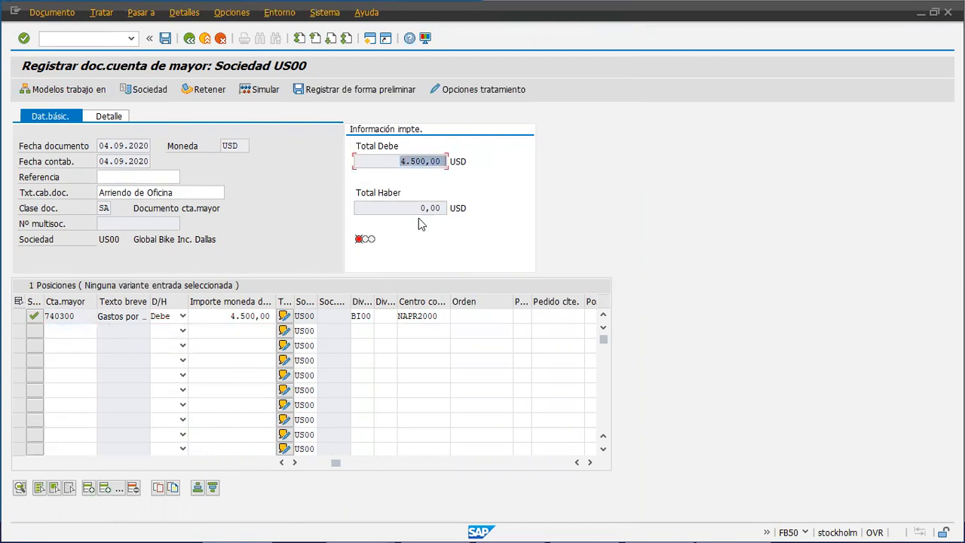
double_click(223, 317)
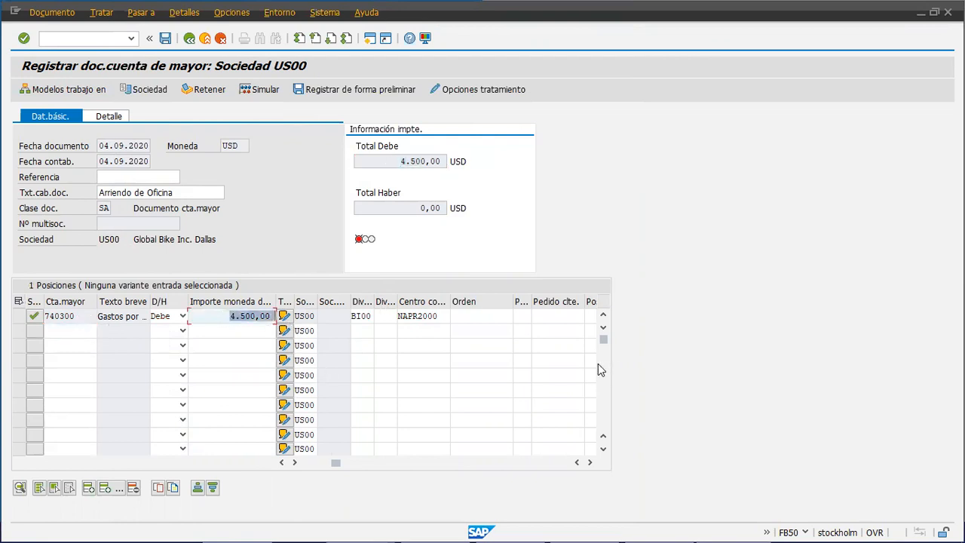
text(5355)
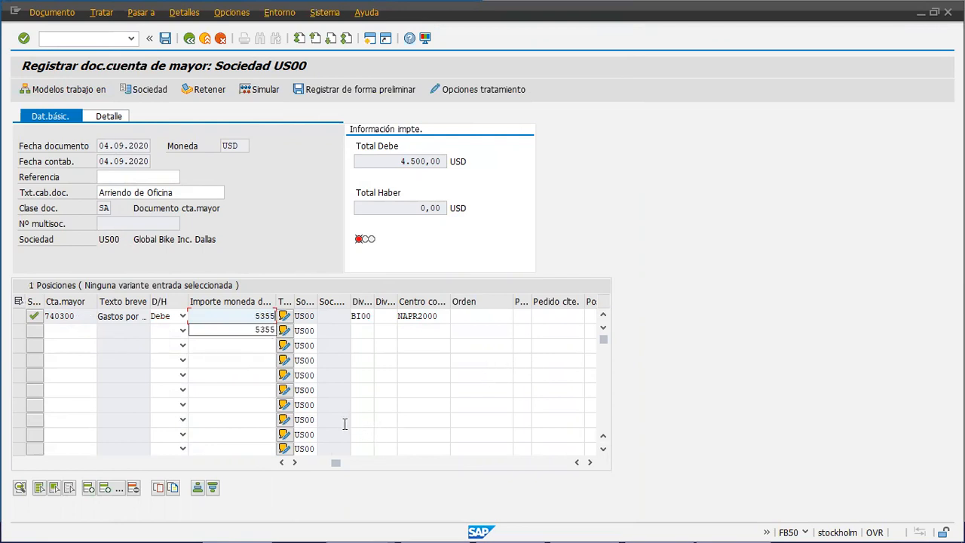
Look up G/L accounts matching 3* for the second line item and choose 300000, Payables-Trade Accounts.
click(66, 331)
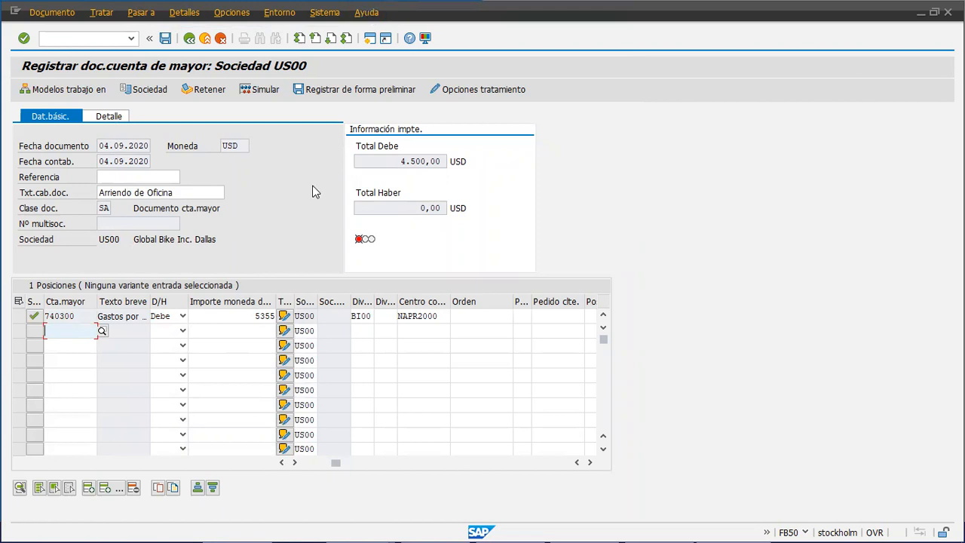
click(101, 333)
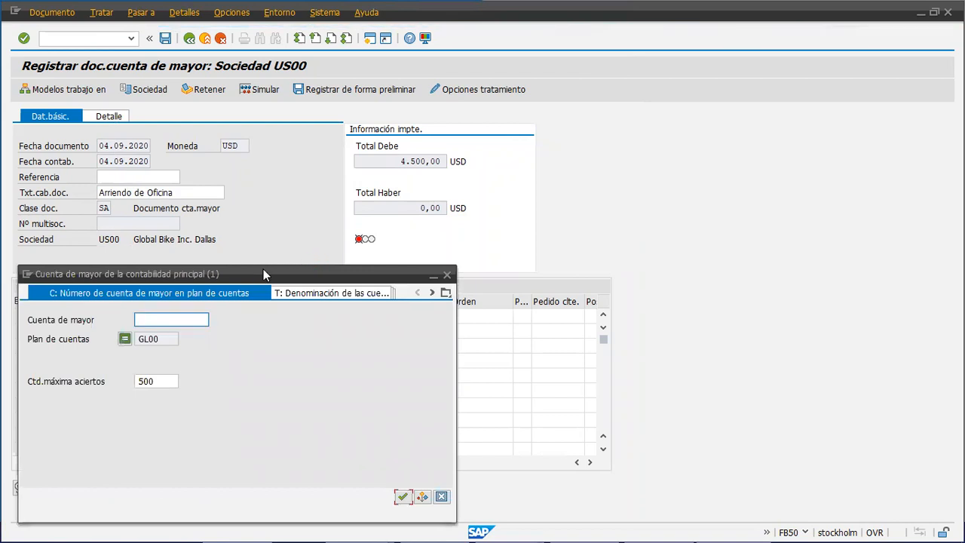
click(340, 164)
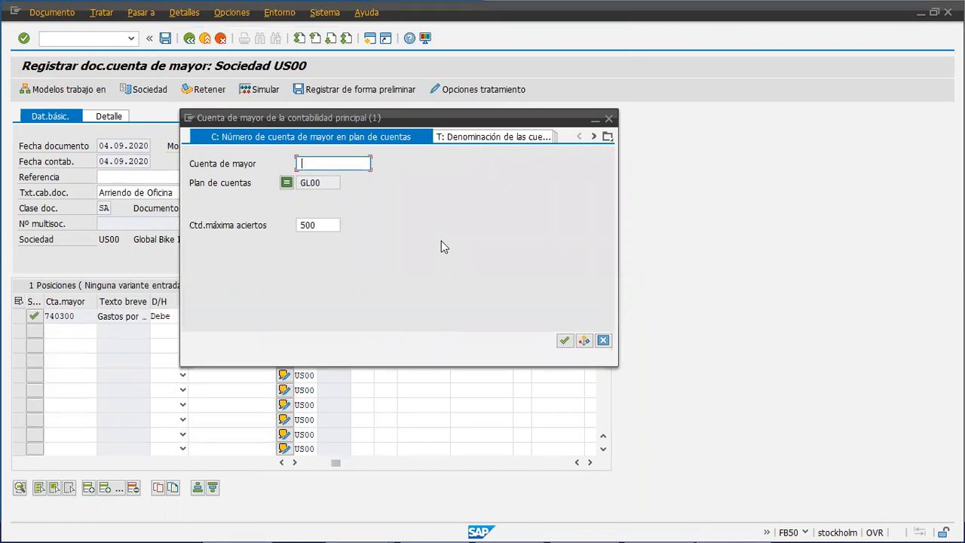
text(3*)
key(Return)
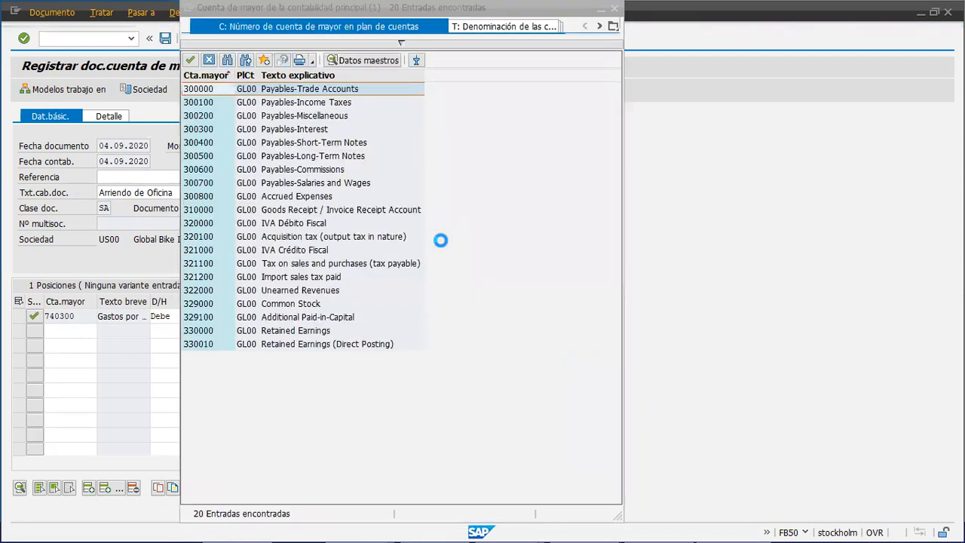
double_click(368, 89)
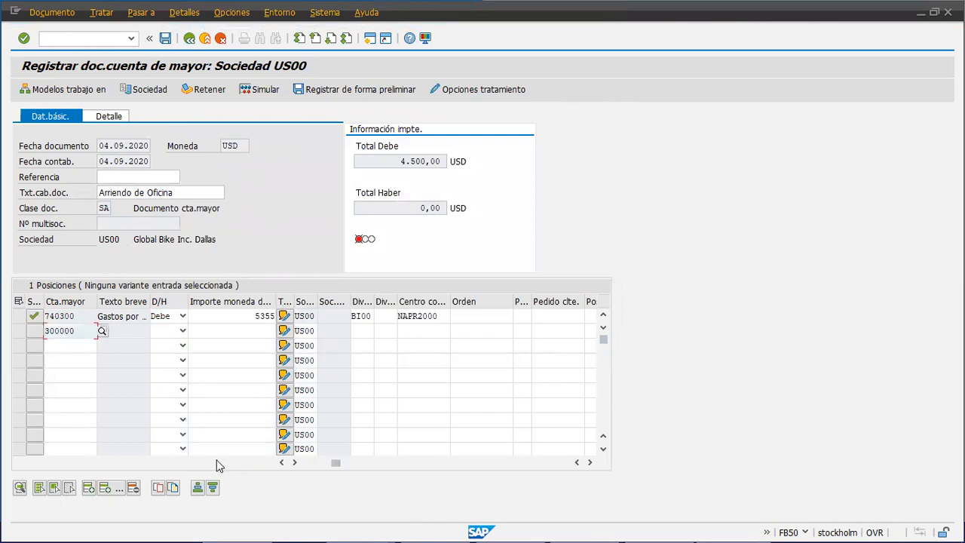
Mark the 300000 line item as Haber with an amount of 5355 and validate the document.
click(183, 330)
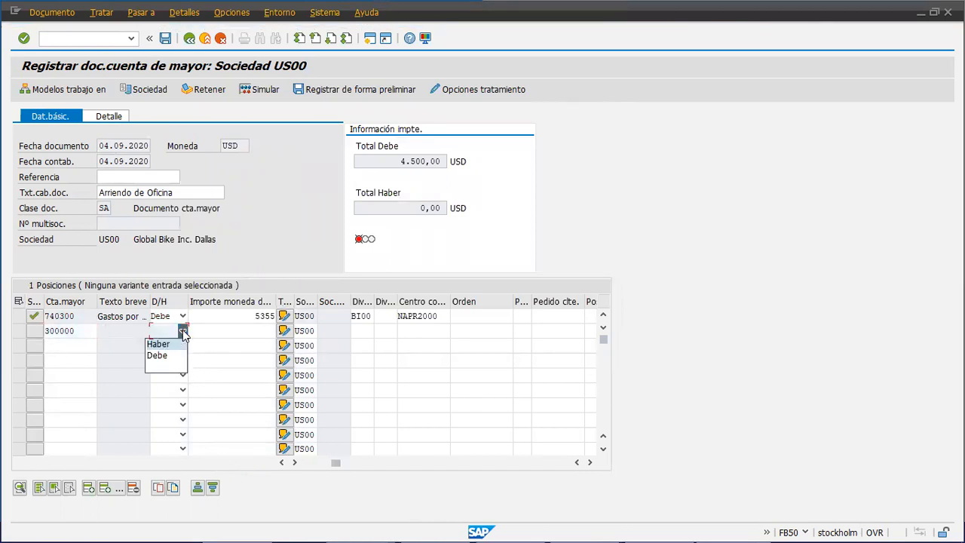
click(158, 343)
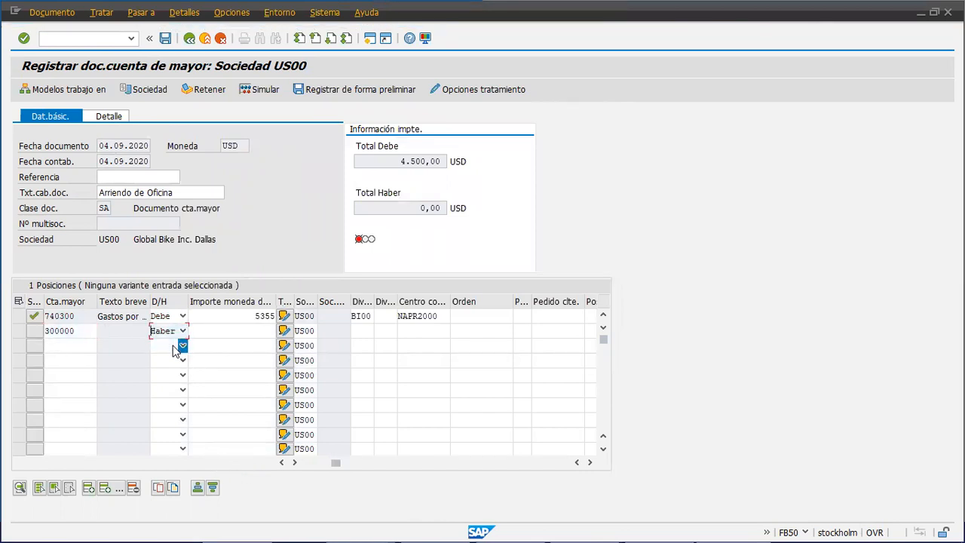
click(238, 333)
text(535)
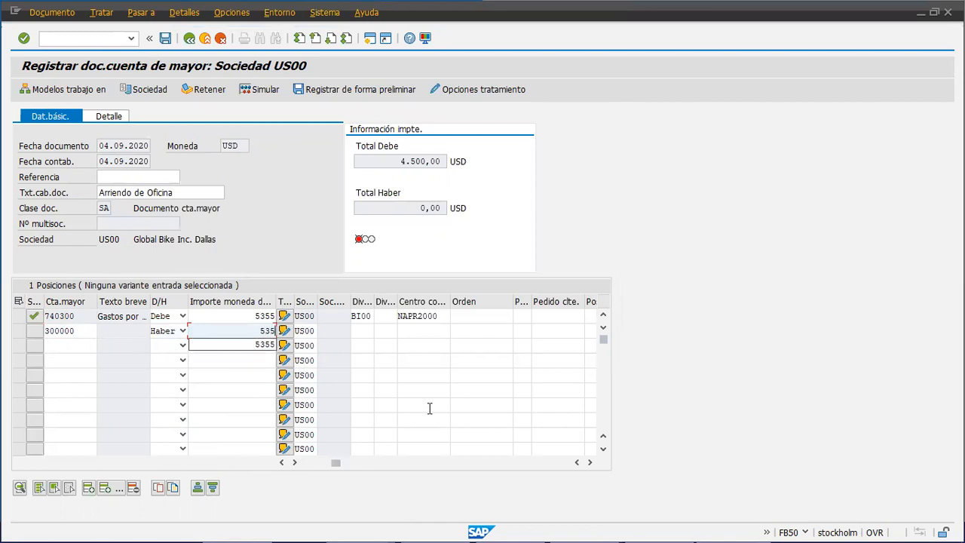
text(5)
click(76, 347)
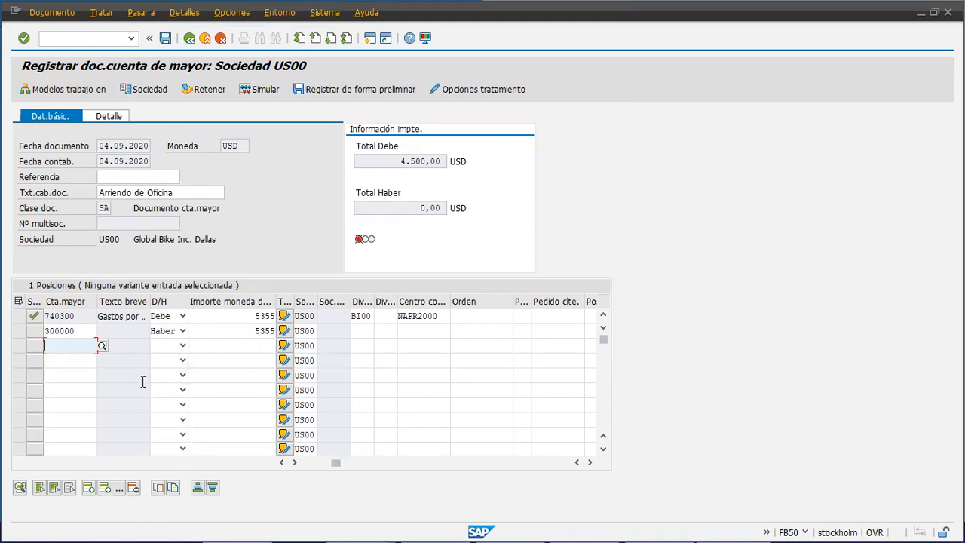
click(23, 39)
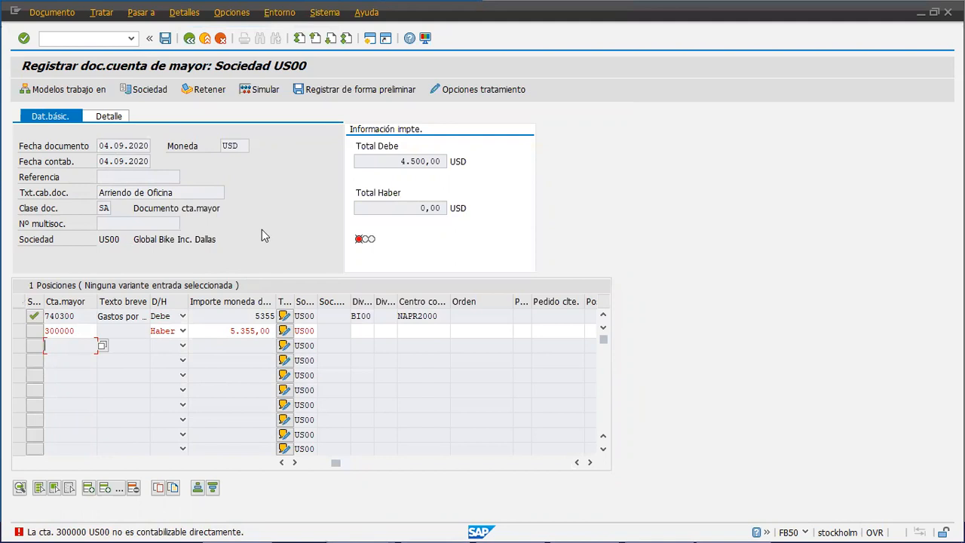
Exit the FB50 document entry without saving, discarding its data, and return to SAP Easy Access.
double_click(222, 330)
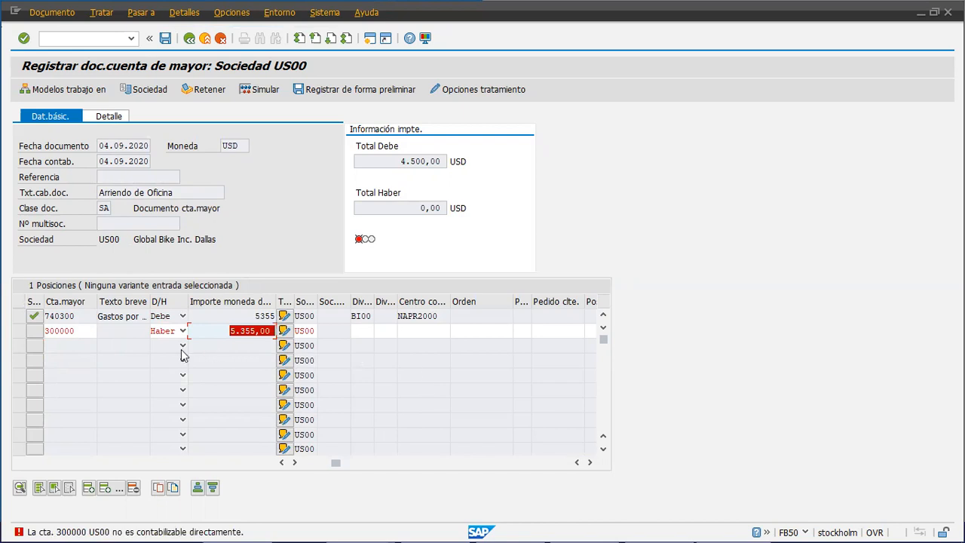
double_click(67, 330)
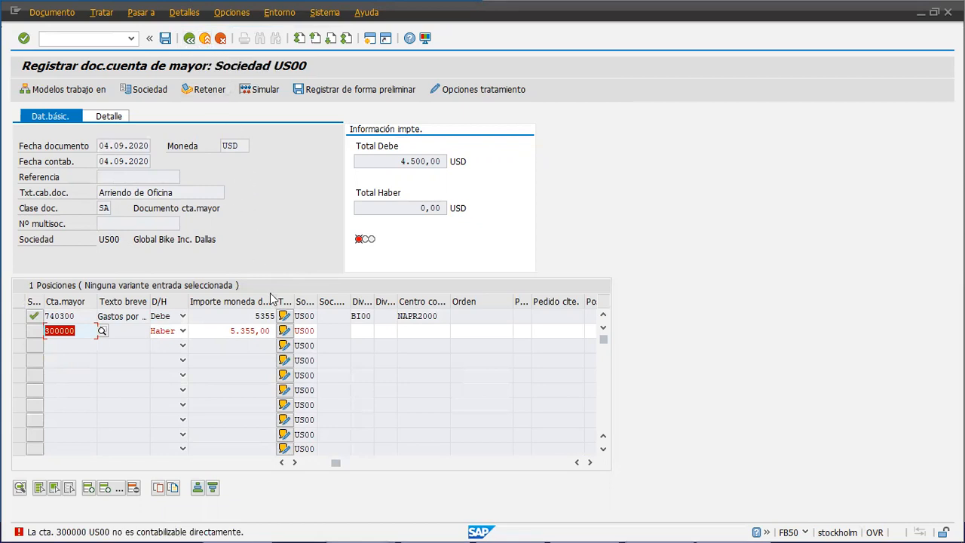
click(204, 37)
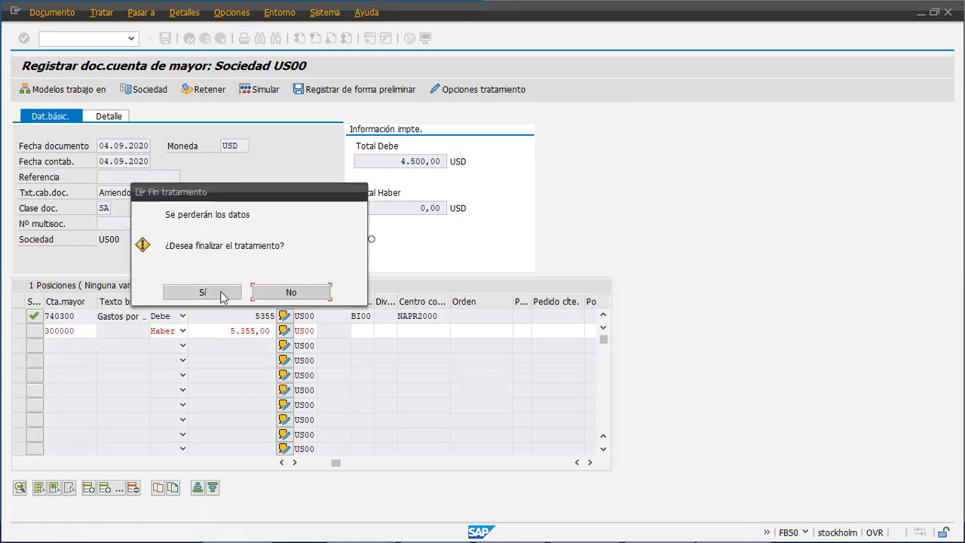
click(202, 292)
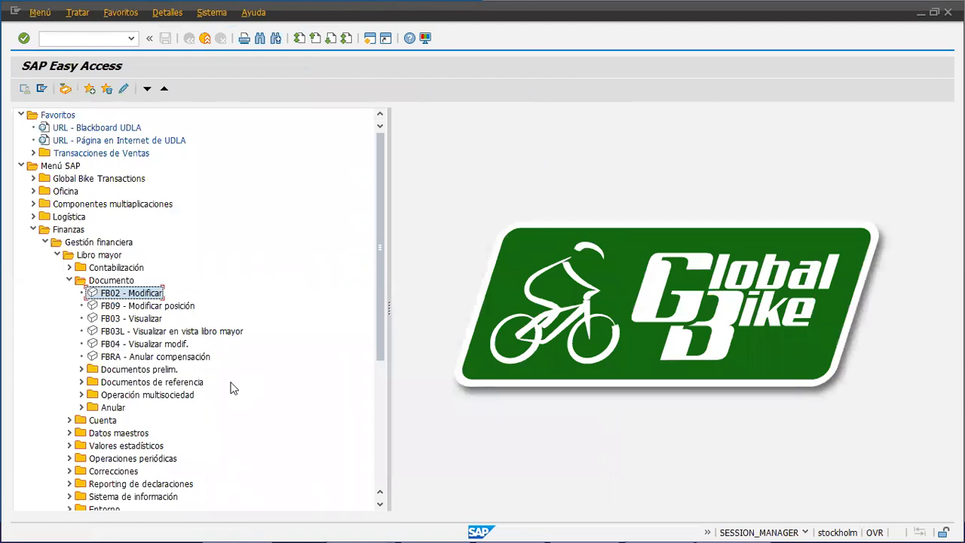
Collapse the Documento folder and expand Contabilización under Finanzas, Gestión financiera, Libro mayor.
click(67, 283)
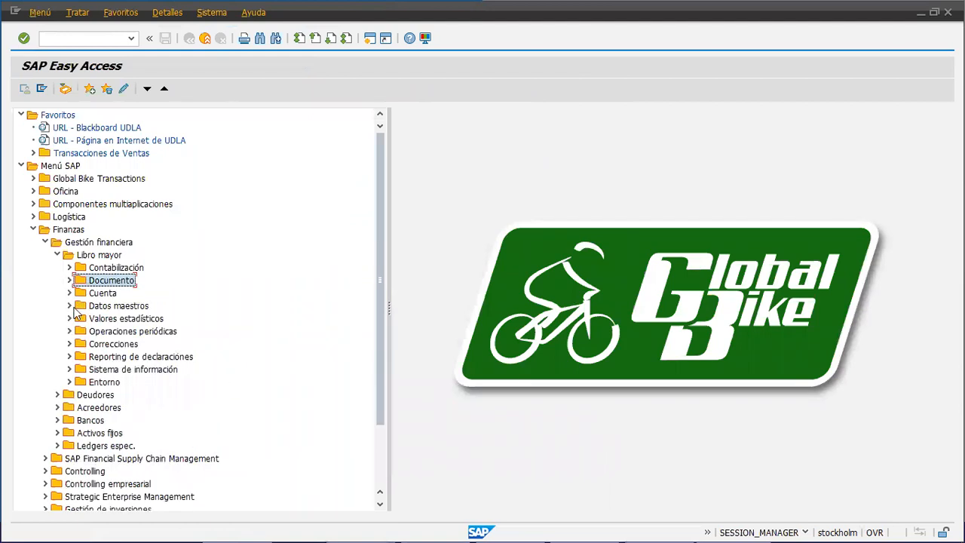
click(66, 230)
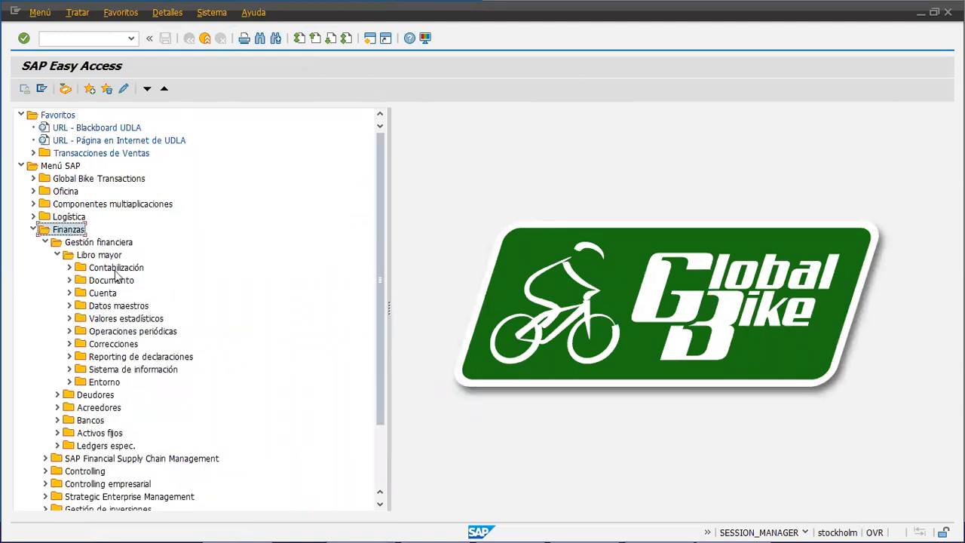
click(84, 243)
click(98, 255)
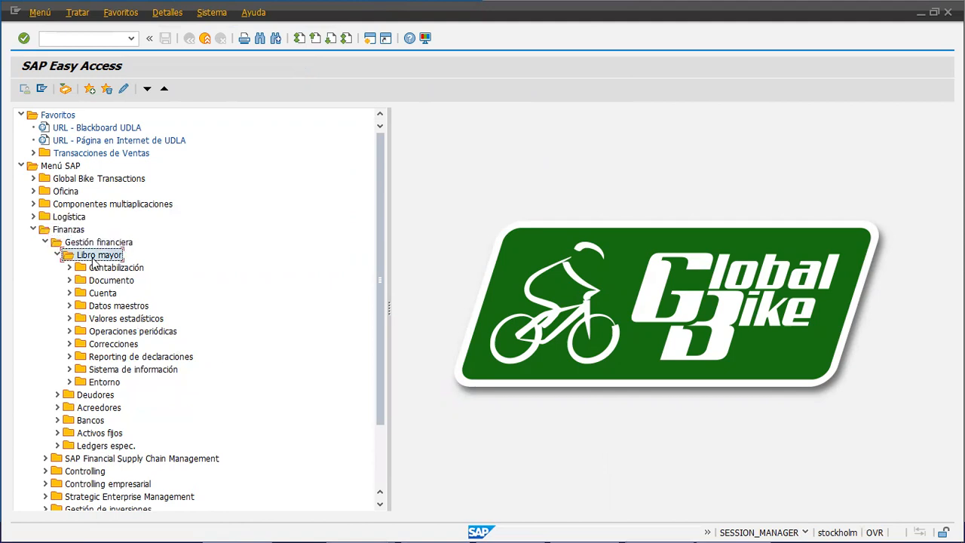
click(107, 268)
click(69, 268)
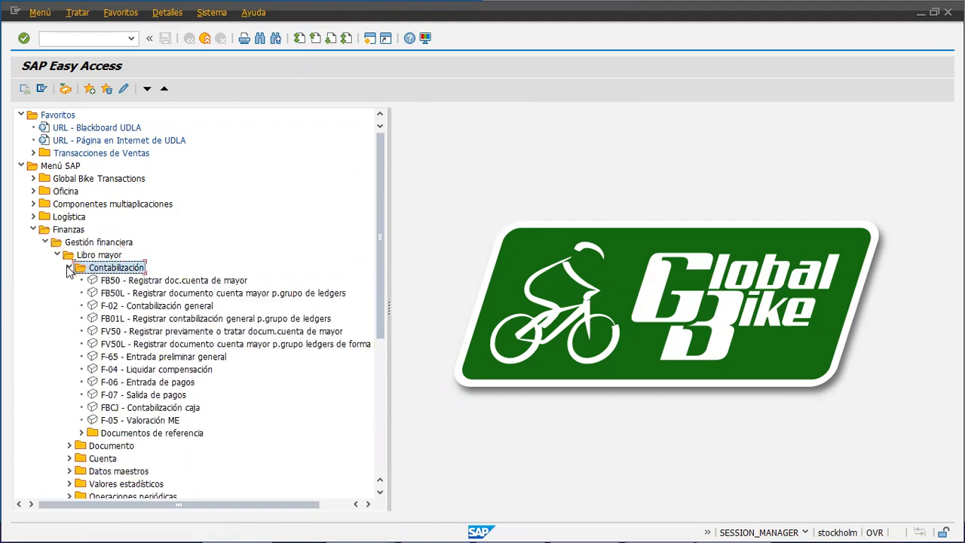
Open transaction F-02, Contabilización general.
click(150, 306)
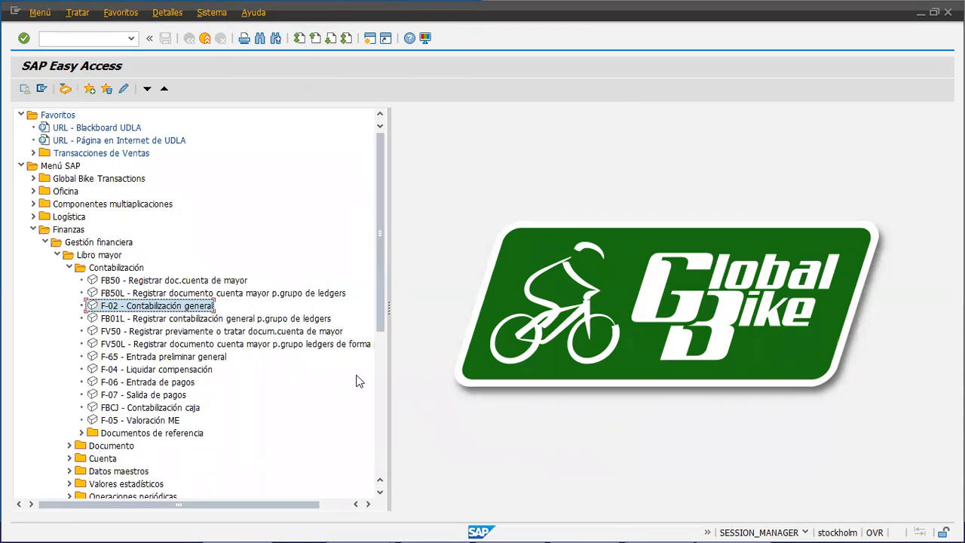
double_click(165, 307)
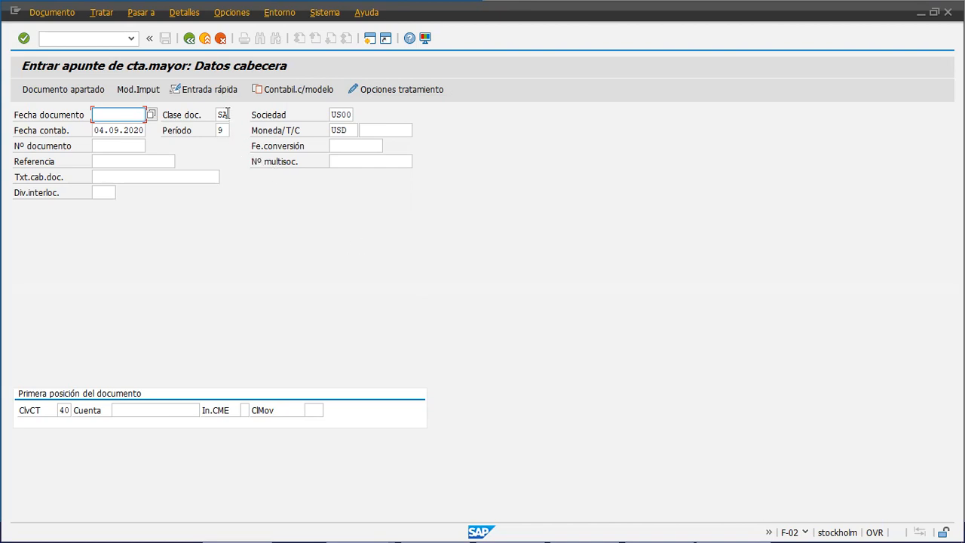
Review the F-02 header fields from document date to header text, plus the posting key and account of the first line item.
key(Tab)
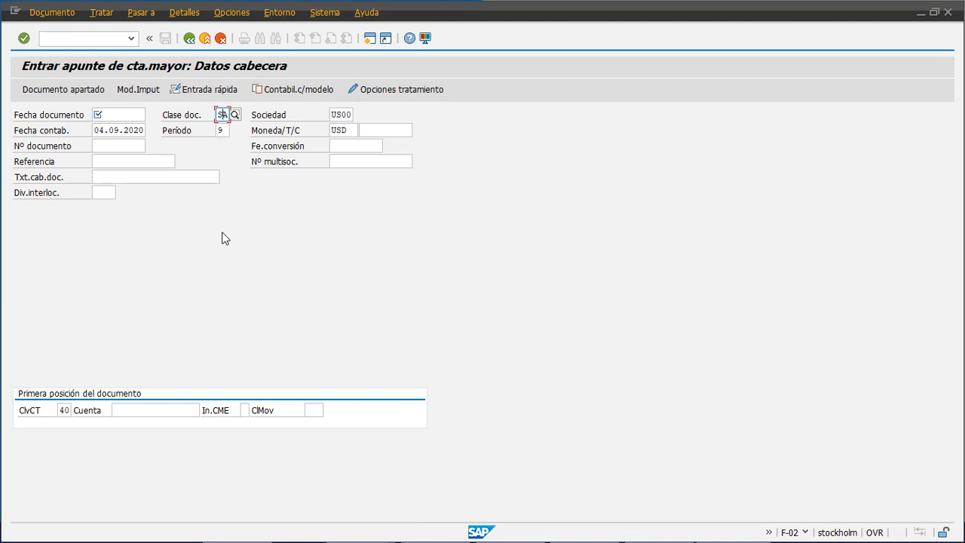
click(125, 114)
click(343, 117)
click(351, 132)
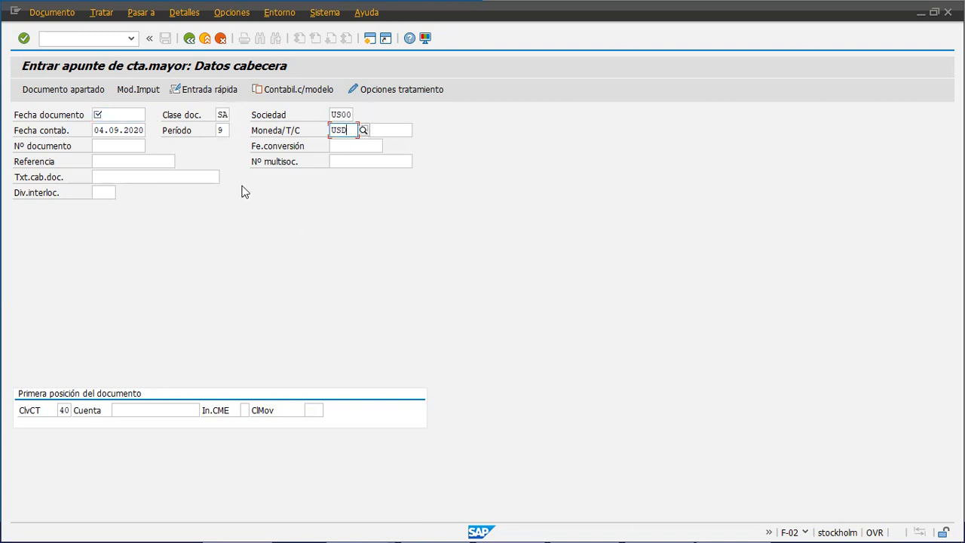
click(223, 131)
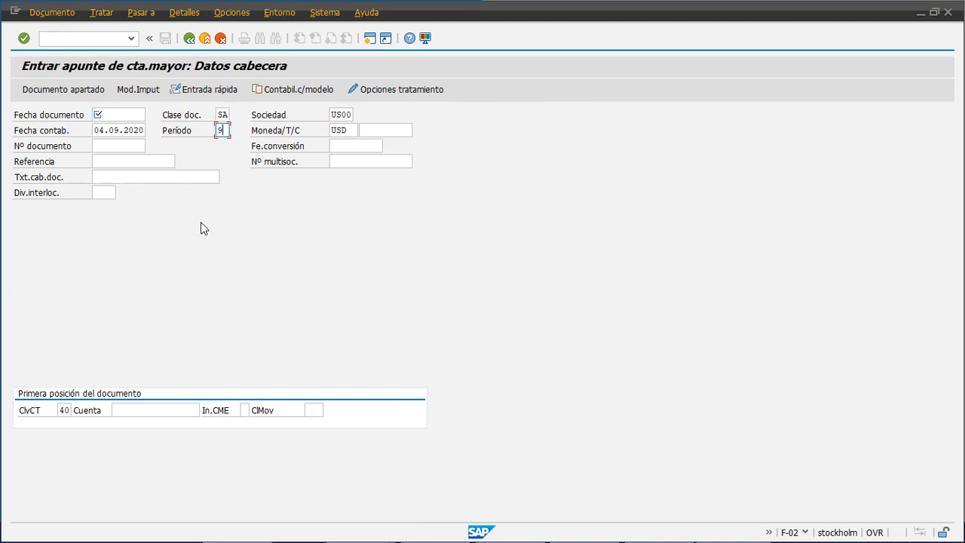
click(116, 147)
click(129, 162)
click(125, 177)
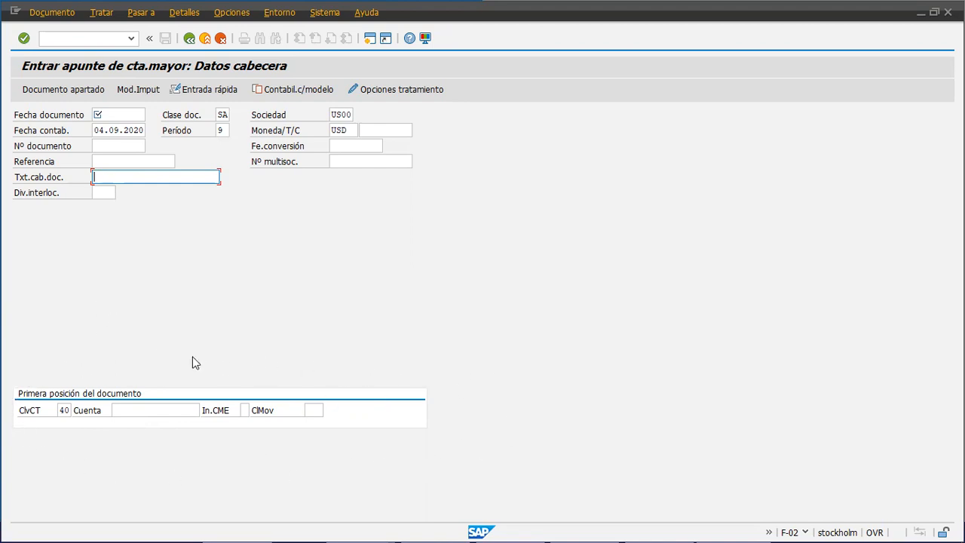
click(67, 415)
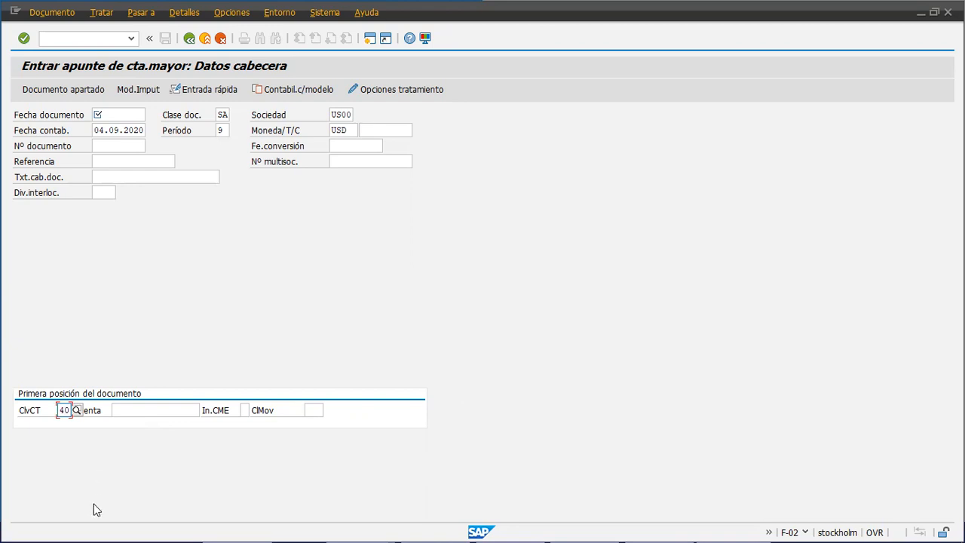
key(Left)
click(153, 410)
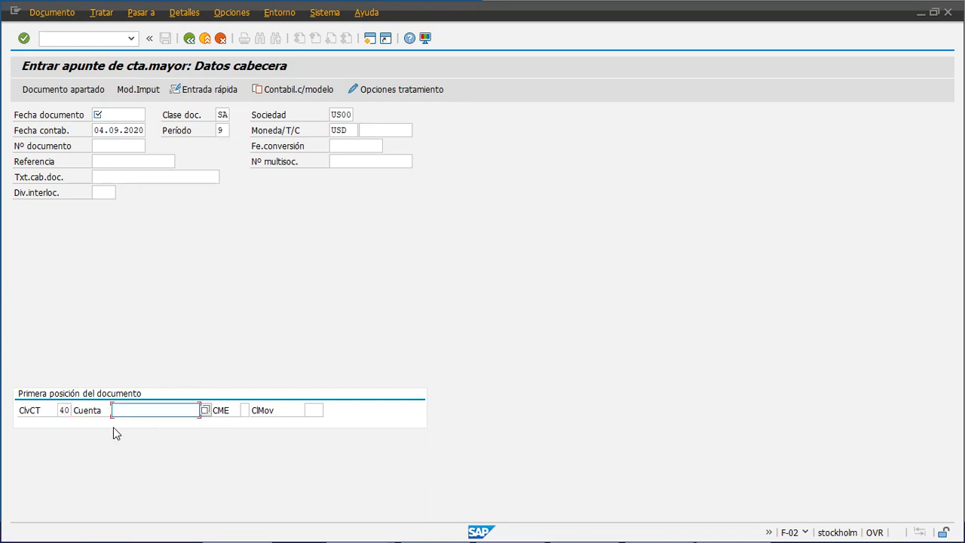
click(64, 410)
click(143, 410)
Place the SAP window beside the Word document and set the document date to 04.09.2020.
double_click(638, 14)
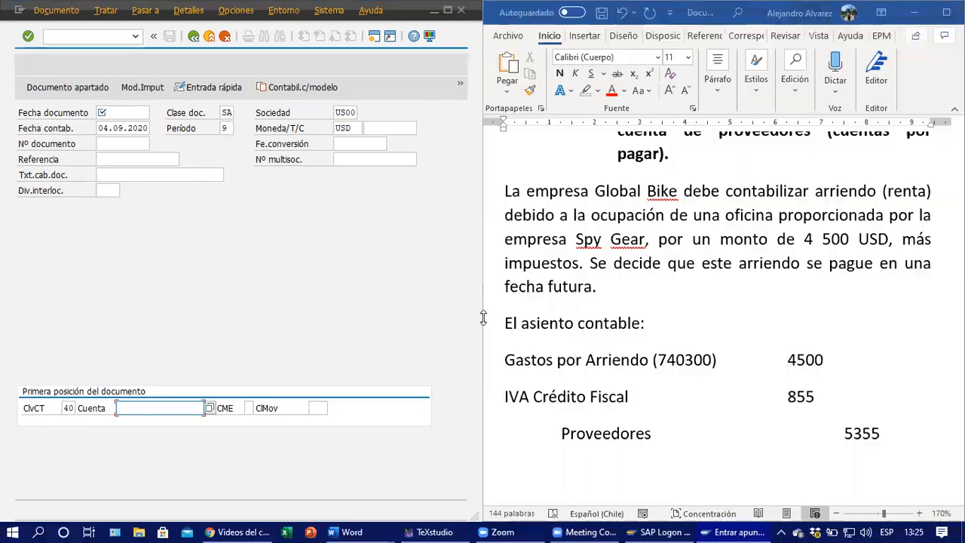
click(126, 113)
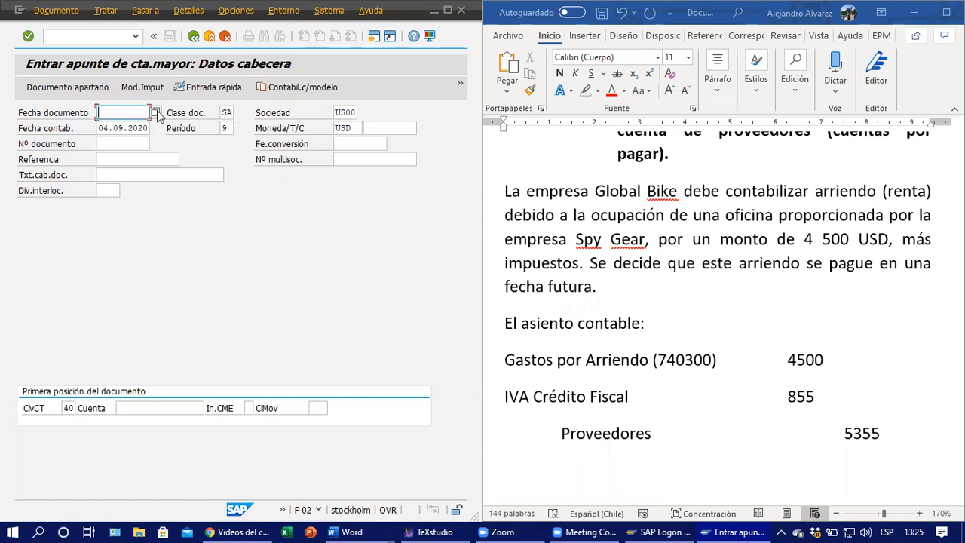
key(Return)
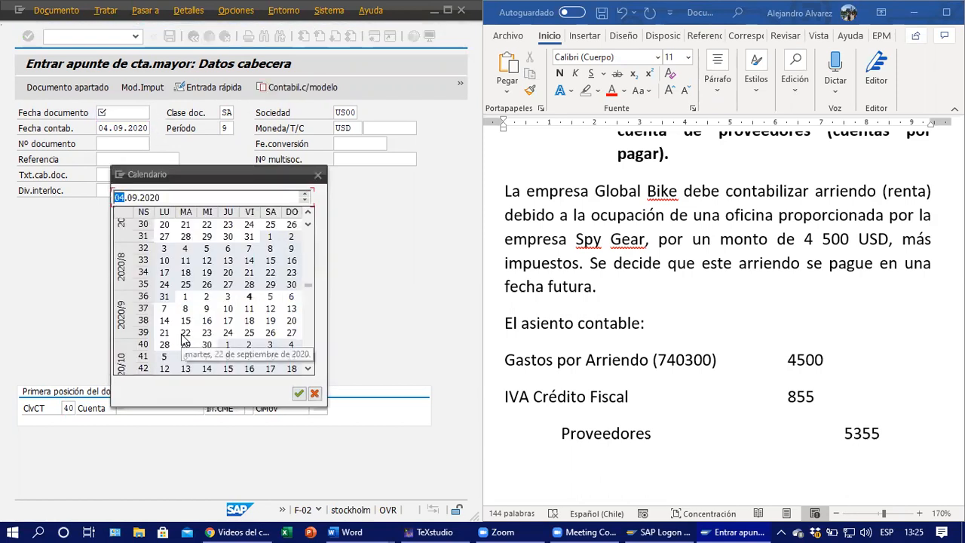
double_click(249, 297)
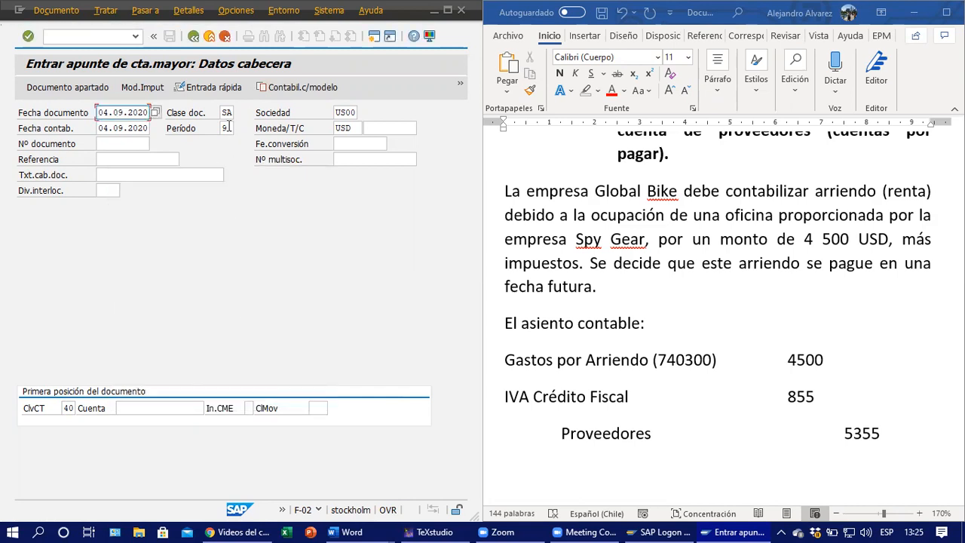
Browse the possible document classes for Clase doc. and highlight KR, Factura acreedor.
key(Tab)
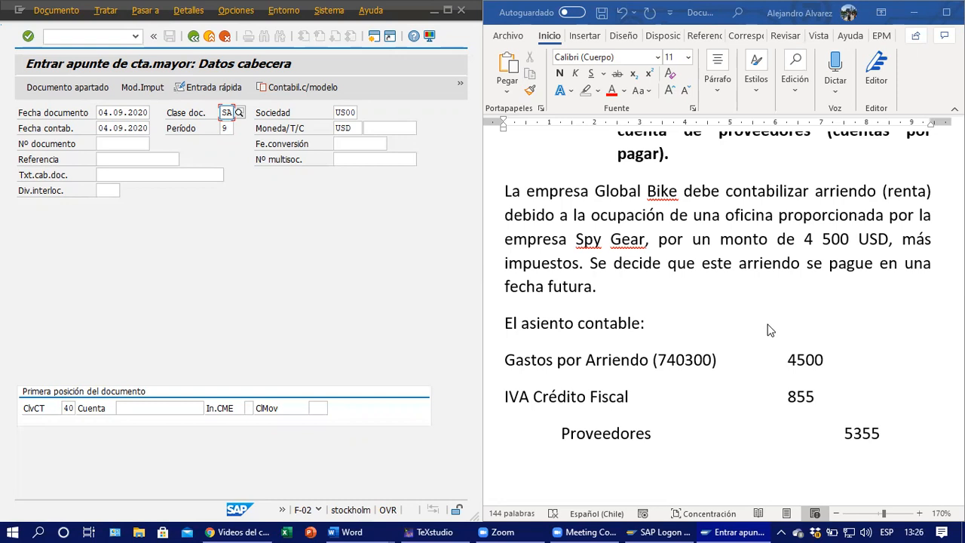
click(239, 113)
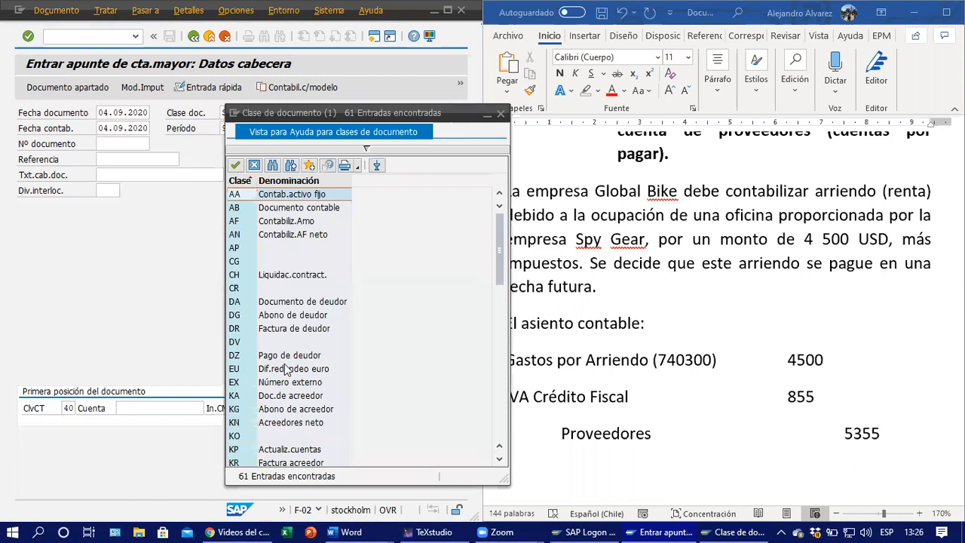
click(290, 343)
click(304, 332)
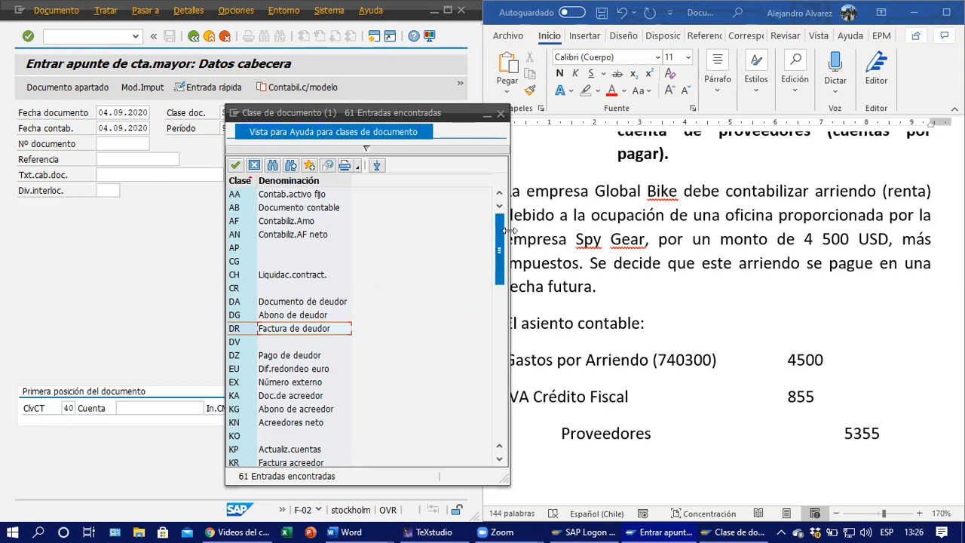
drag(497, 229, 498, 263)
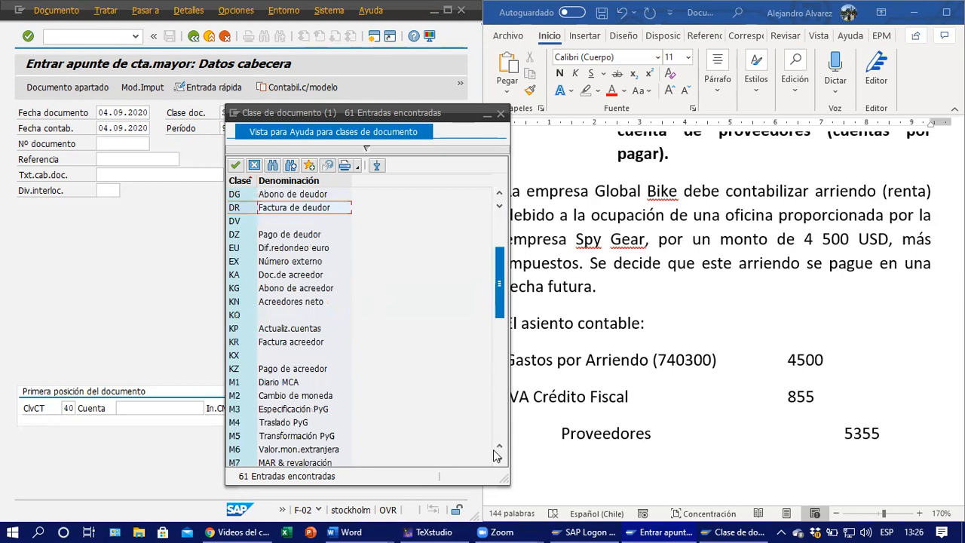
click(273, 345)
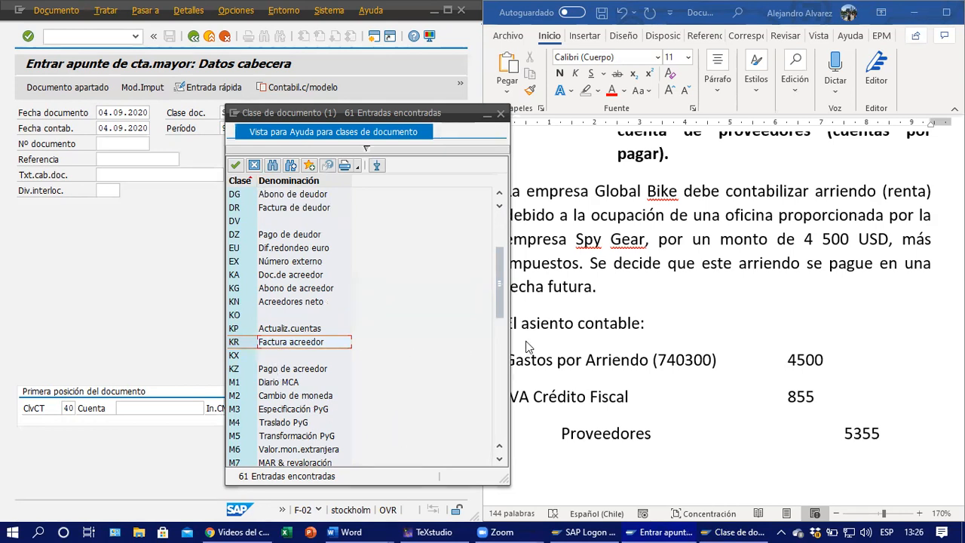
In Word, start a paragraph below the Proveedores line with "Cuando se registra un movimiento de compra de mercaderías o compra de insumos o arriendos".
click(585, 434)
click(911, 437)
key(Return)
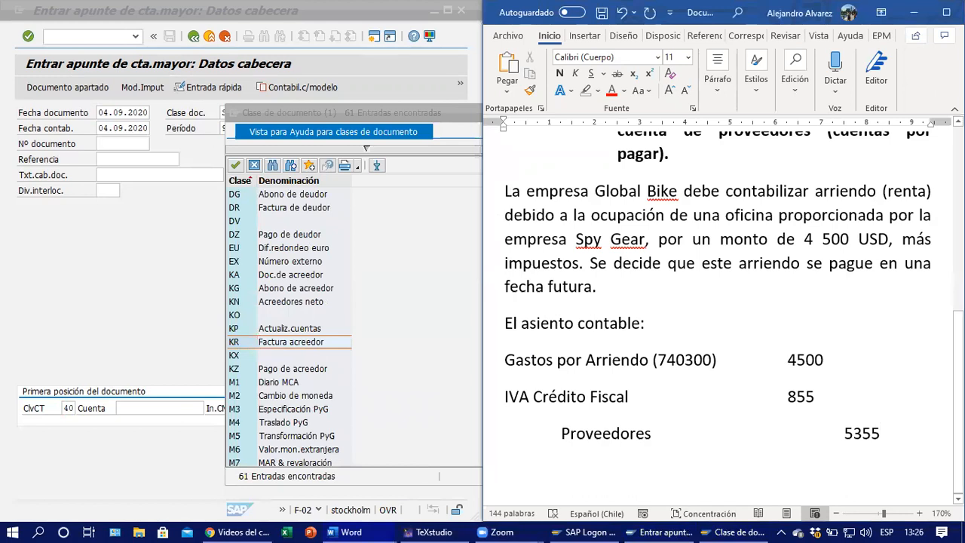
text(Cuando se )
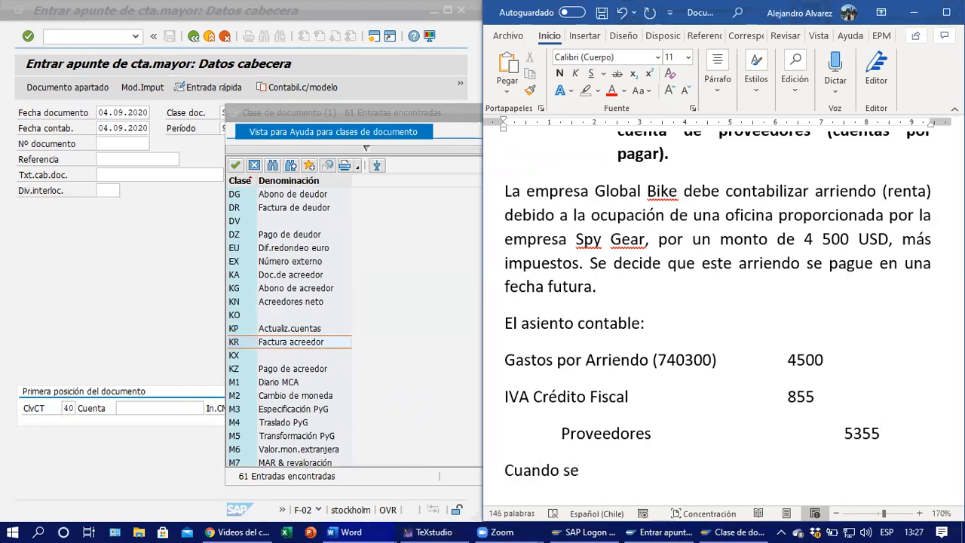
text(registra )
text(un movimiento )
text(de compra de merca)
text(derías o )
text(compra de insumos)
text( o arriendos )
Continue the paragraph with "que incluyen impuestos, se necesita utilizar la clase de documento".
text(que invluiyen)
key(BackSpace)
key(BackSpace)
key(BackSpace)
key(BackSpace)
key(BackSpace)
key(BackSpace)
key(BackSpace)
text(cluyen impuestos, )
text(se necesita uti)
text(lizar )
text(la clase de doc)
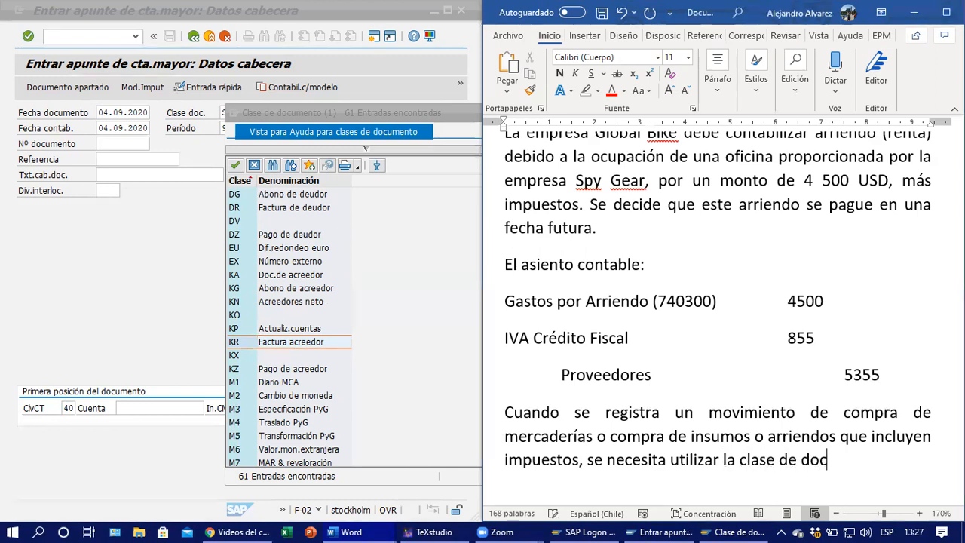
text(umento )
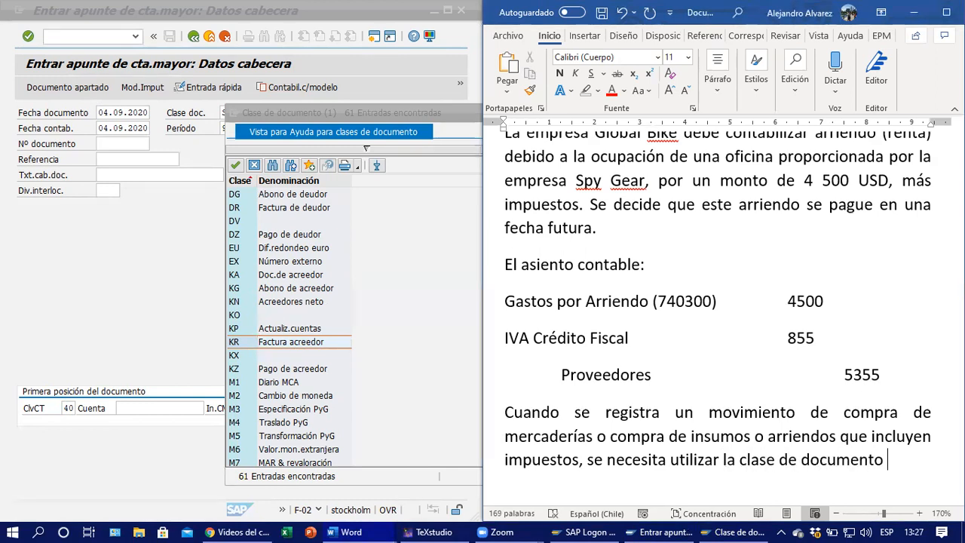
Finish the document class sentence with "KR (Factura Acreedor).".
text(D)
key(BackSpace)
text(KR )
text(()
text(Facuta)
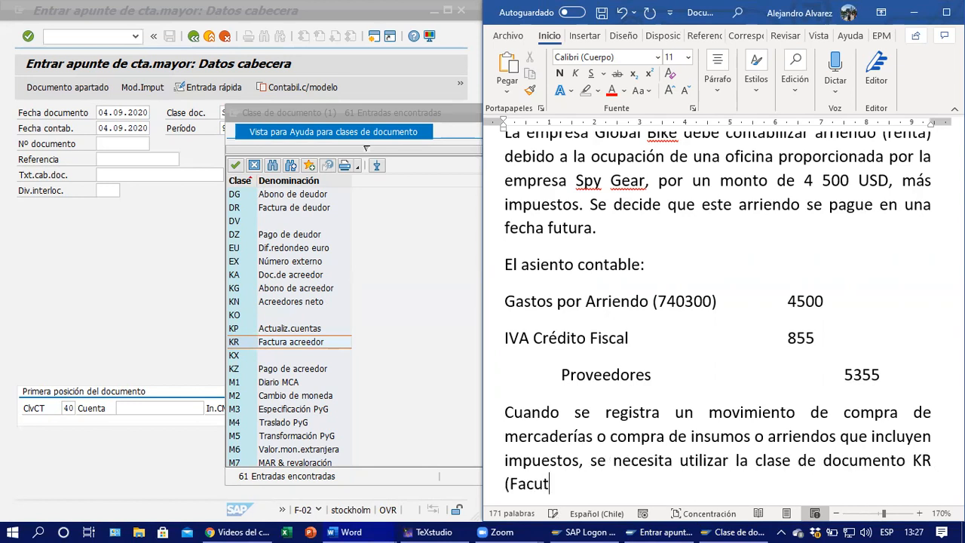
key(BackSpace)
key(BackSpace)
key(BackSpace)
text(tura Acreedor).)
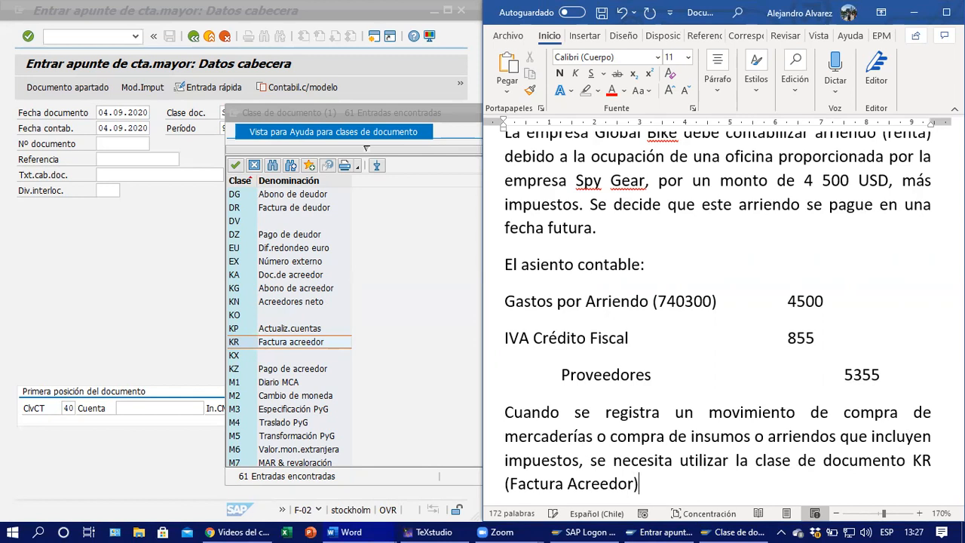
Make "KR (Factura Acreedor)" bold in the closing paragraph.
key(ctrl+shift+Left)
key(ctrl+shift+Left)
key(ctrl+shift+Left)
key(ctrl+shift+Left)
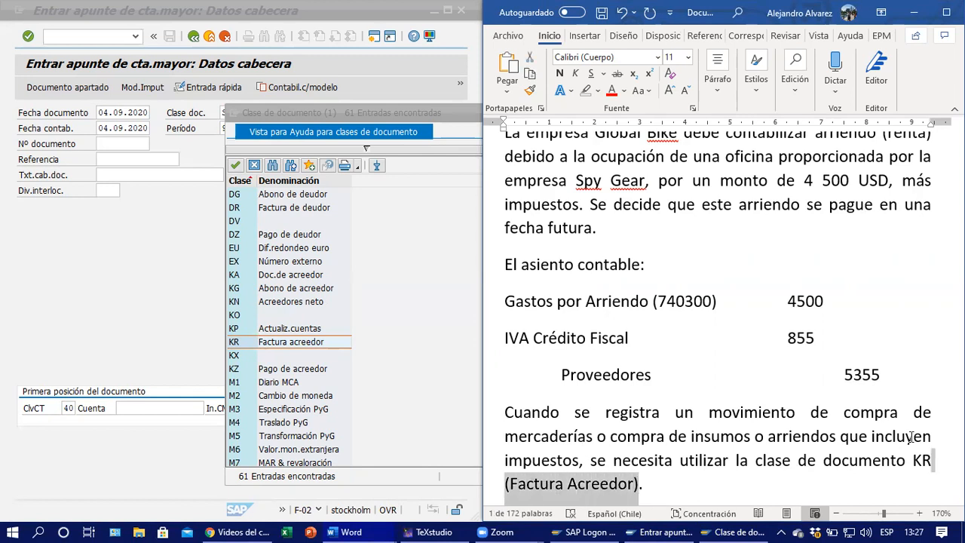
key(shift+Left)
key(shift+Right)
key(ctrl+n)
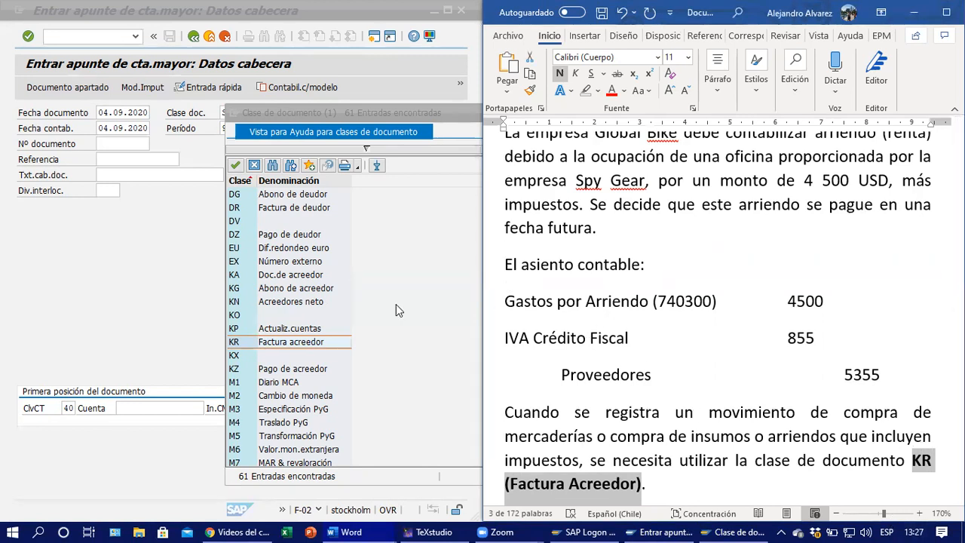
click(632, 407)
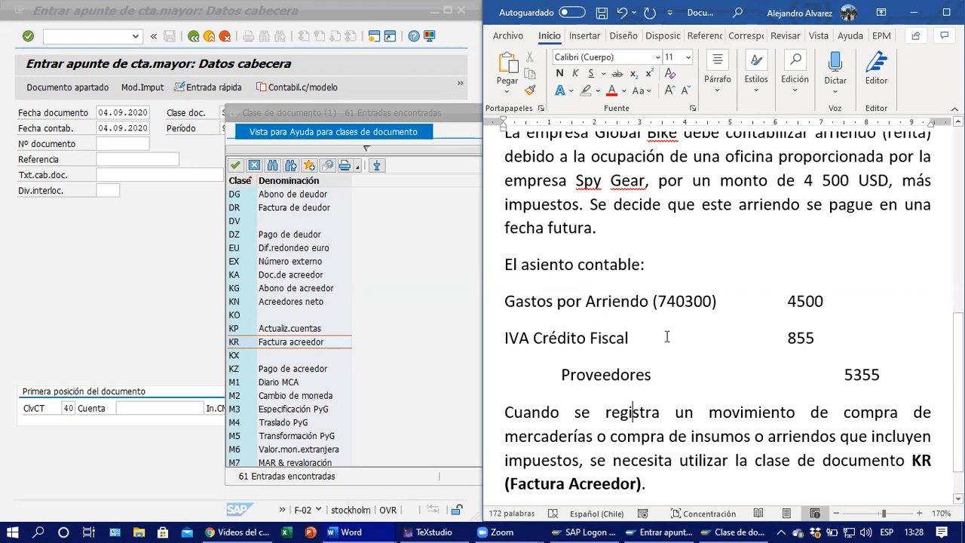
Color the Gastos por Arriendo and Proveedores lines of the journal entry red.
click(641, 305)
click(722, 303)
drag(503, 301, 835, 310)
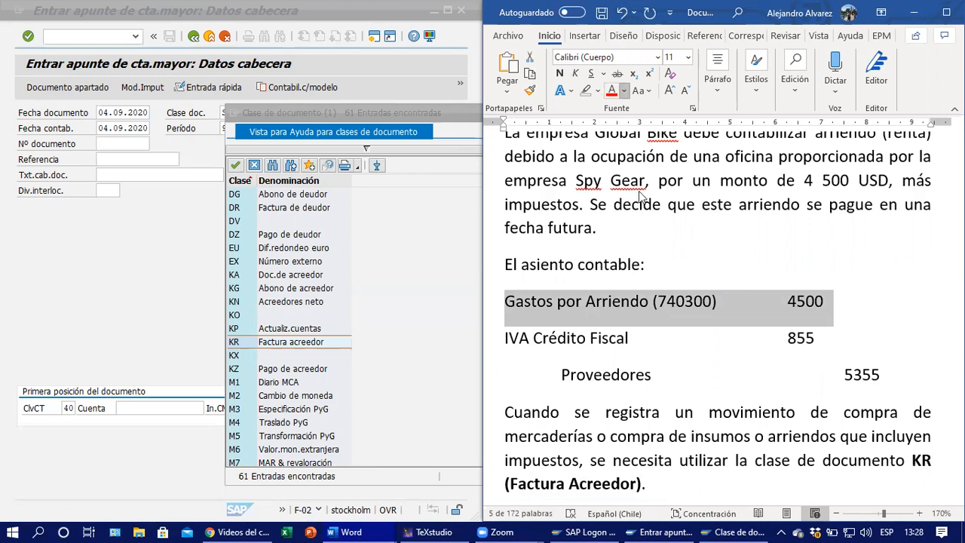
click(623, 91)
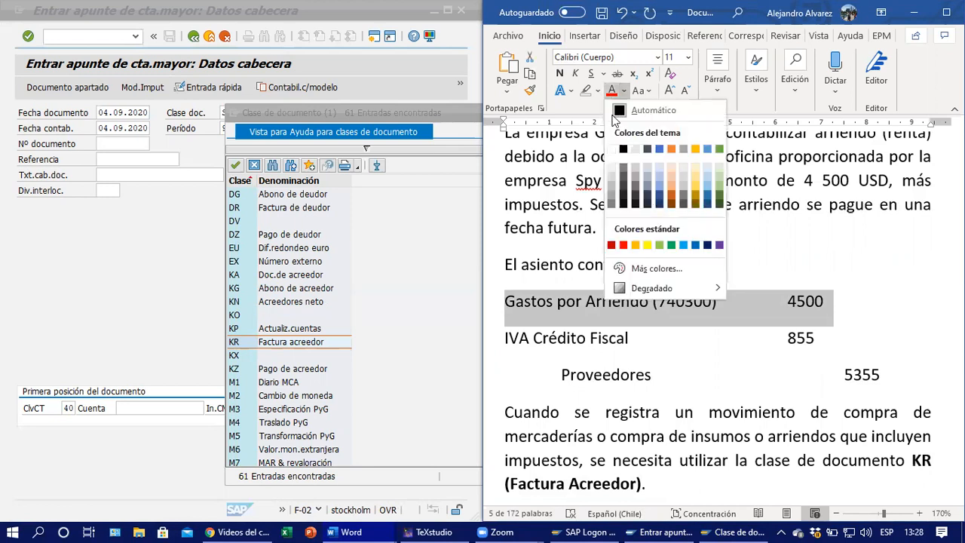
click(612, 245)
click(602, 375)
drag(561, 374, 890, 377)
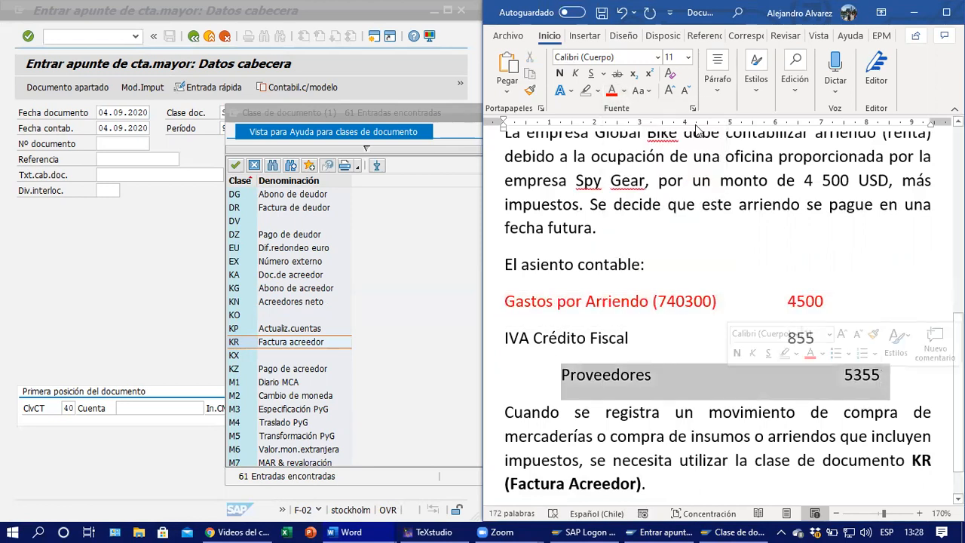
click(611, 91)
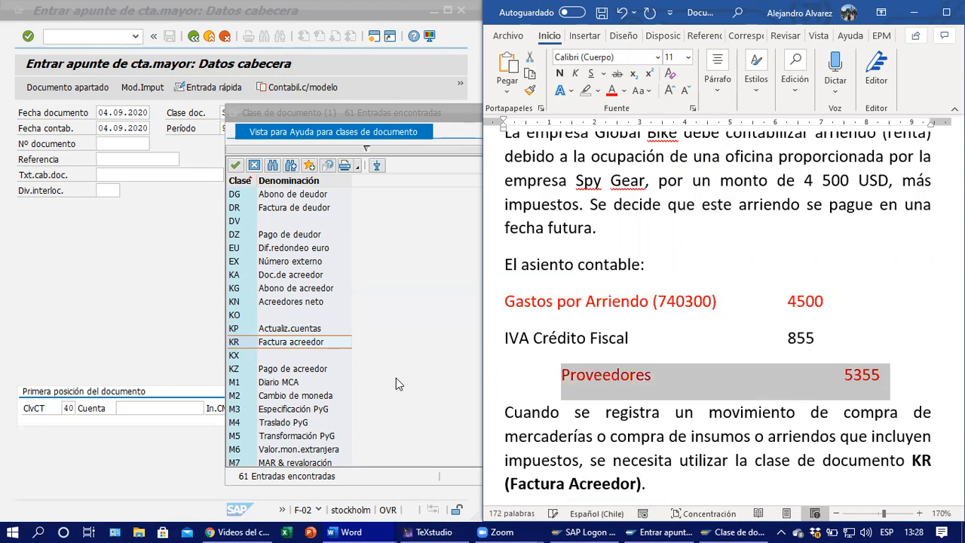
Add the posting key "(40)" after the 4500 amount on the Gastos por Arriendo line.
click(528, 340)
drag(505, 337, 825, 339)
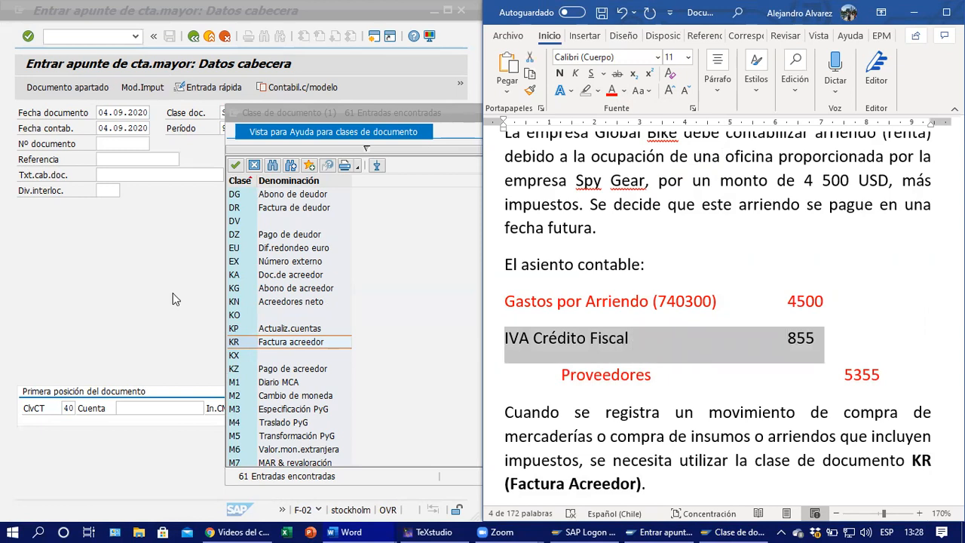
click(560, 301)
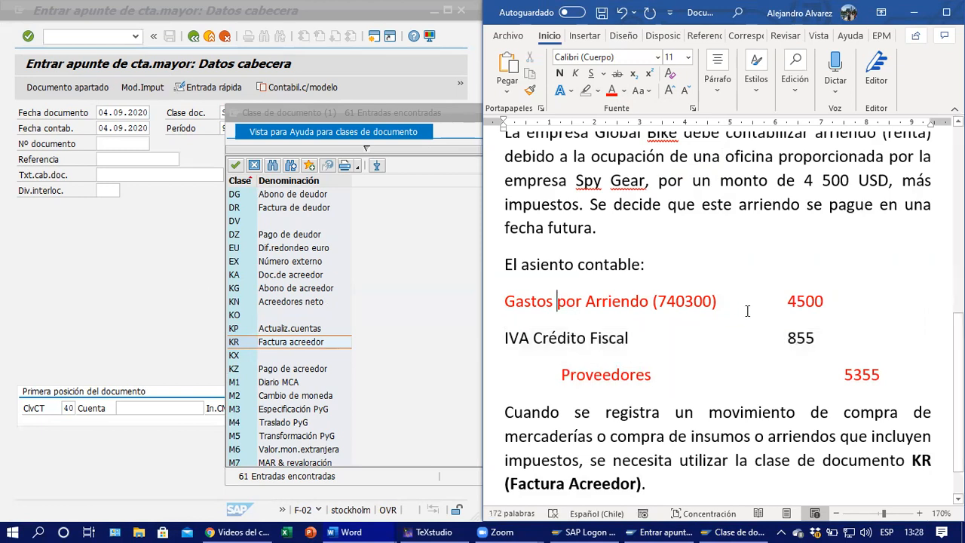
click(717, 301)
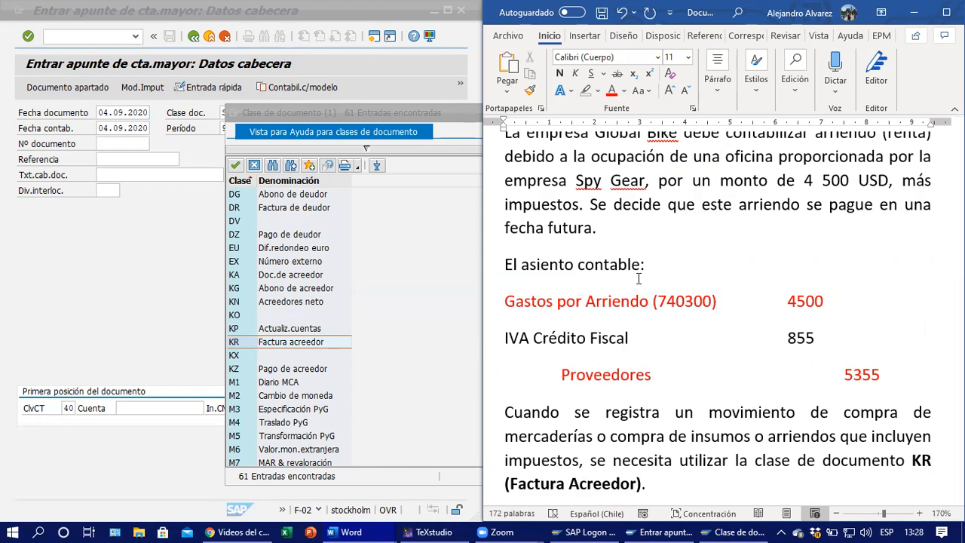
key(Tab)
text((40))
Switch back to SAP and minimize the document class list to uncover the F-02 header screen.
click(437, 115)
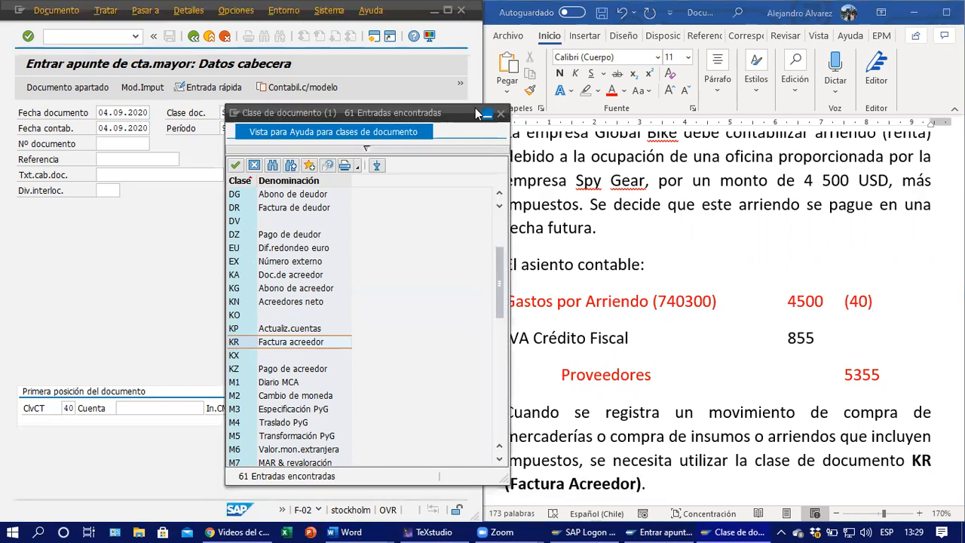
click(486, 114)
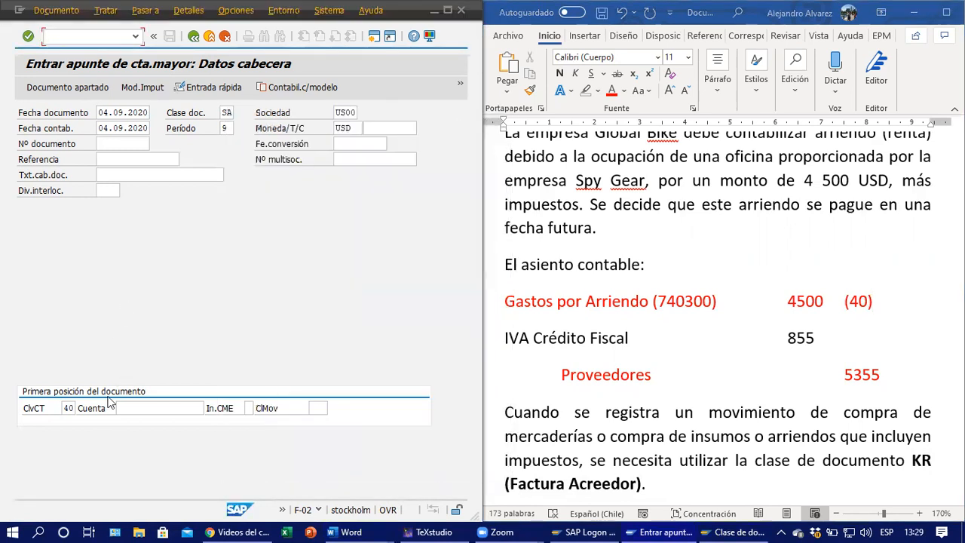
Set the document class of the F-02 header to KR (Factura acreedor).
click(225, 112)
click(238, 112)
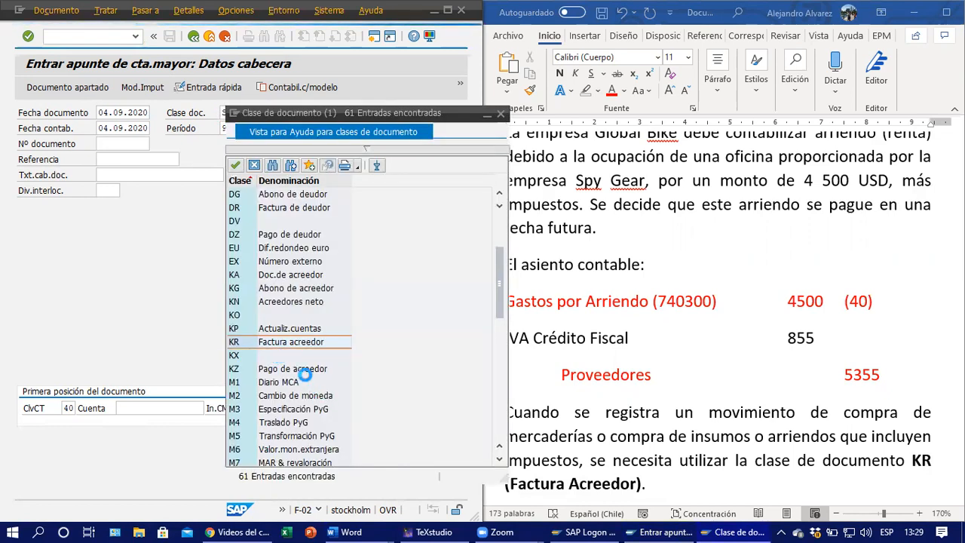
double_click(284, 345)
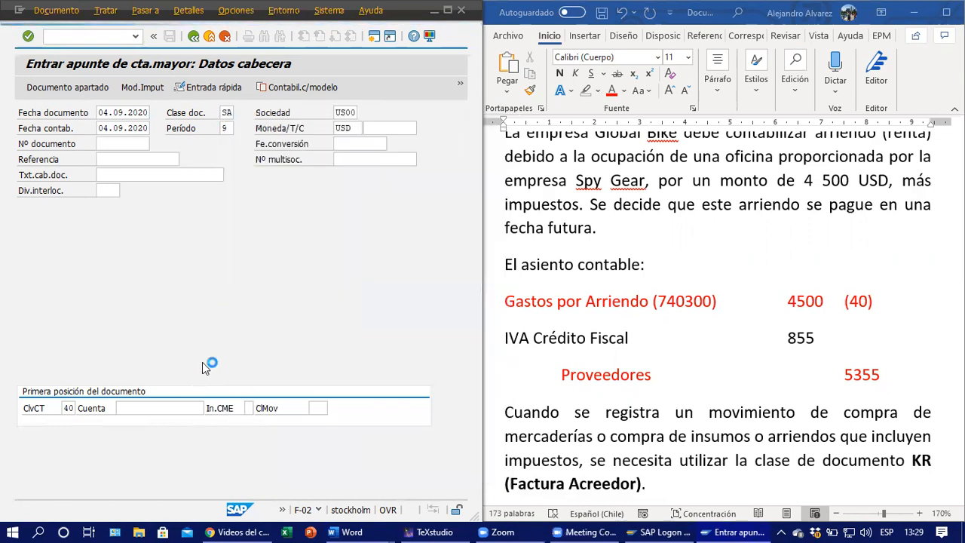
Pick posting key 40 (Contab.Debe) from the posting key list for the first document item.
click(69, 408)
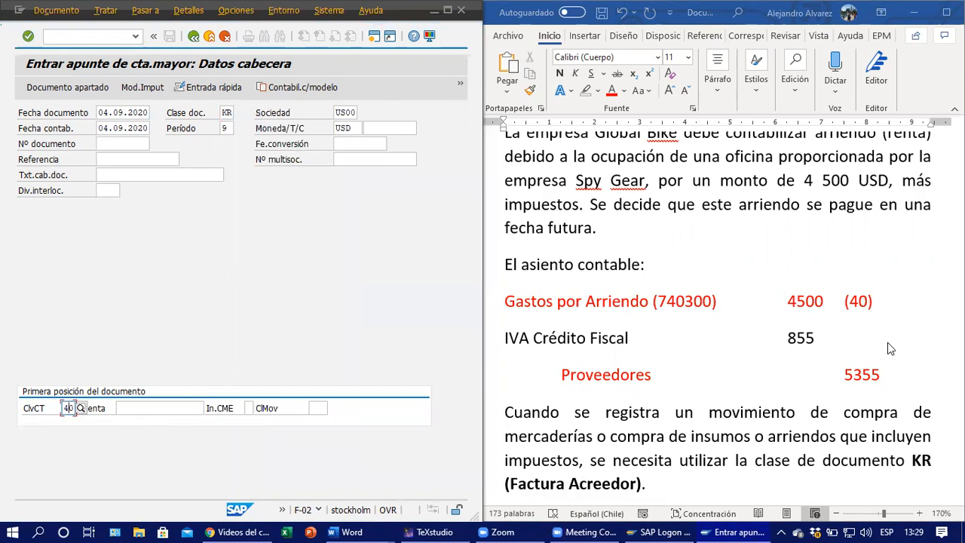
click(80, 409)
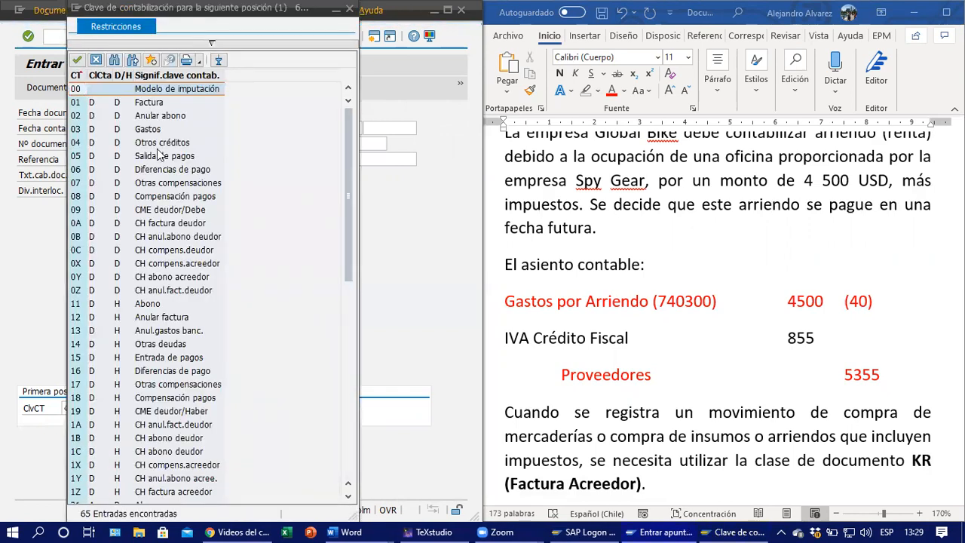
scroll(199, 329, down, 9)
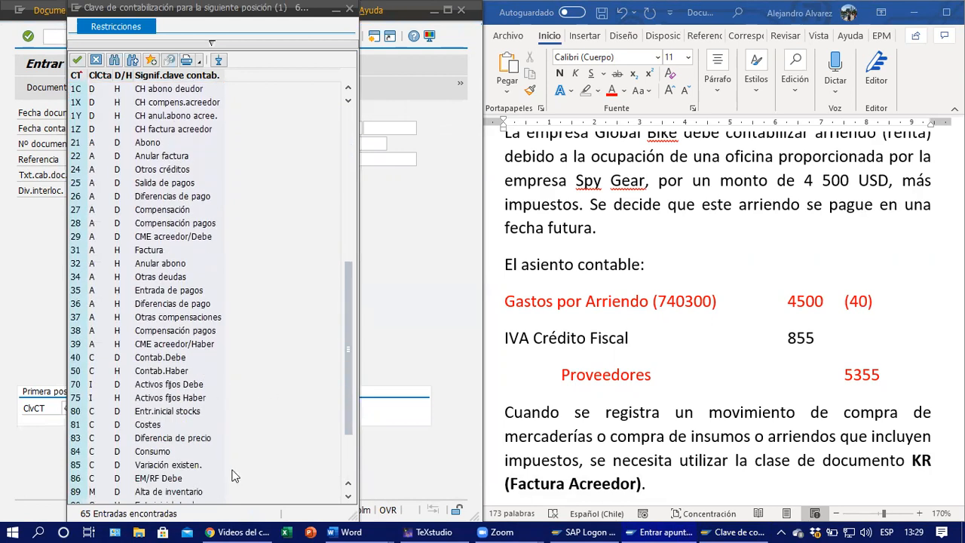
click(128, 357)
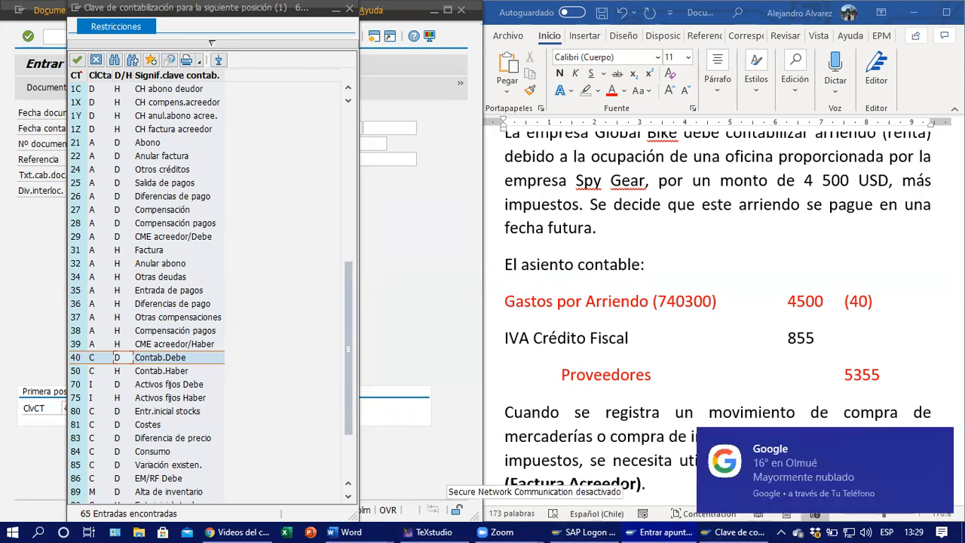
click(615, 446)
click(254, 389)
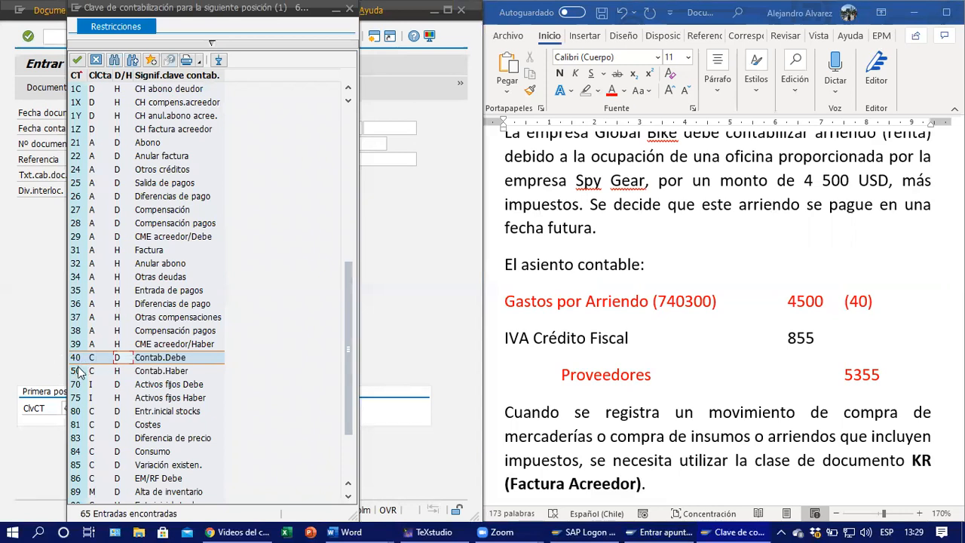
double_click(167, 364)
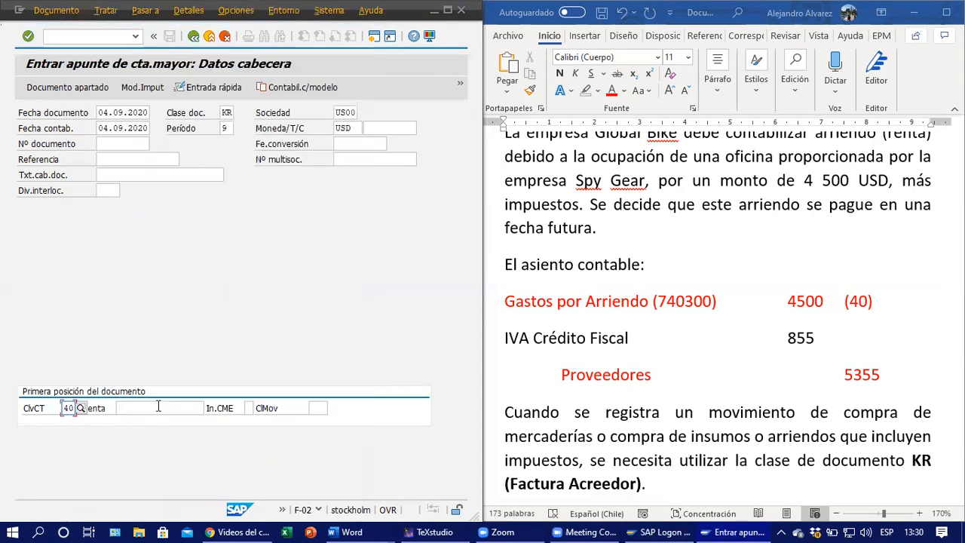
Enter account 740300 for the first item, checking it and the amount against the Gastos por Arriendo line in Word.
click(158, 406)
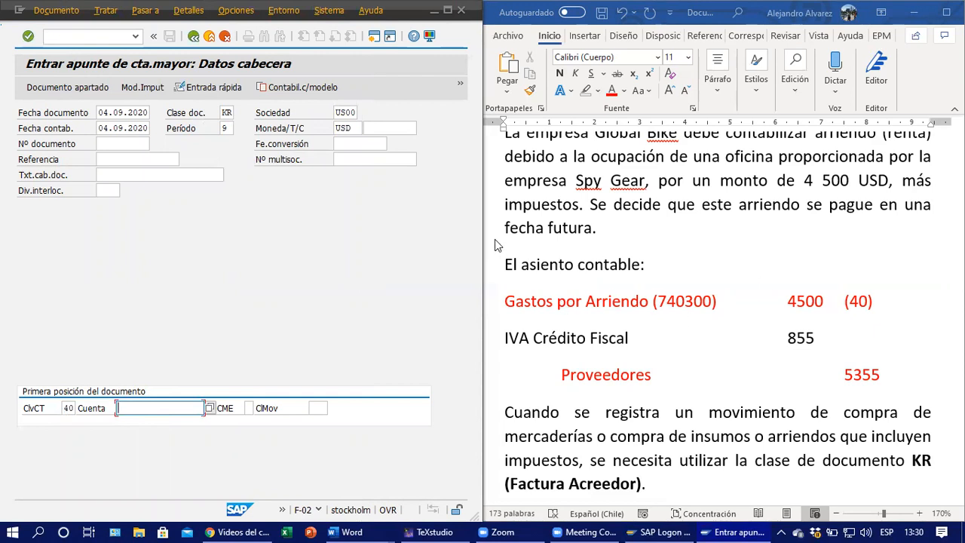
text(740300)
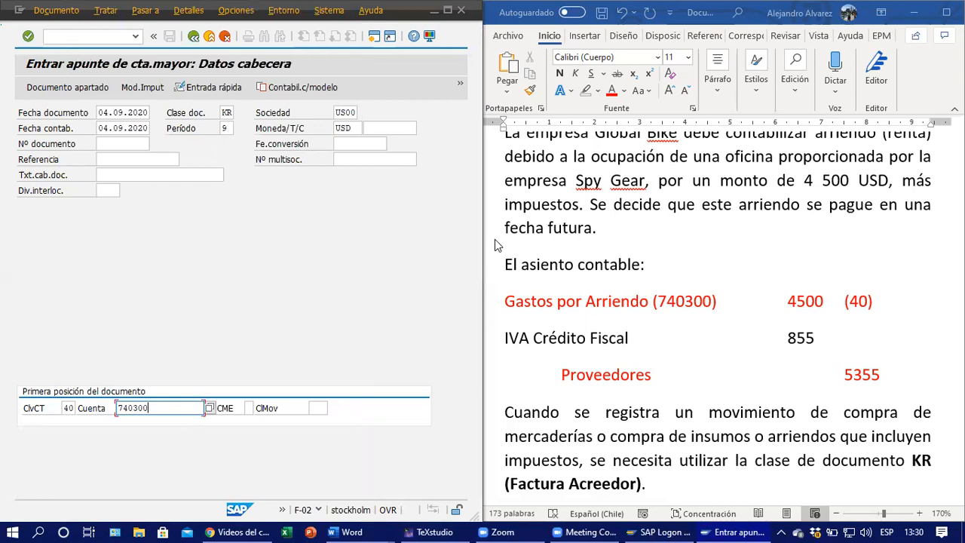
click(508, 300)
drag(621, 301, 716, 303)
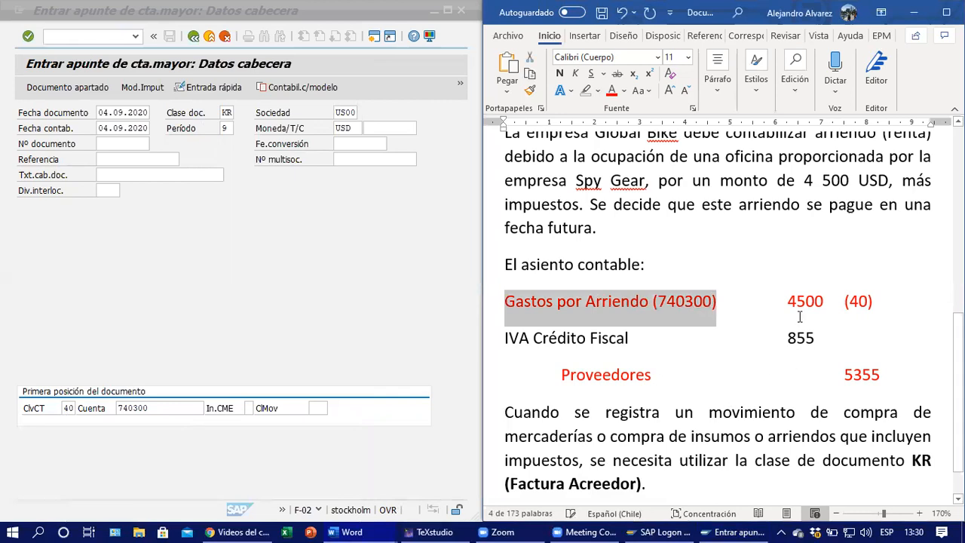
drag(787, 301, 823, 302)
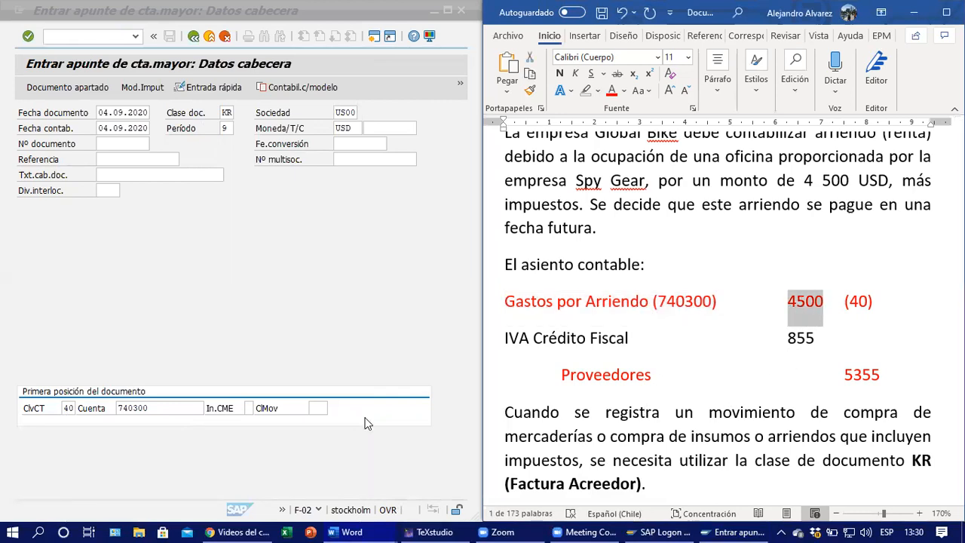
click(180, 407)
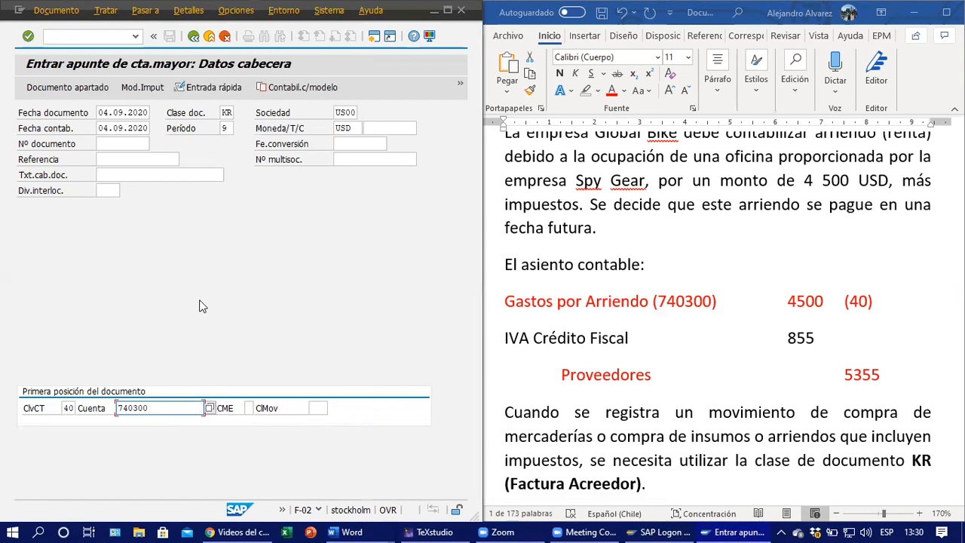
Enter "Arriendo de Oficina" as the document header text and continue to the line item for account 740300.
click(134, 177)
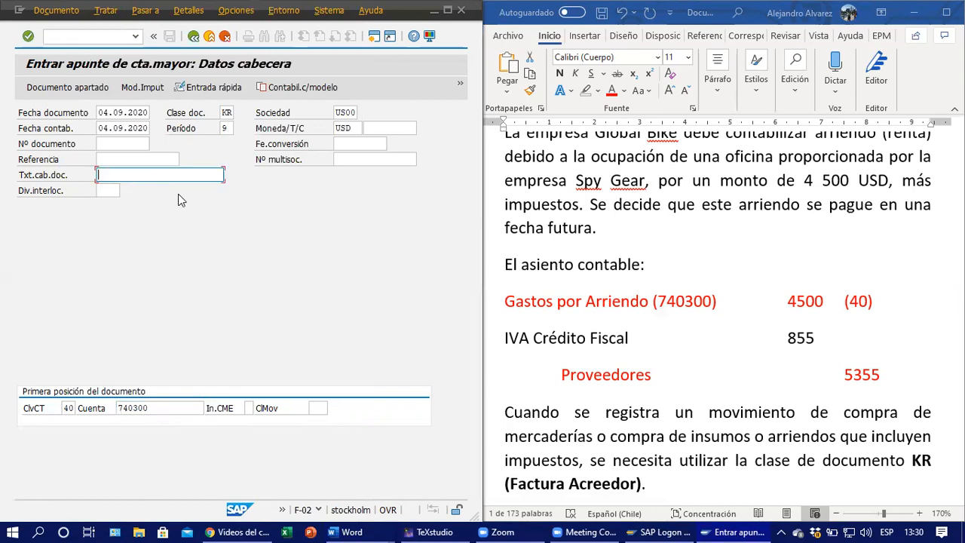
text(Arriendo de Oficina)
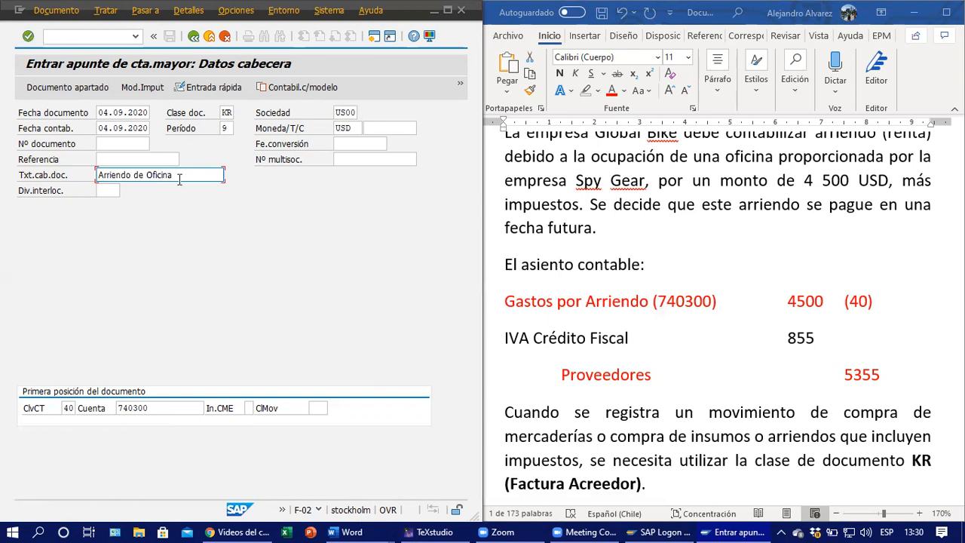
click(174, 408)
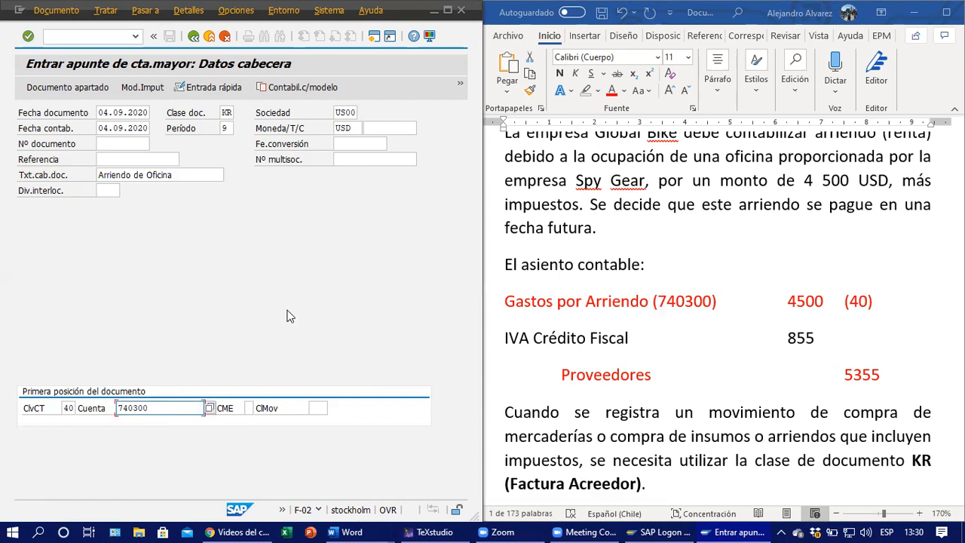
key(Return)
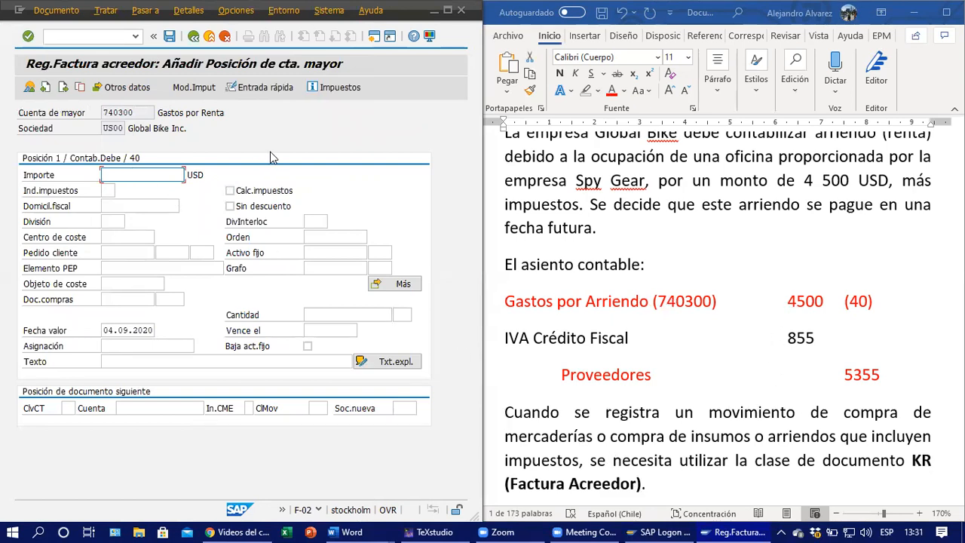
Set the amount of the rent expense item to 5355 USD.
text(4500)
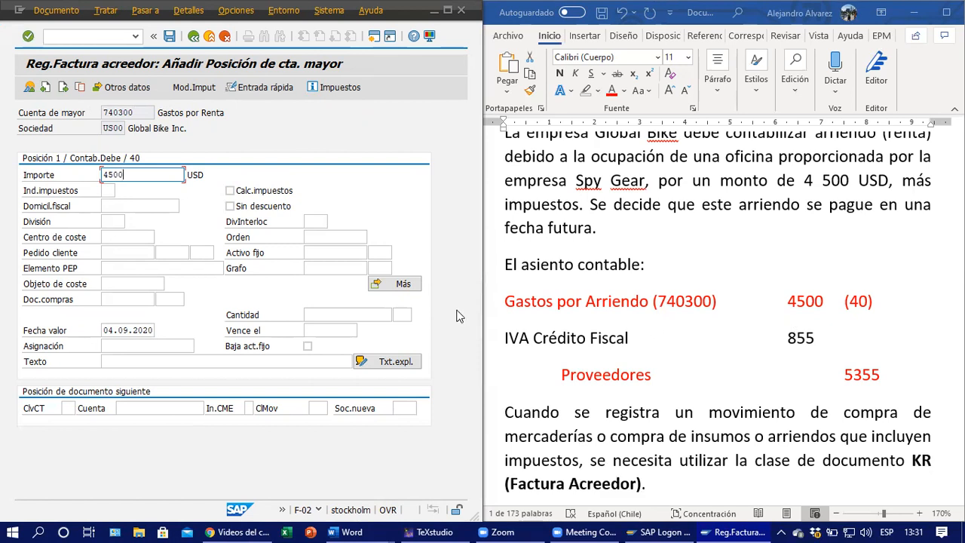
drag(149, 174, 26, 178)
text(5355)
Assign tax indicator C1 (IVA Crédito Fiscal - Input TAX) to the item and enable automatic tax calculation.
click(109, 190)
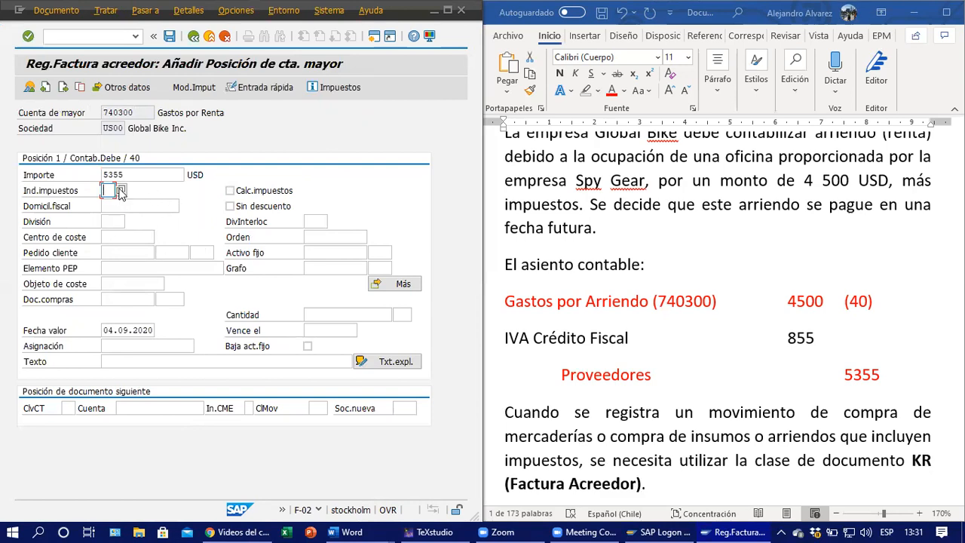
key(Return)
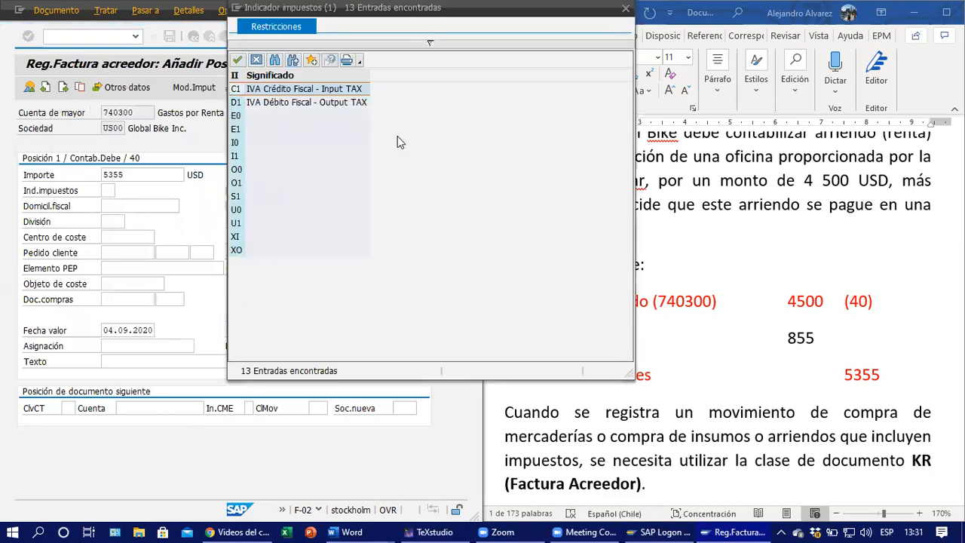
click(291, 106)
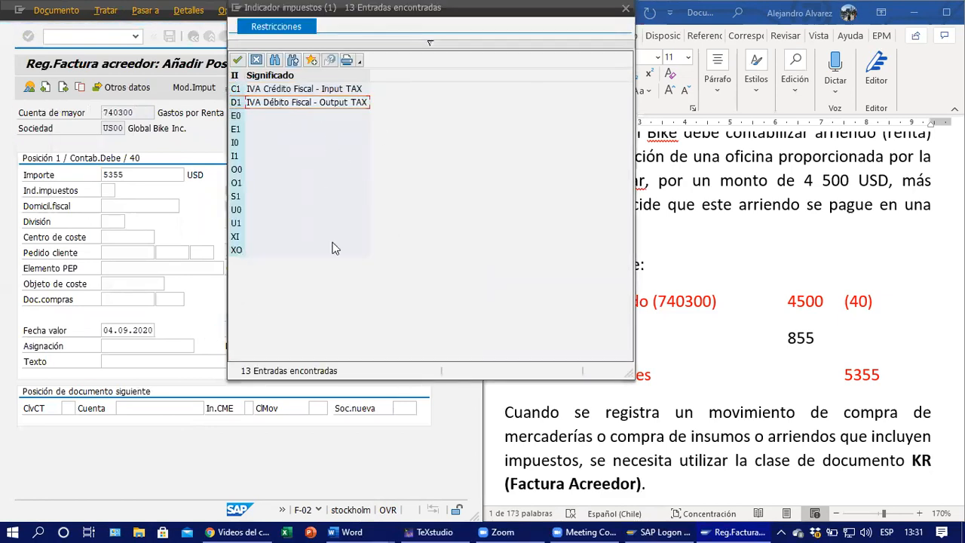
click(323, 91)
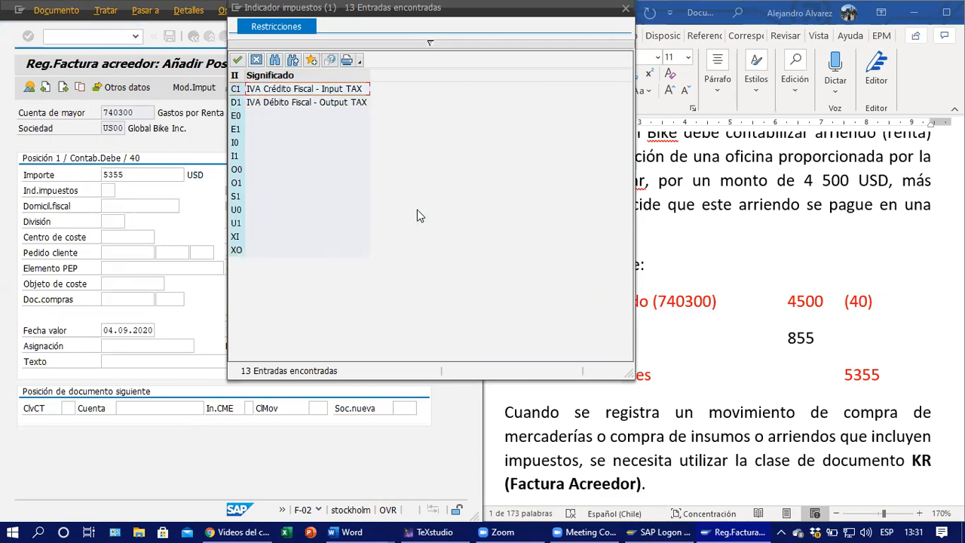
click(273, 88)
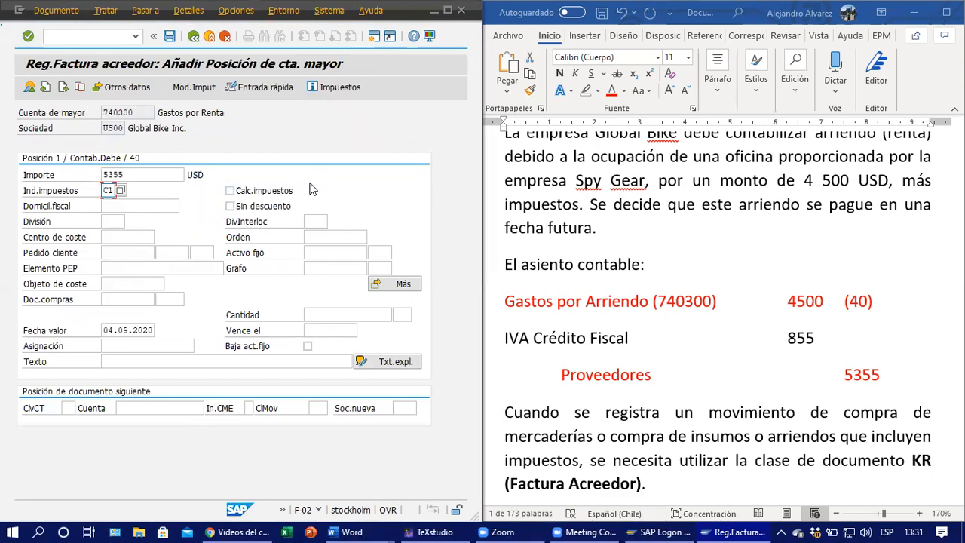
click(230, 193)
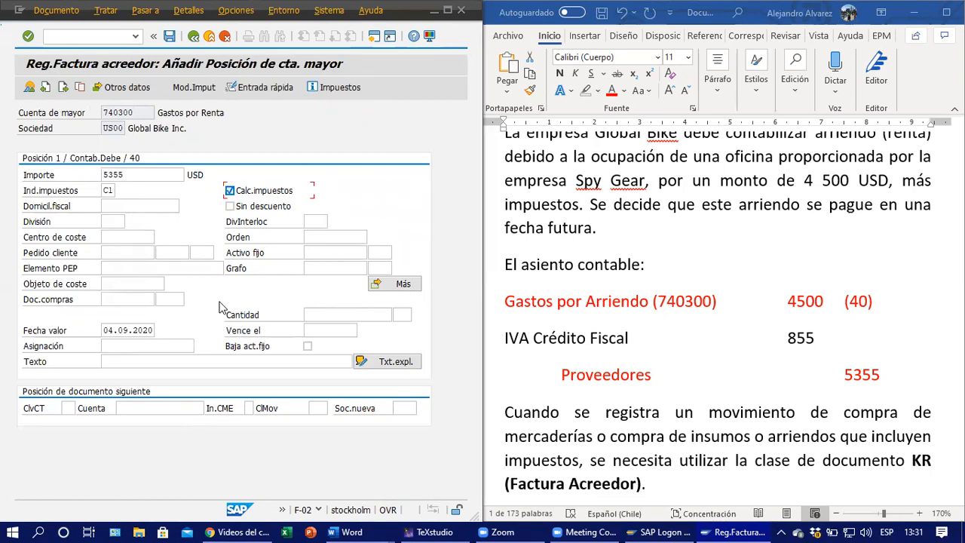
click(109, 190)
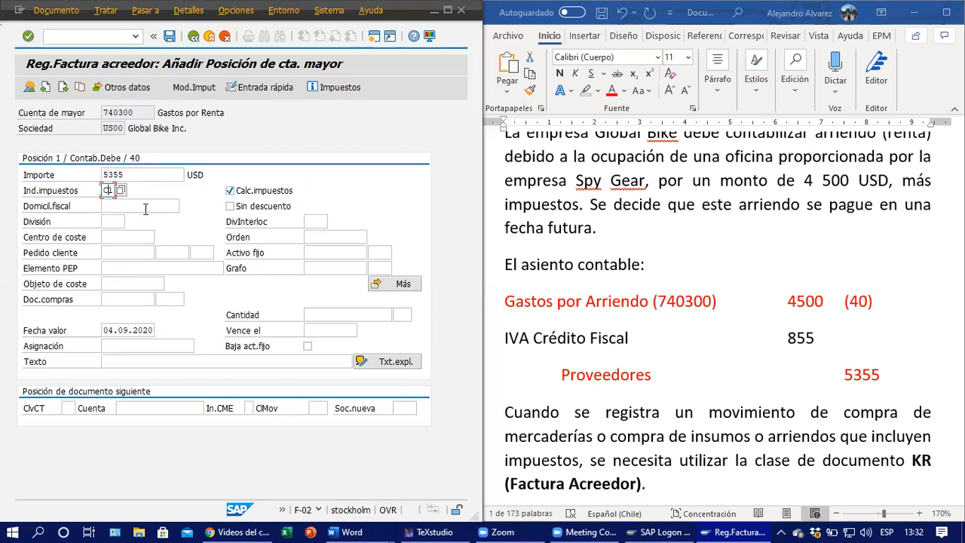
Enter 100000000 as the item's fiscal domicile (Domicil.fiscal).
click(143, 205)
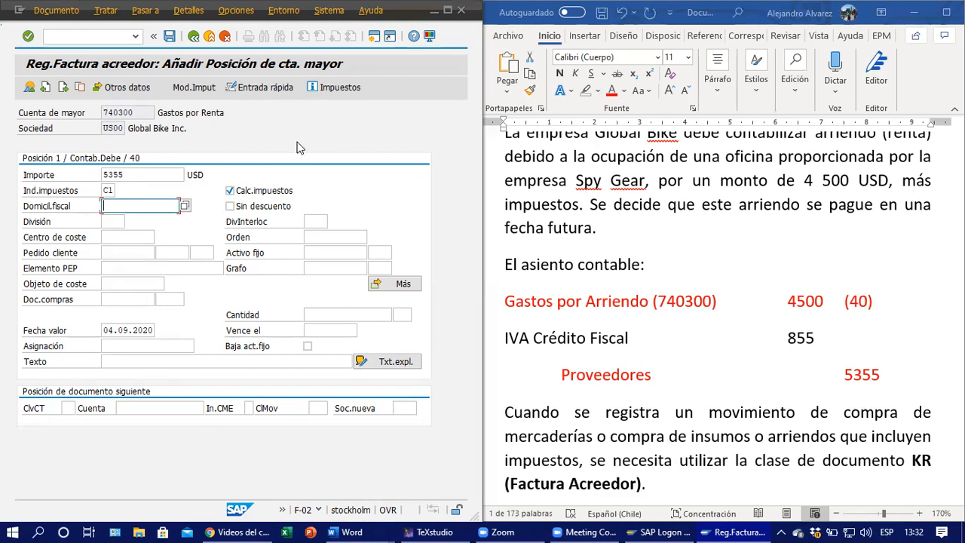
click(131, 284)
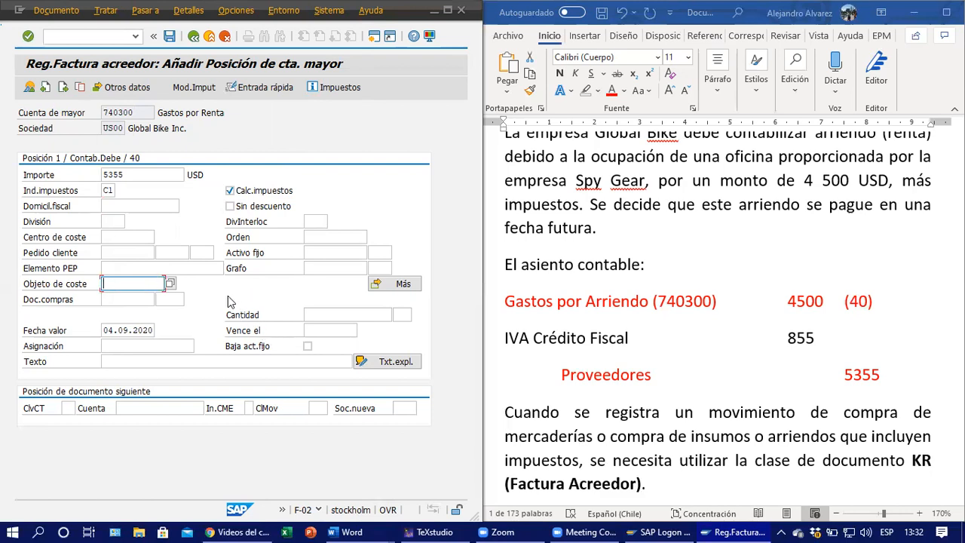
click(119, 237)
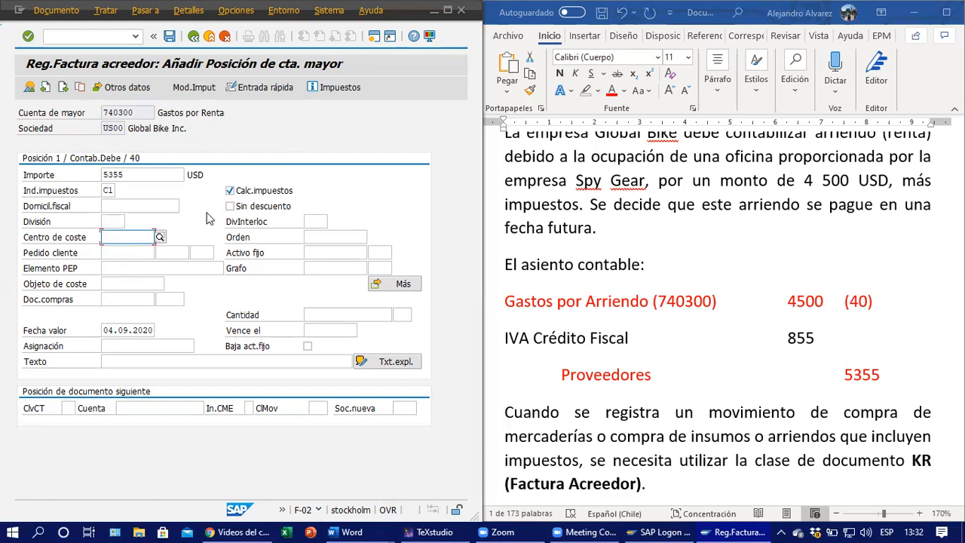
click(127, 207)
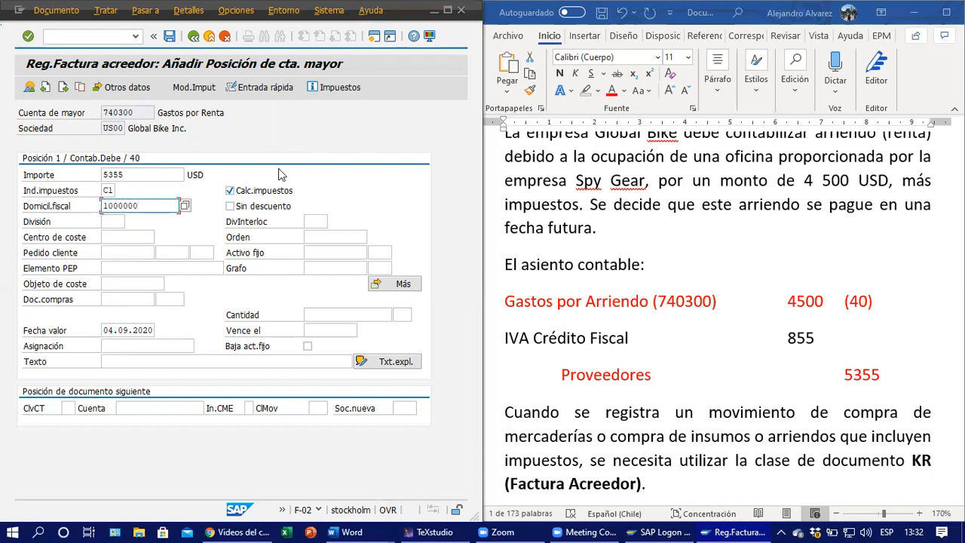
Search the cost centers of company US00 with language key EN and close the hit list.
click(131, 236)
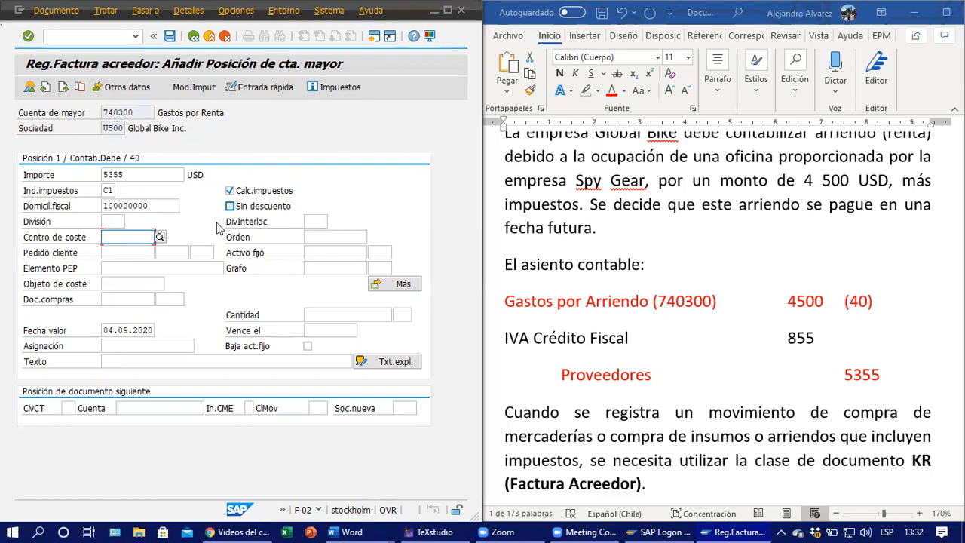
click(160, 238)
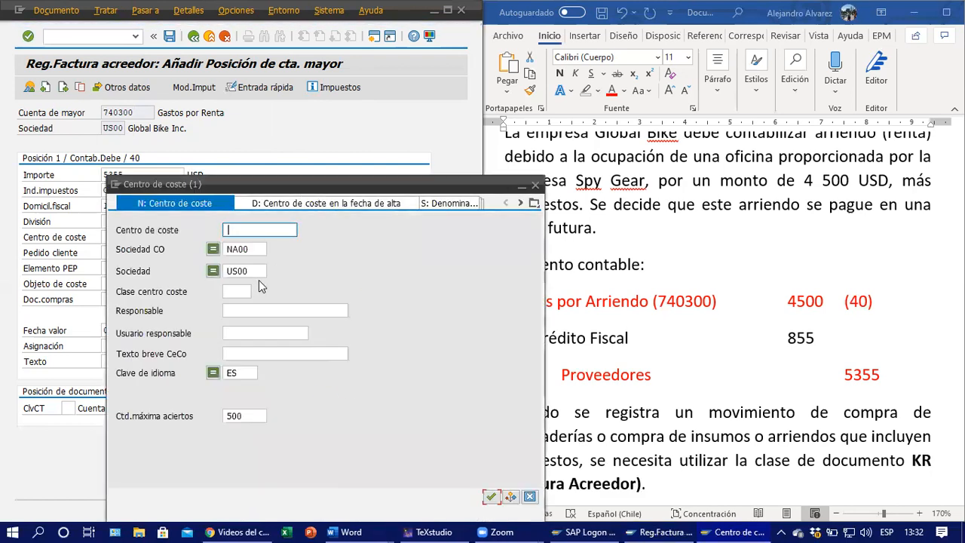
double_click(235, 372)
text(EN)
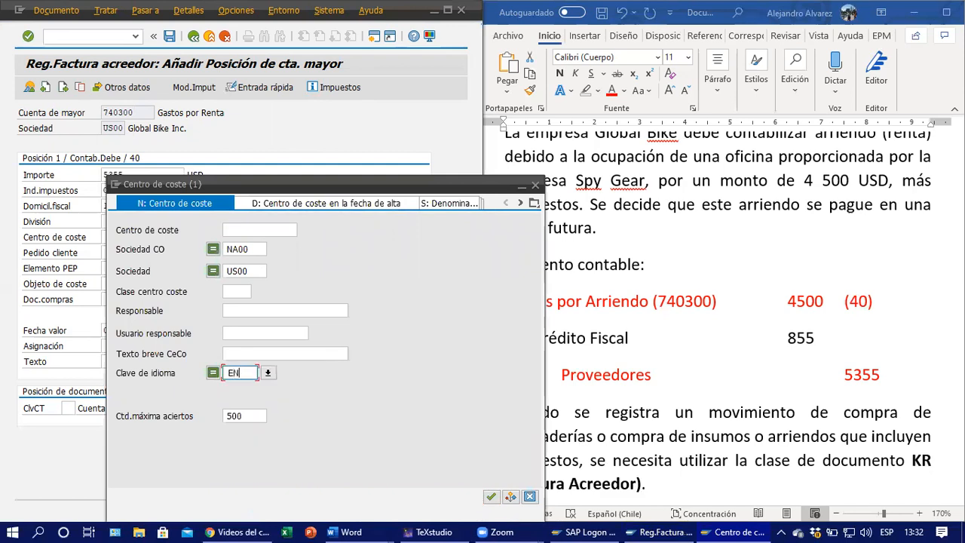
click(490, 496)
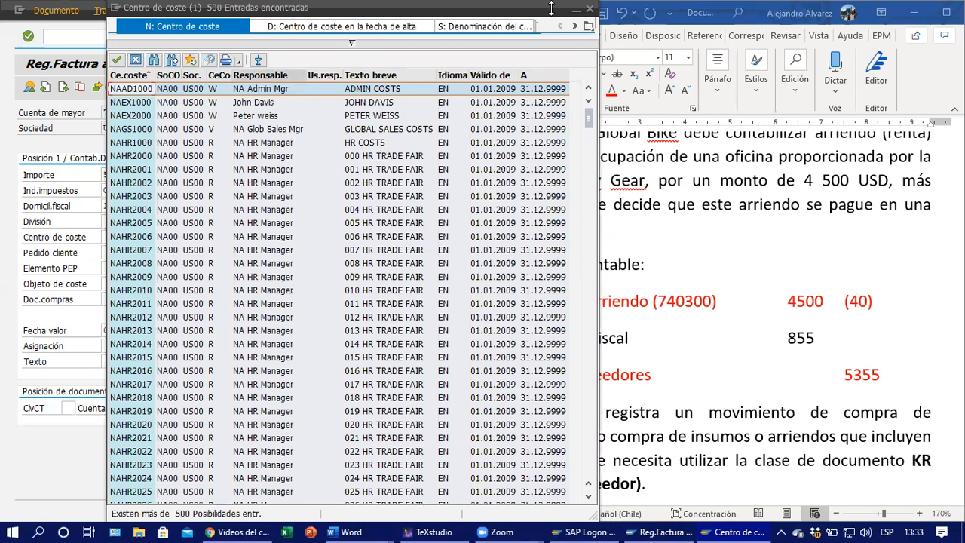
click(590, 11)
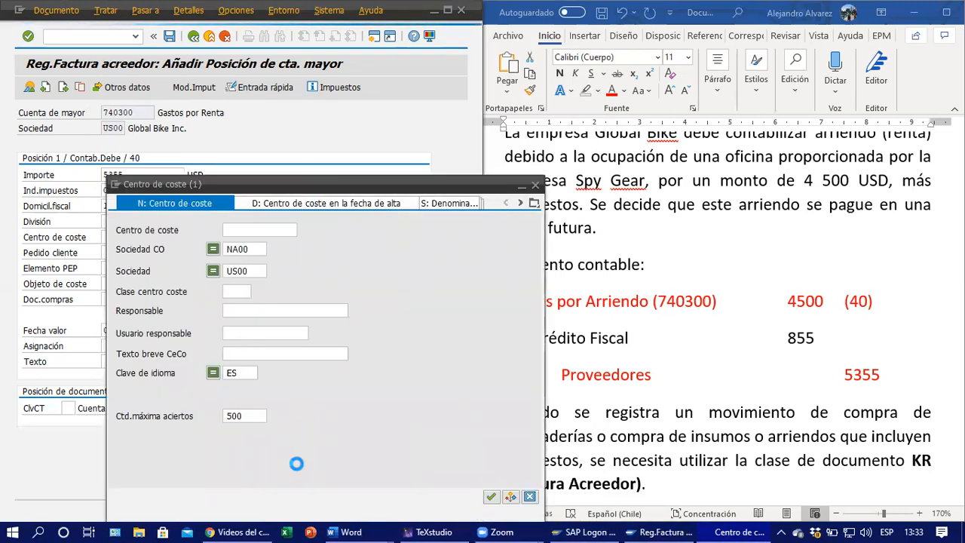
Search the cost centers of company US00 with language key EN and a maximum of 1200 hits.
text(1200)
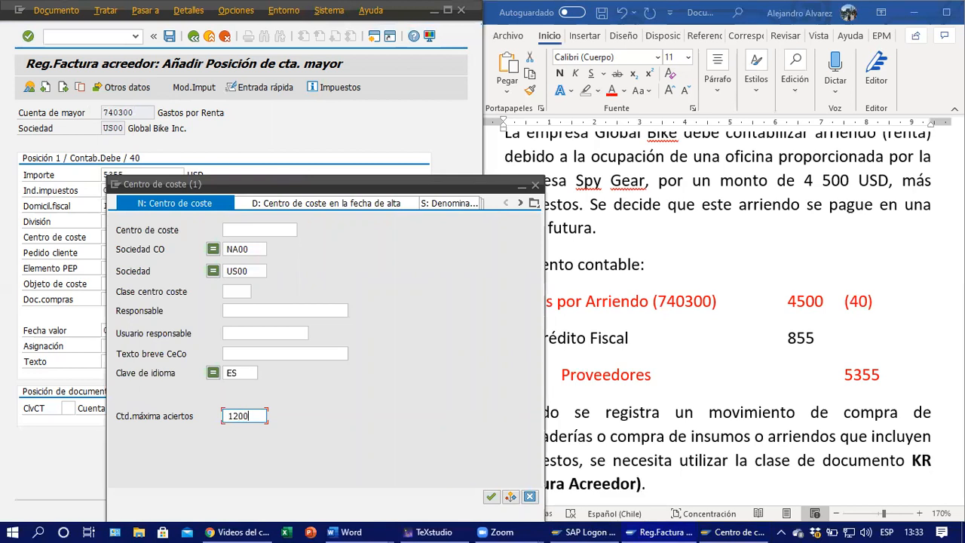
click(248, 373)
key(BackSpace)
text(N)
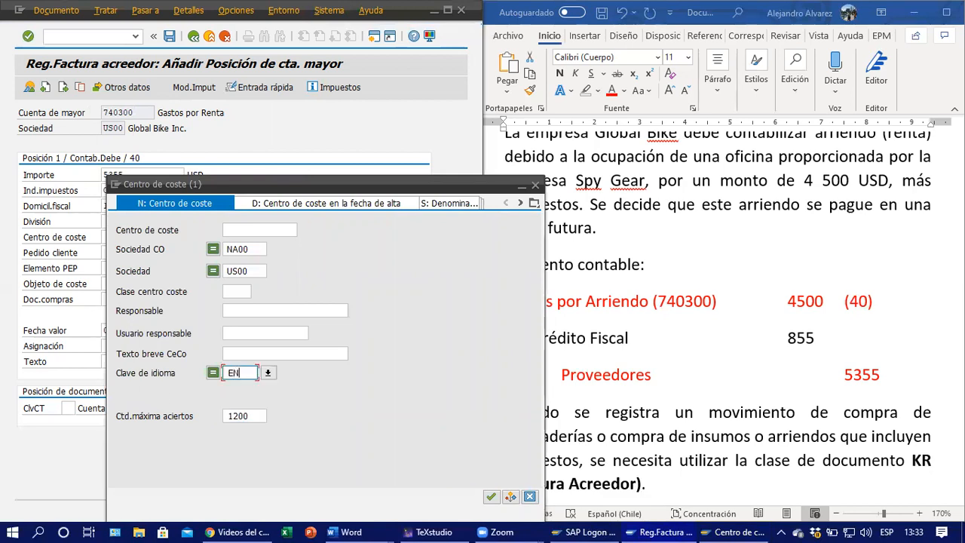
click(491, 496)
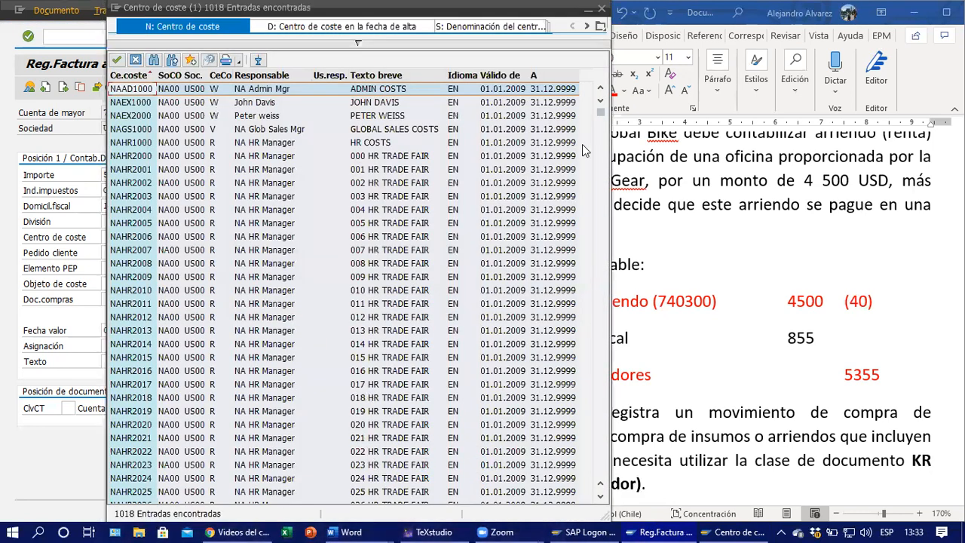
Assign cost center NAPR2000 (LOSS) to the rent expense item.
drag(600, 113, 601, 470)
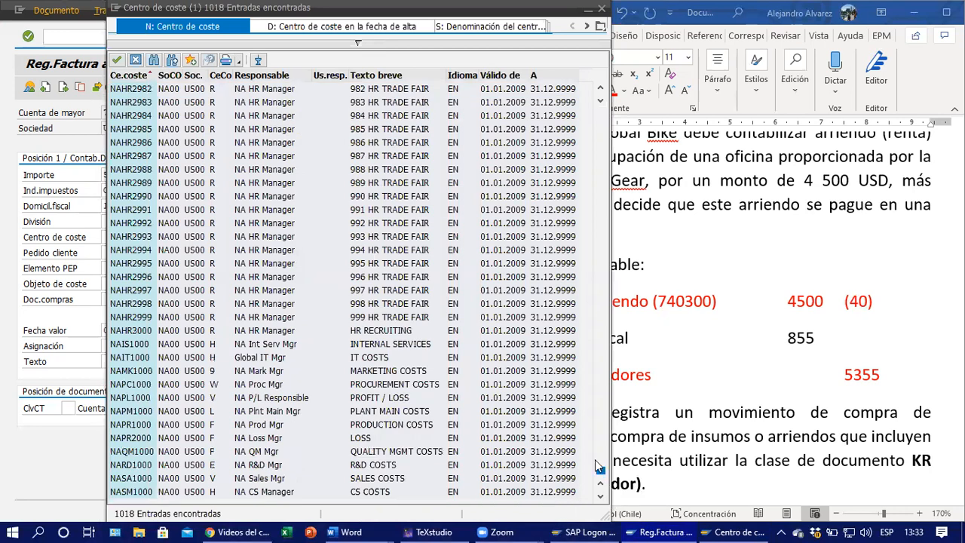
click(277, 438)
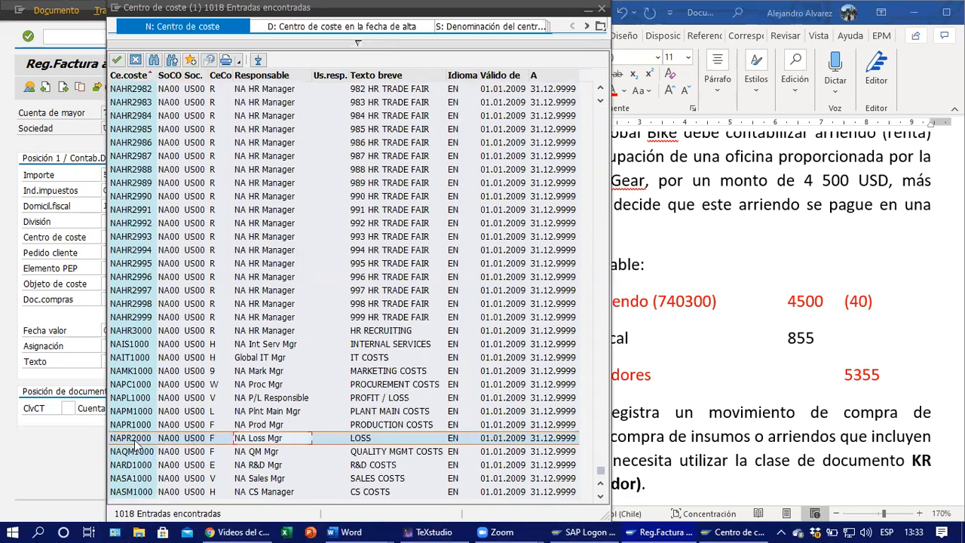
double_click(285, 438)
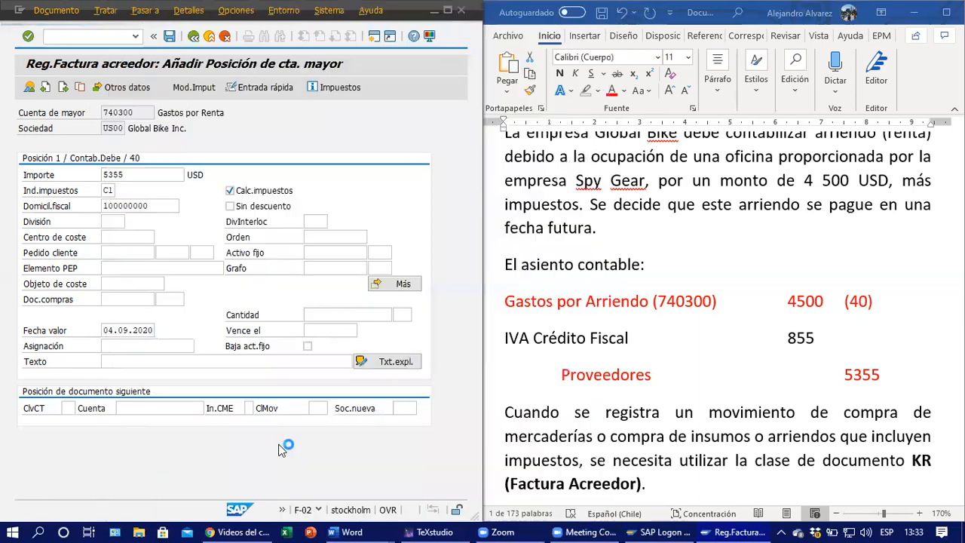
click(153, 205)
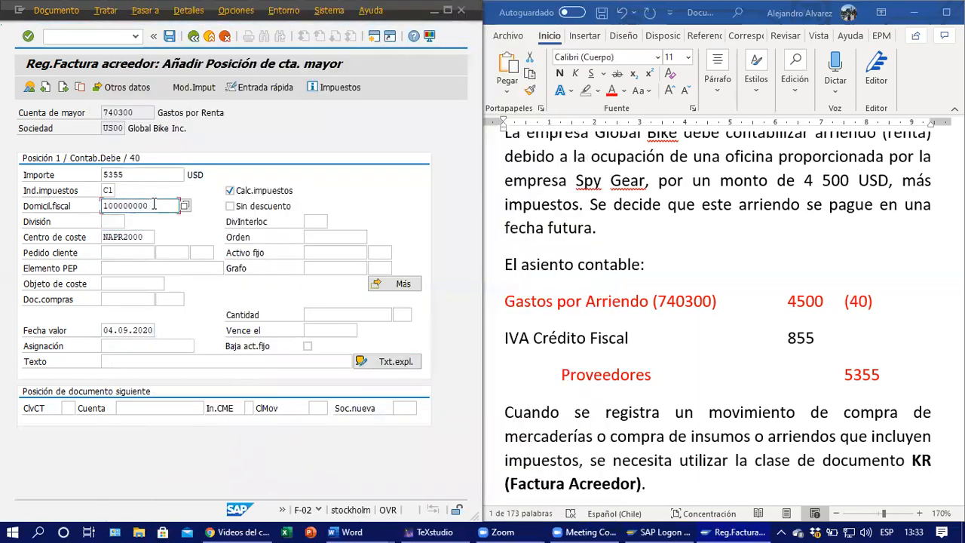
click(147, 236)
click(156, 209)
click(147, 236)
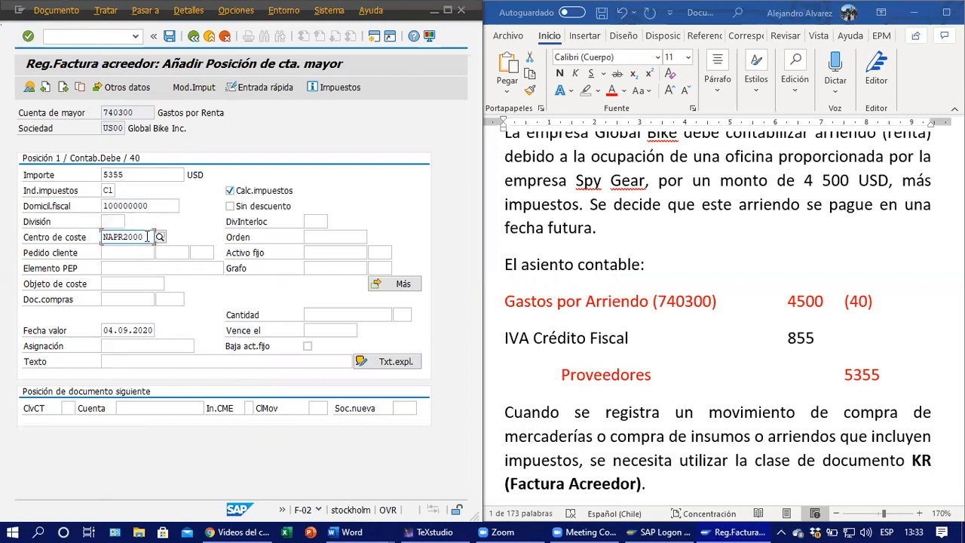
click(154, 206)
click(144, 236)
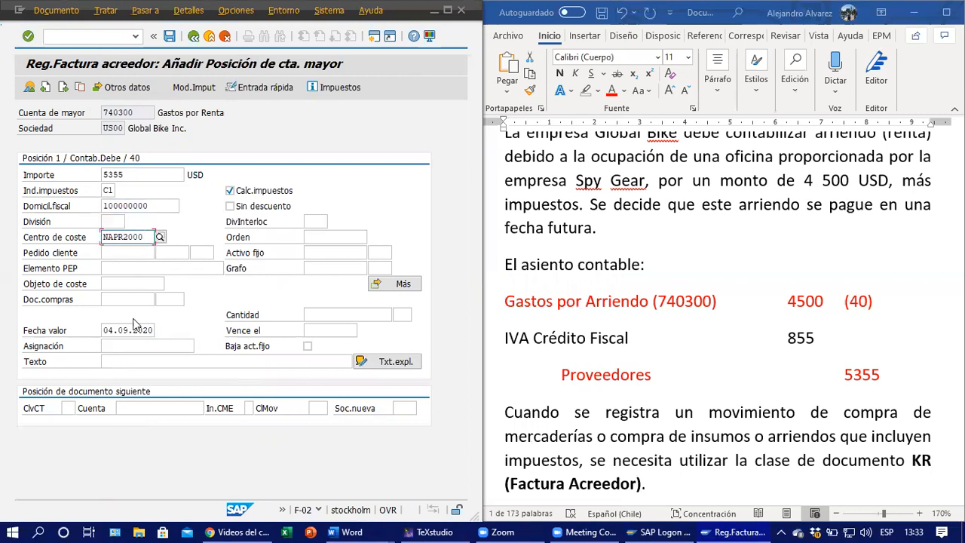
Enter "Arriendo por una Oficina ubicada en Santiago" as the item text of the rent expense.
click(134, 361)
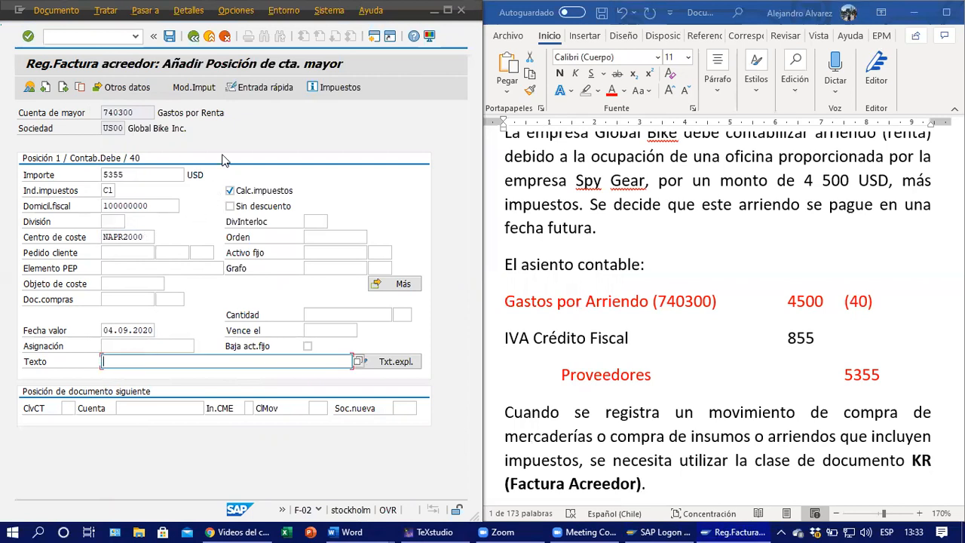
text(Arriendo por una Oficina)
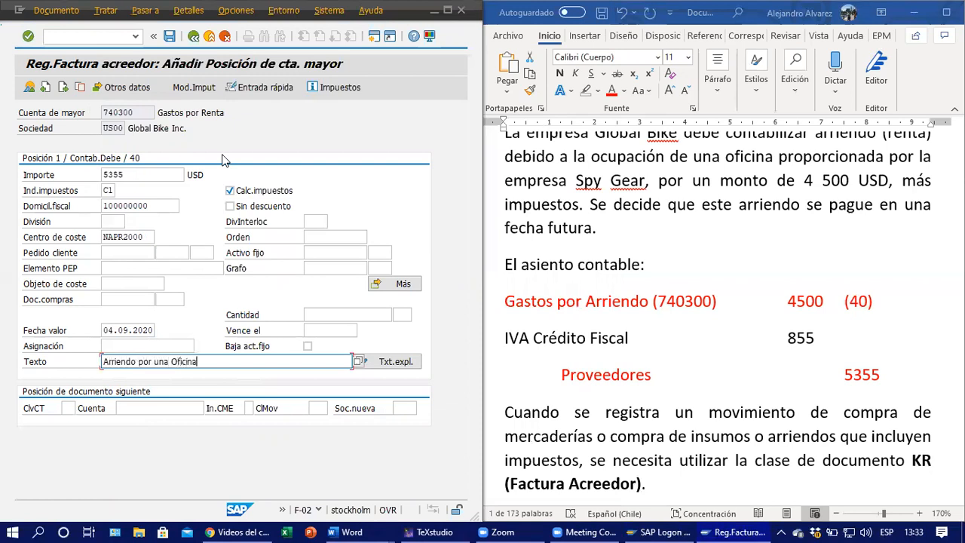
text(cada en Santiago)
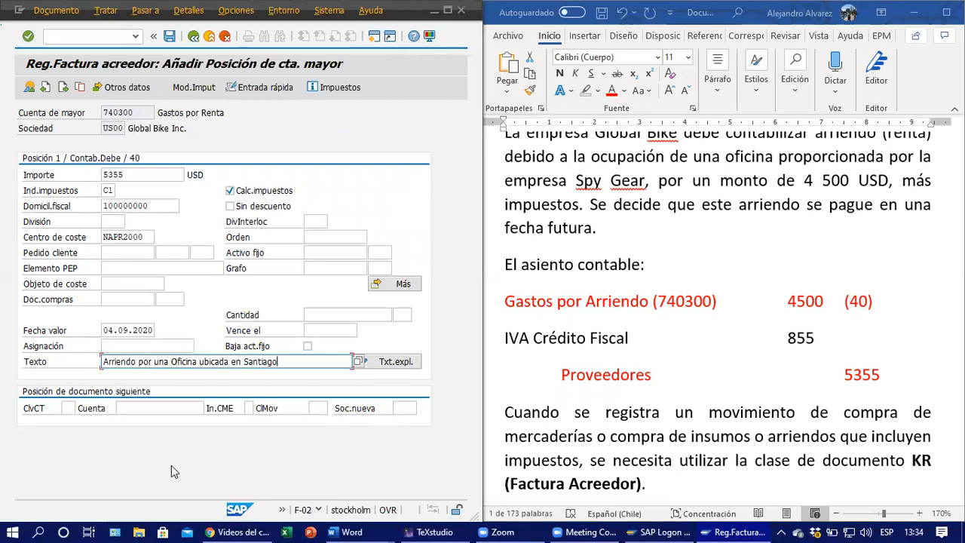
In the Word document, add (300000) after Proveedores and an opening parenthesis after its amount 5355.
click(602, 372)
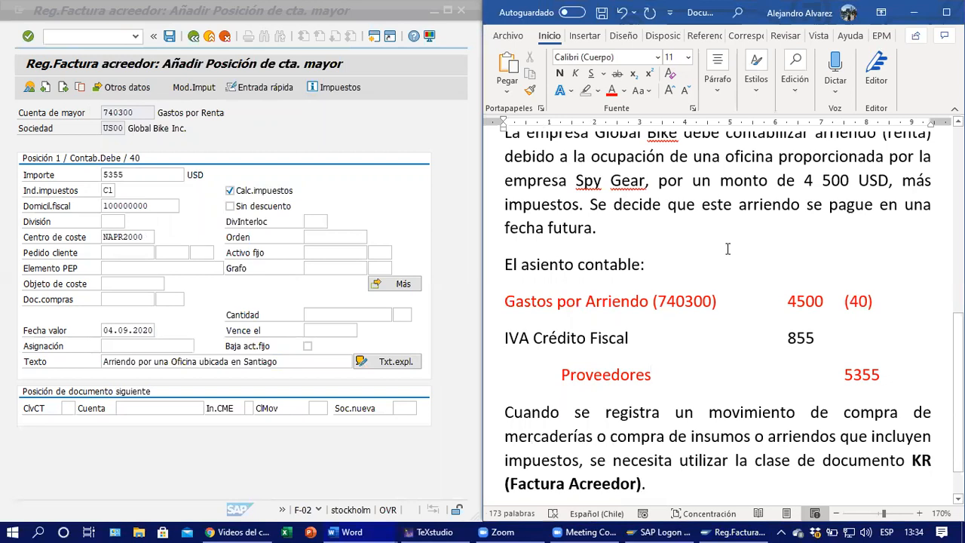
text((30)
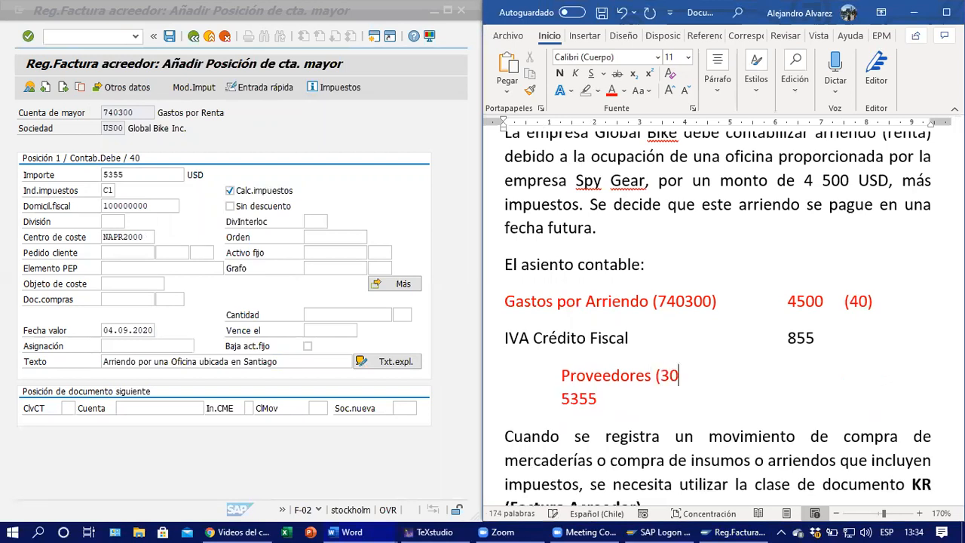
text(0000) 5355)
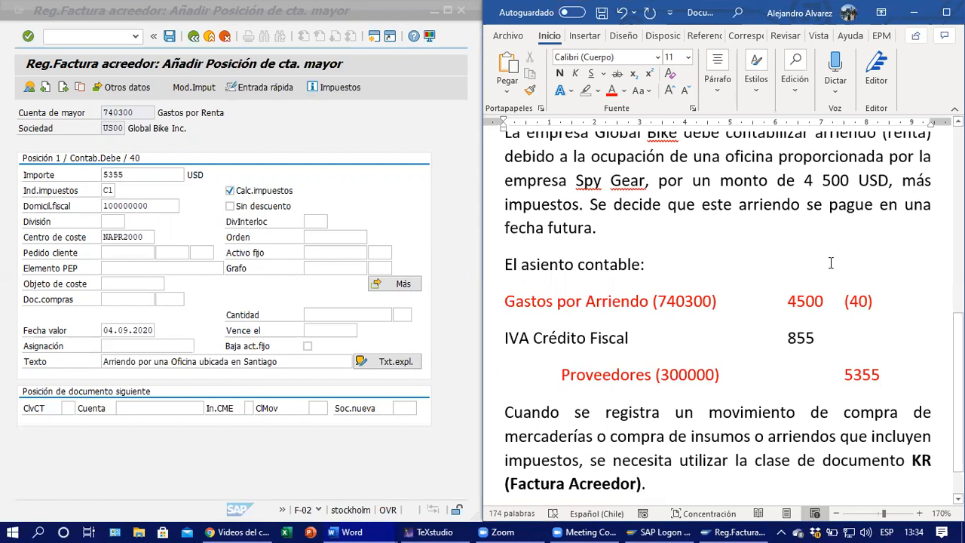
text(()
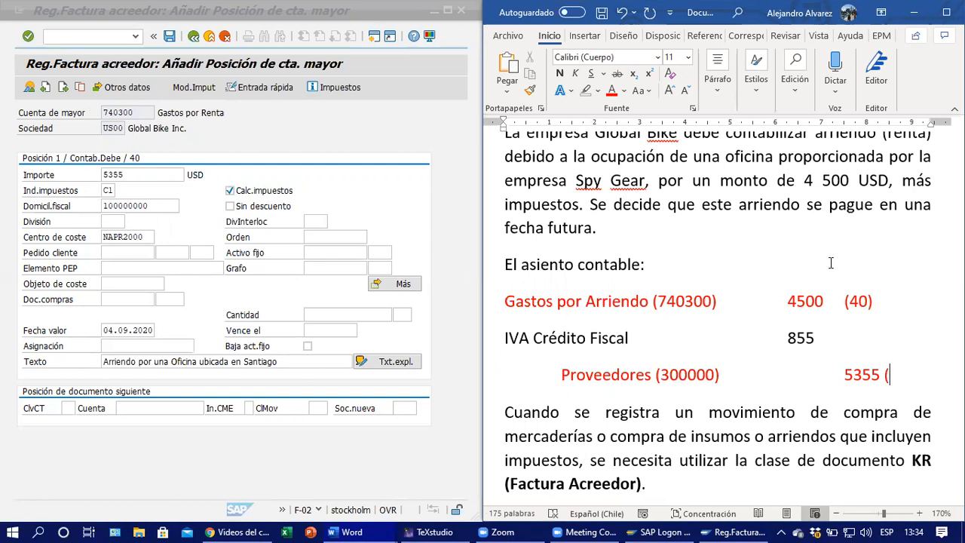
Replace the account number in parentheses after Proveedores with the vendor name Spy Gear.
click(660, 374)
key(End)
key(shift+End)
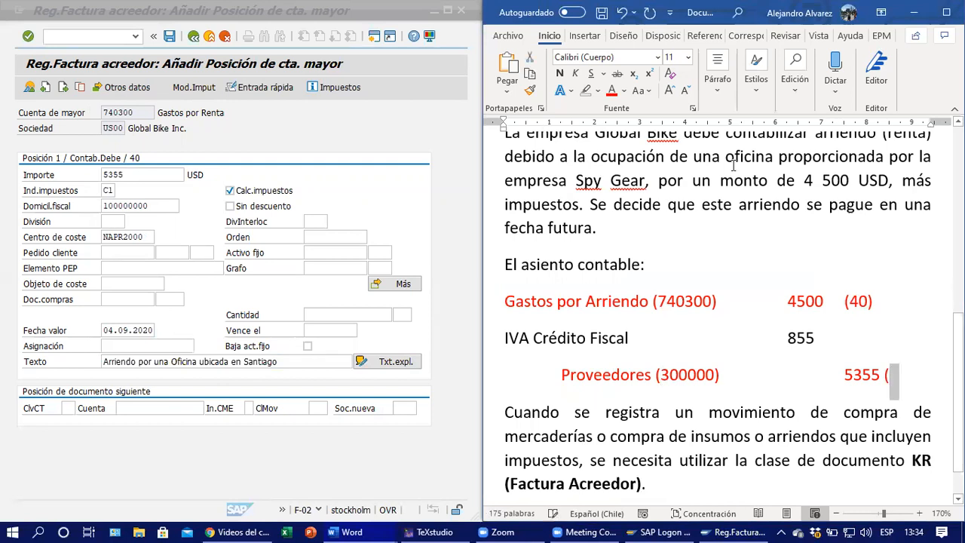
click(661, 375)
key(shift+Right)
key(shift+Right)
key(shift+Right)
key(shift+Right)
key(shift+Right)
key(shift+Right)
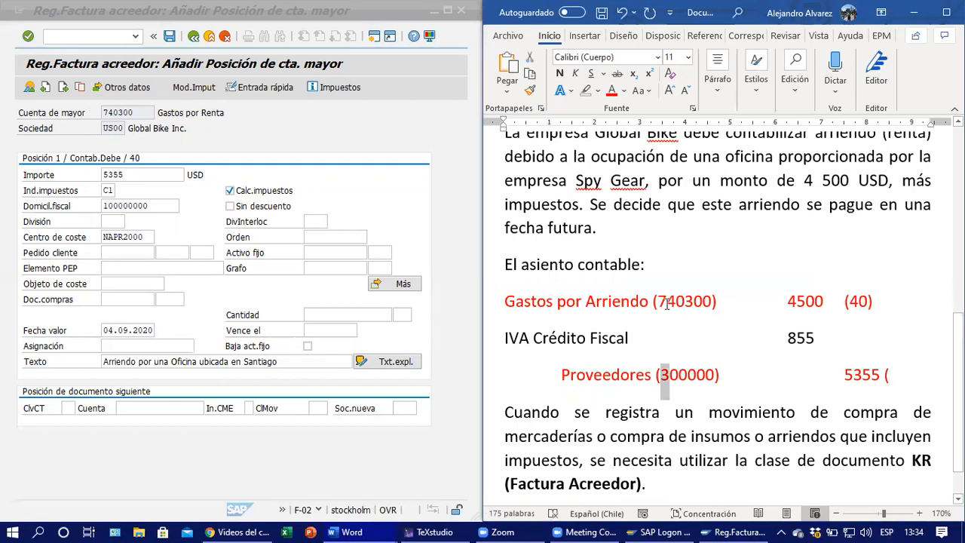
text(Spy Gear)
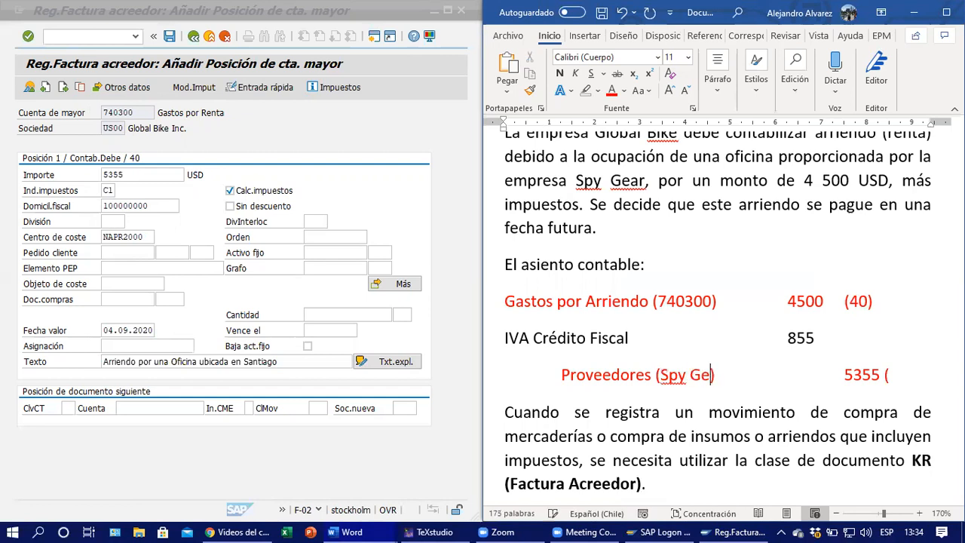
key(End)
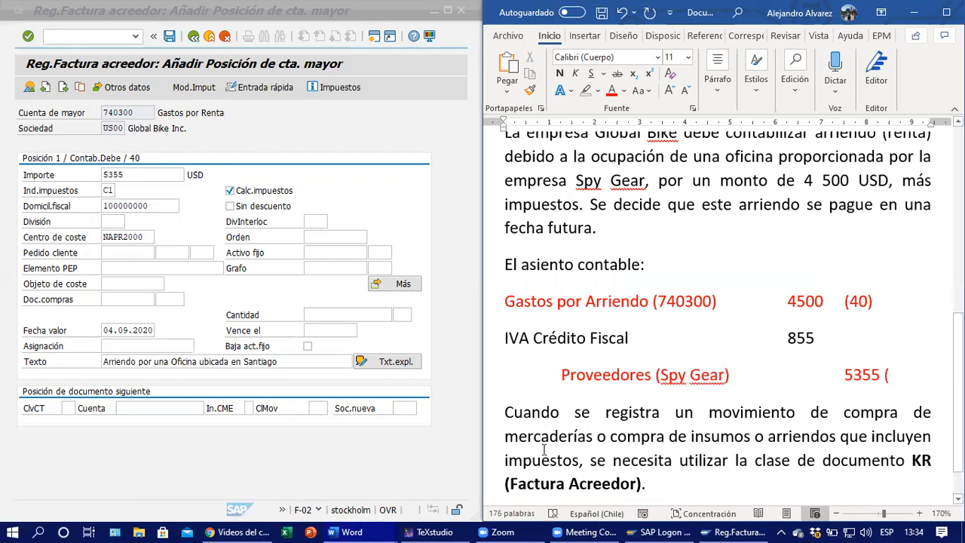
In SAP, examine the posting keys available for the next item, comparing the Factura entries by account class and debit/credit side.
click(67, 408)
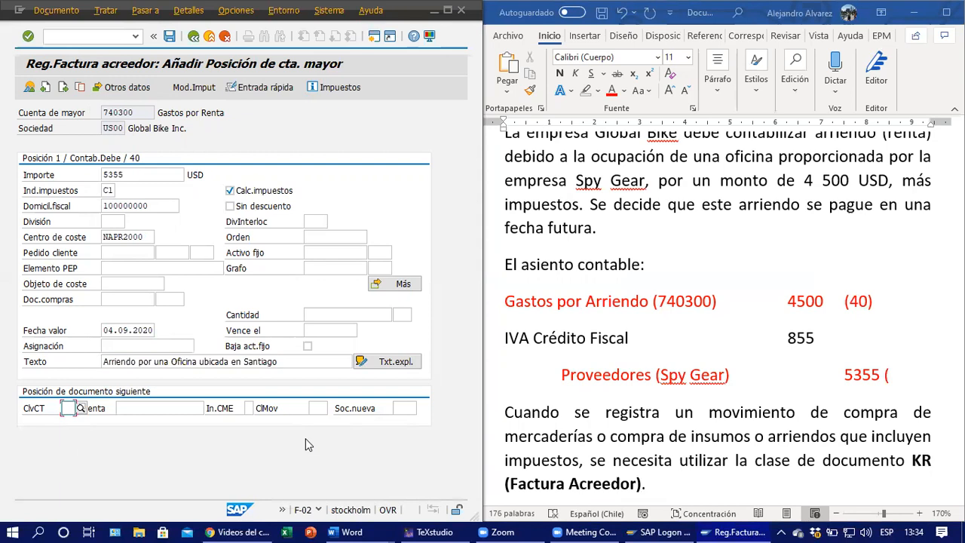
click(80, 407)
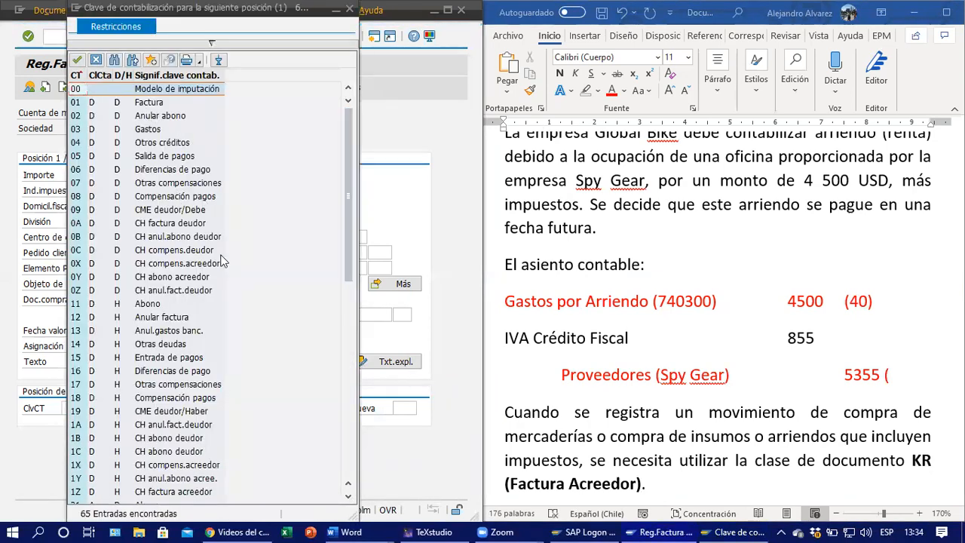
click(167, 105)
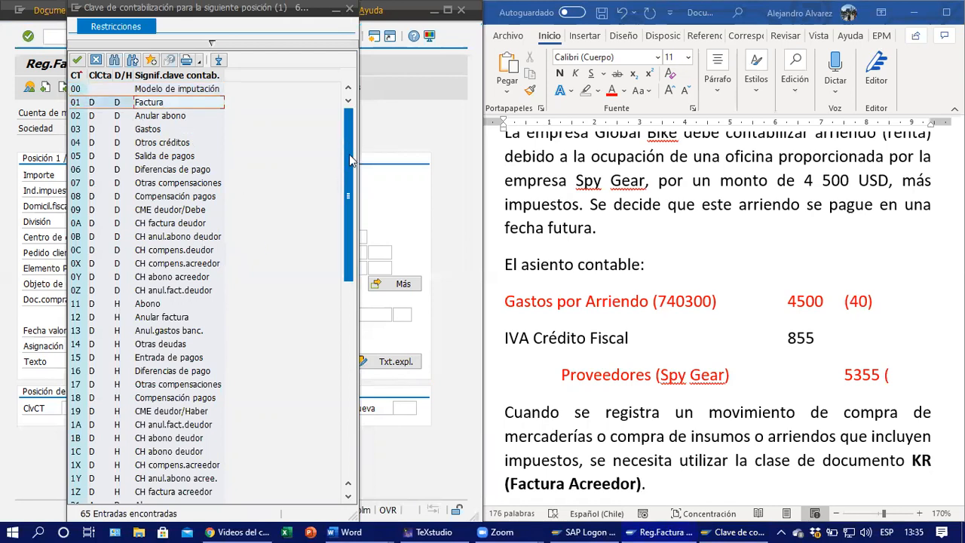
drag(349, 162, 352, 214)
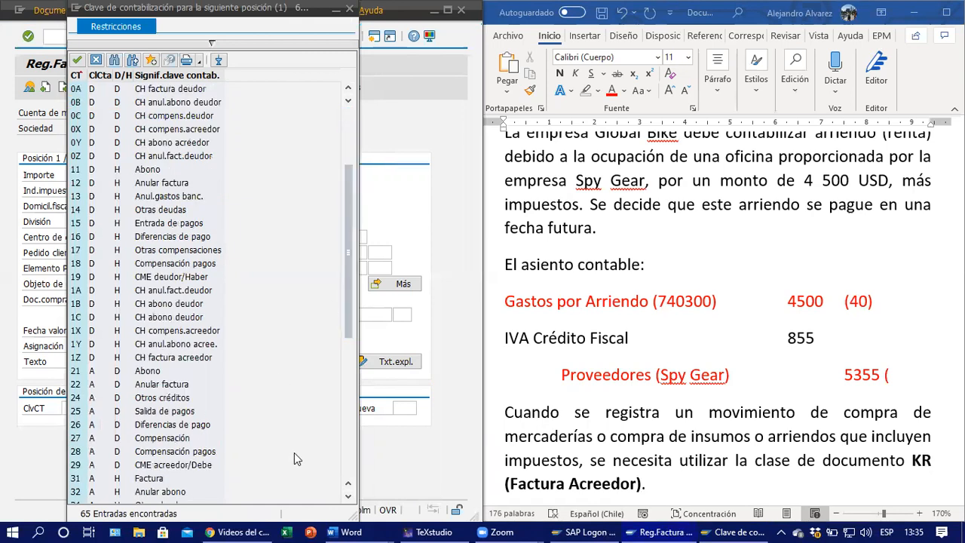
click(194, 487)
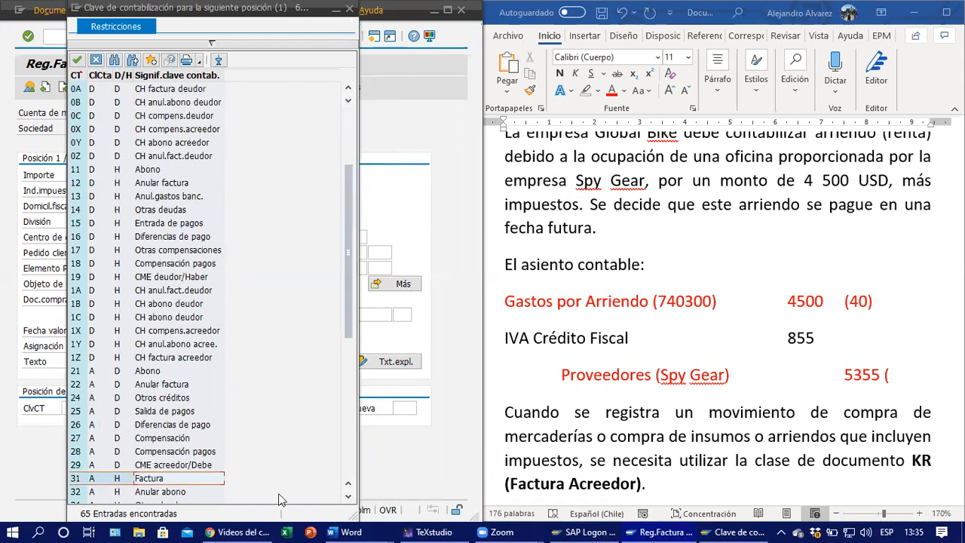
click(348, 497)
scroll(348, 497, down, 4)
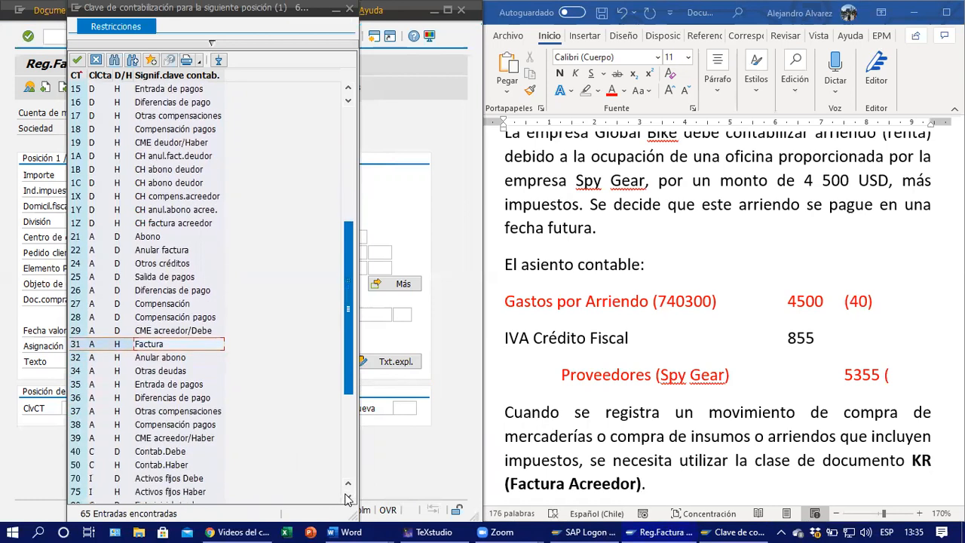
scroll(346, 499, down, 3)
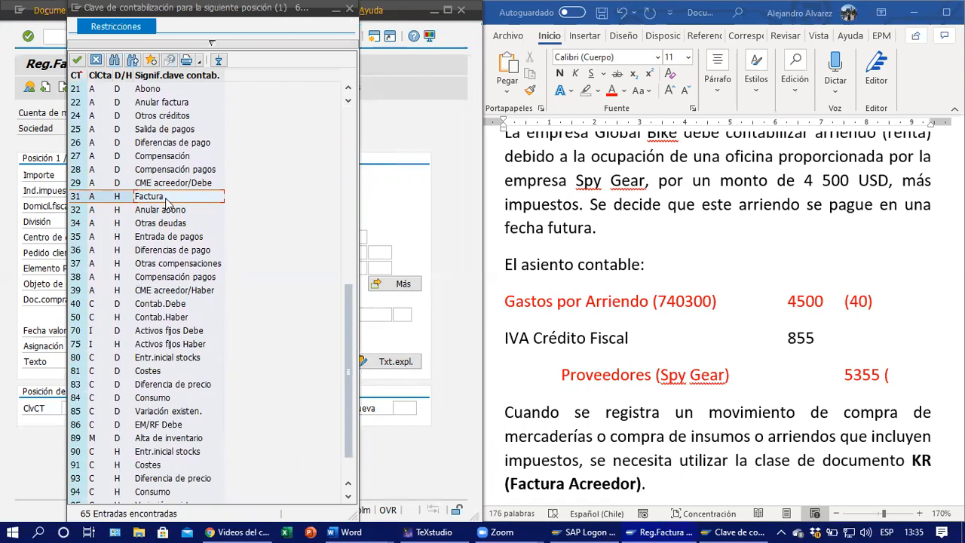
click(95, 199)
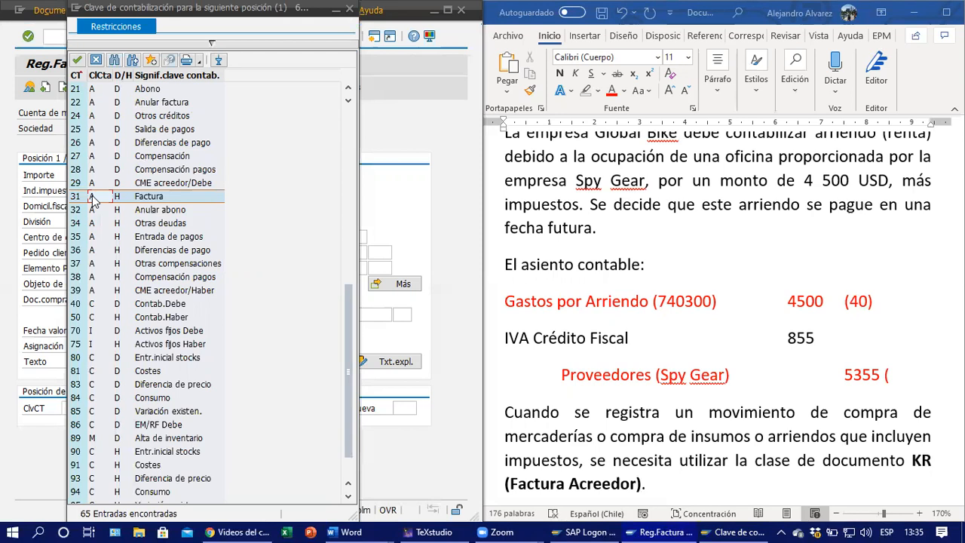
click(121, 196)
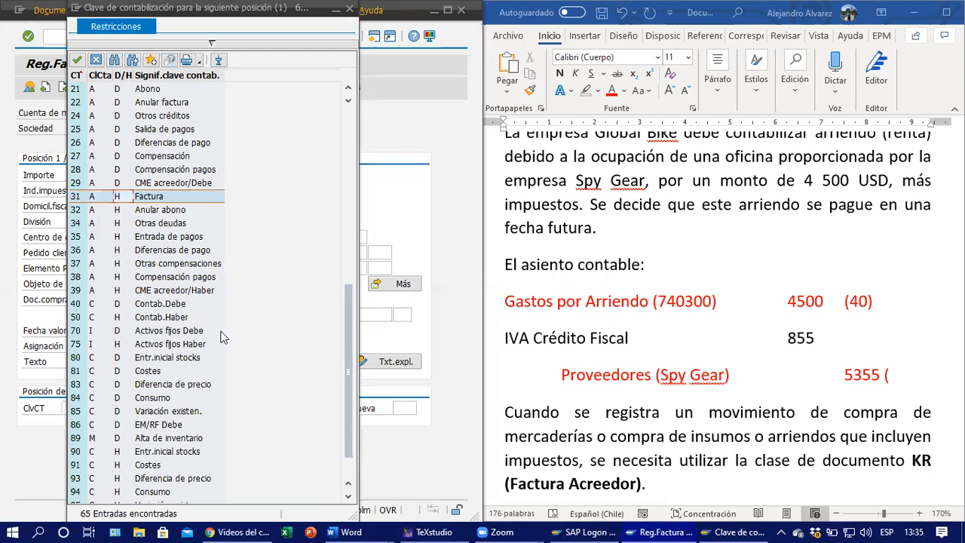
In Word, complete the posting key after the Proveedores amount as (01).
click(901, 377)
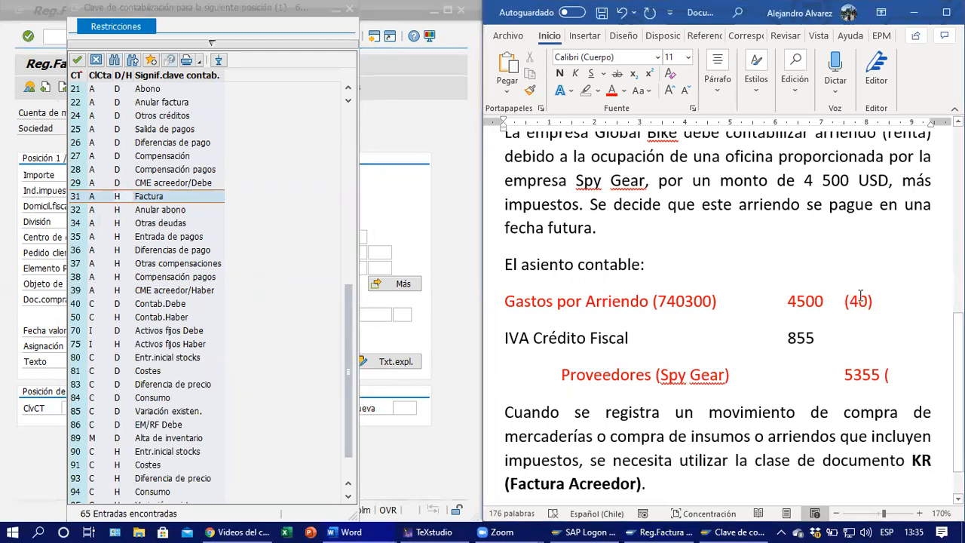
text(01))
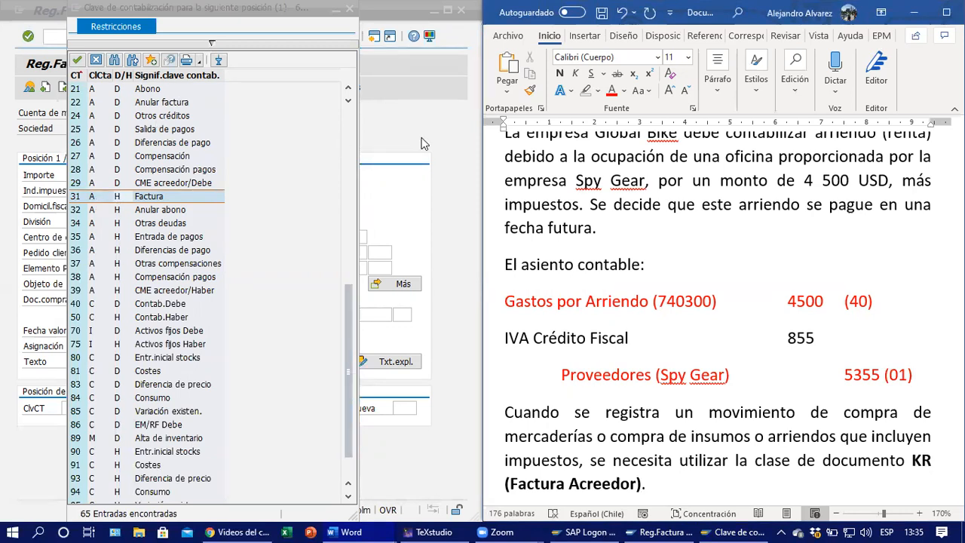
Close the SAP posting key list and set the next item's posting key to 31.
click(349, 10)
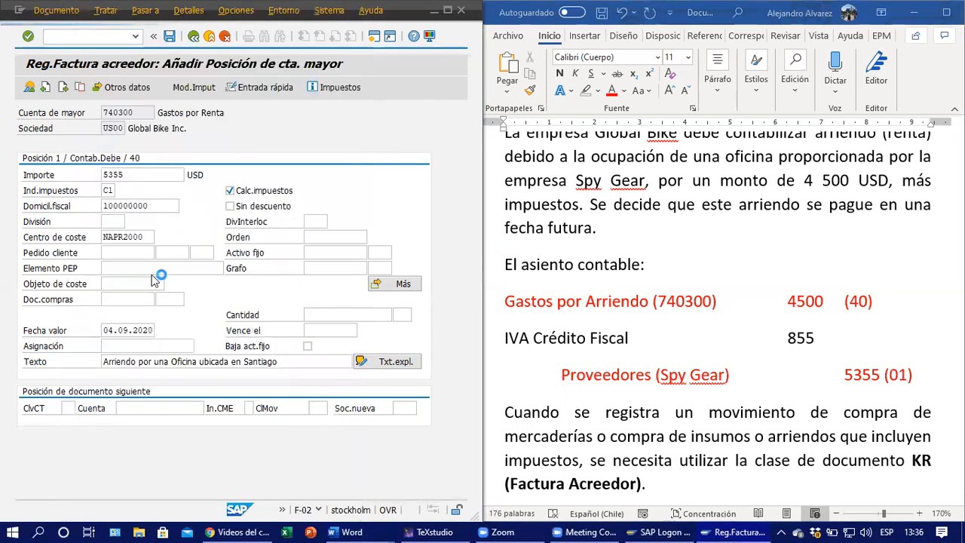
click(68, 407)
text(31)
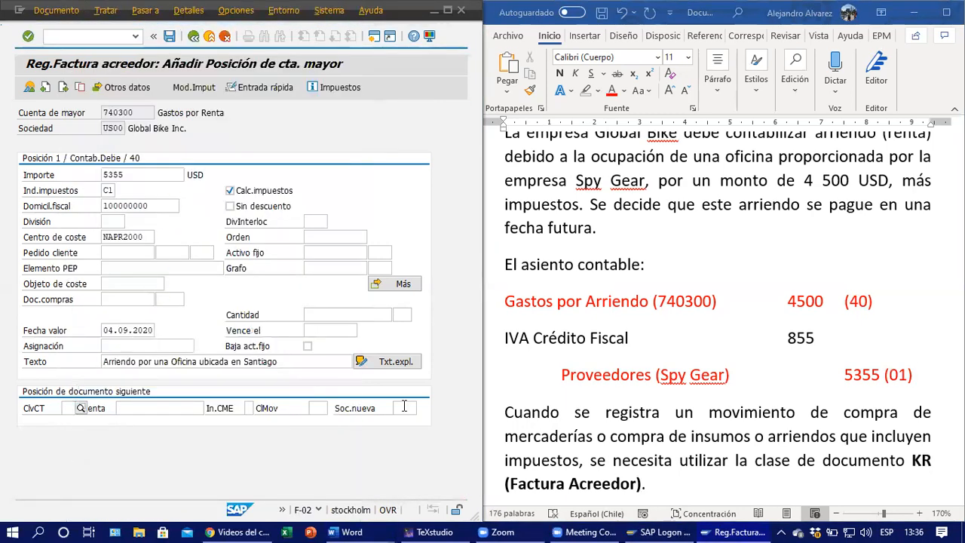
Correct the Proveedores posting key in Word to (31) and return to the next item's account field in SAP.
click(897, 375)
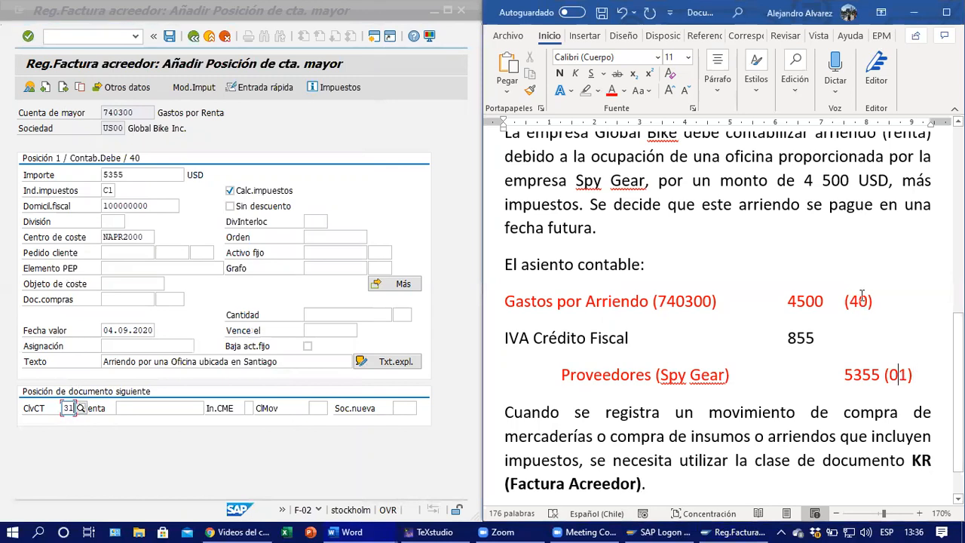
key(BackSpace)
text(3)
click(138, 411)
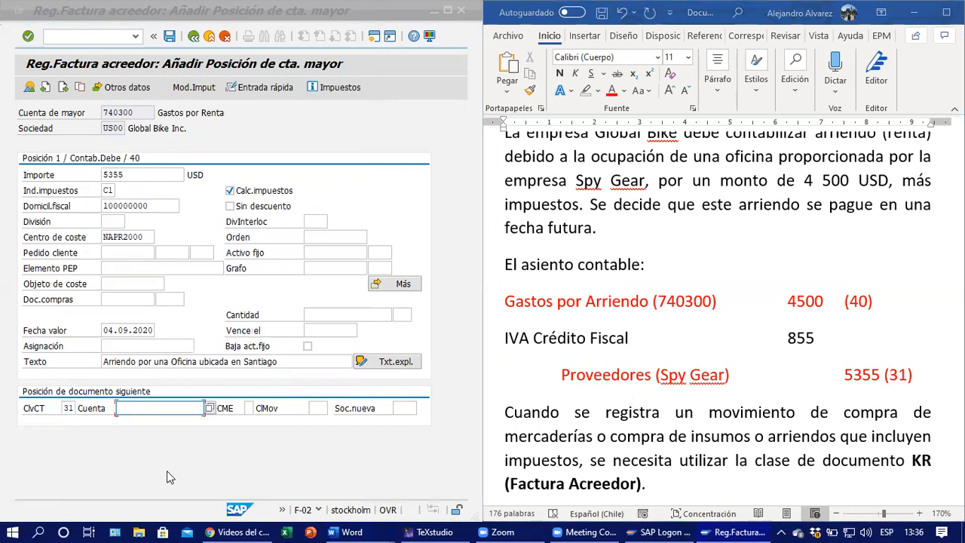
Search vendors with search term 000 and country US, and choose SPY GEAR as the next item's account.
click(210, 409)
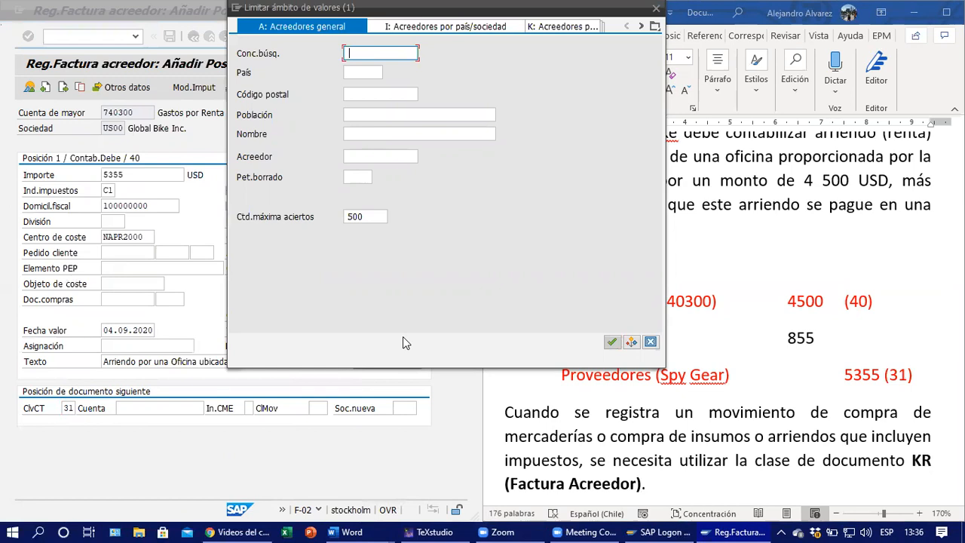
text(000)
key(Tab)
text(US)
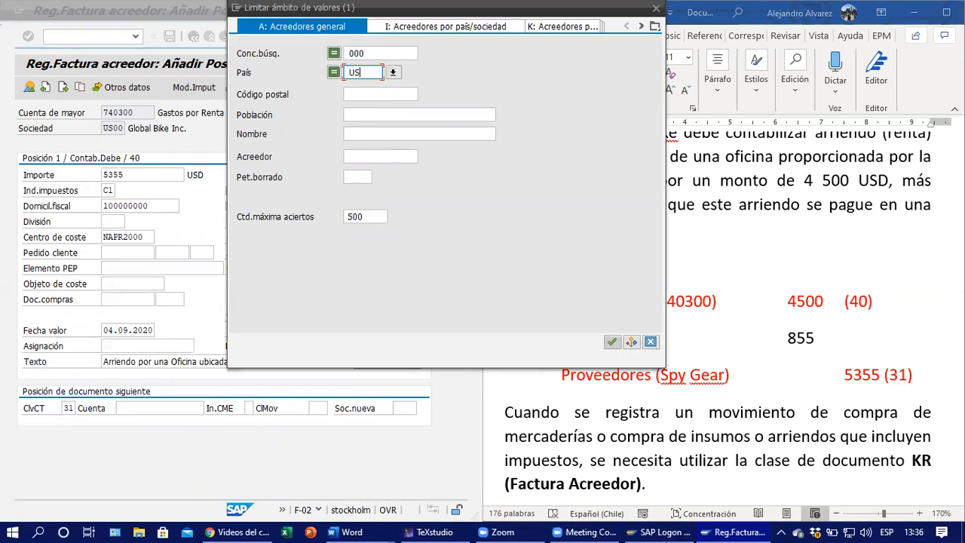
click(613, 343)
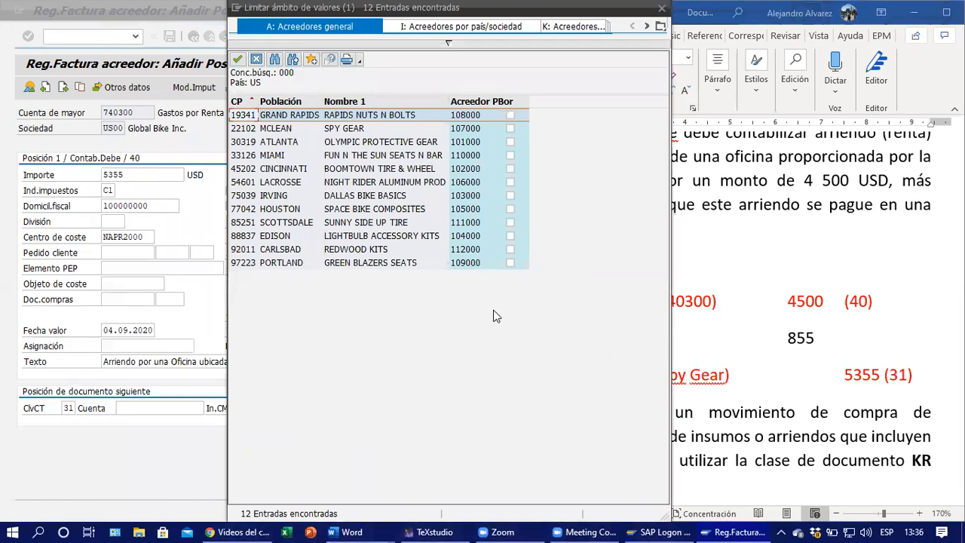
click(336, 129)
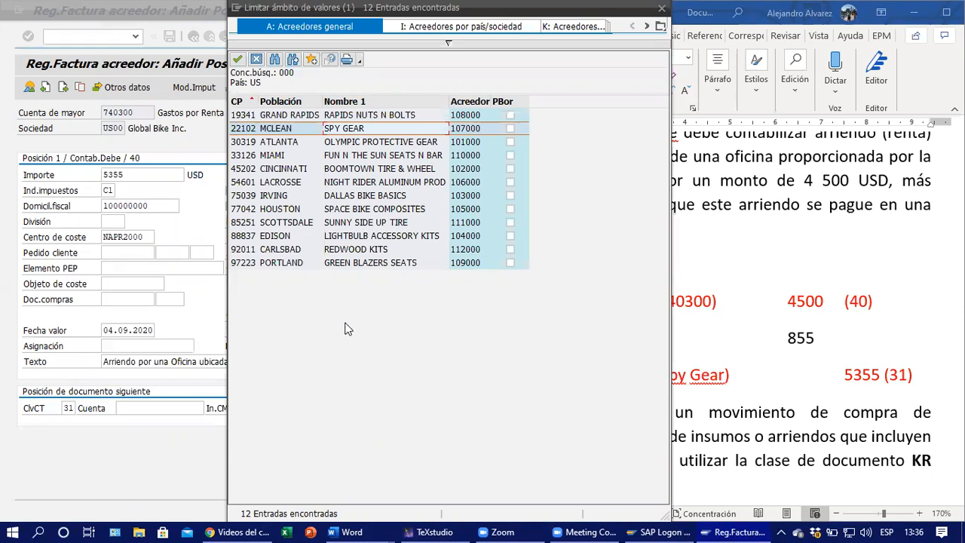
double_click(346, 133)
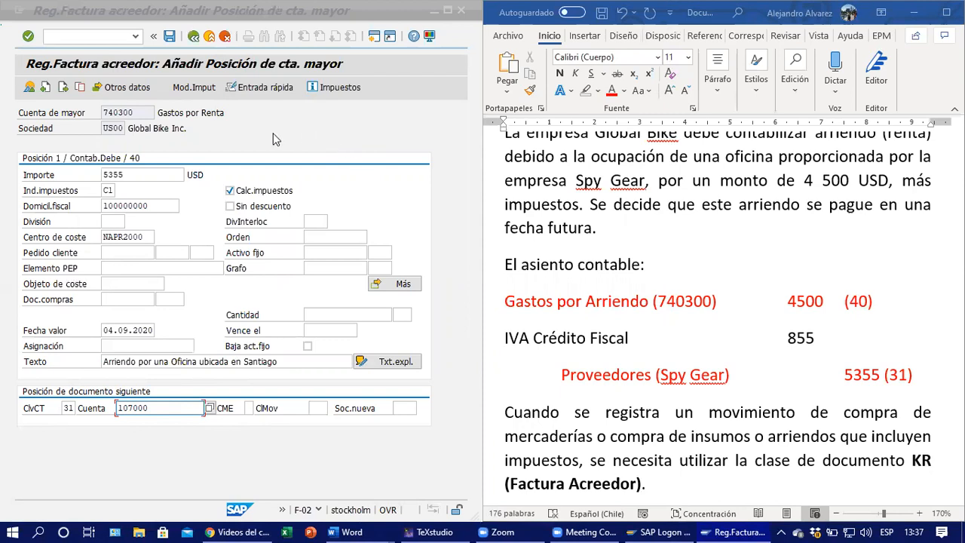
Continue to the Spy Gear vendor item and set its amount to 5355 USD.
click(383, 12)
click(386, 13)
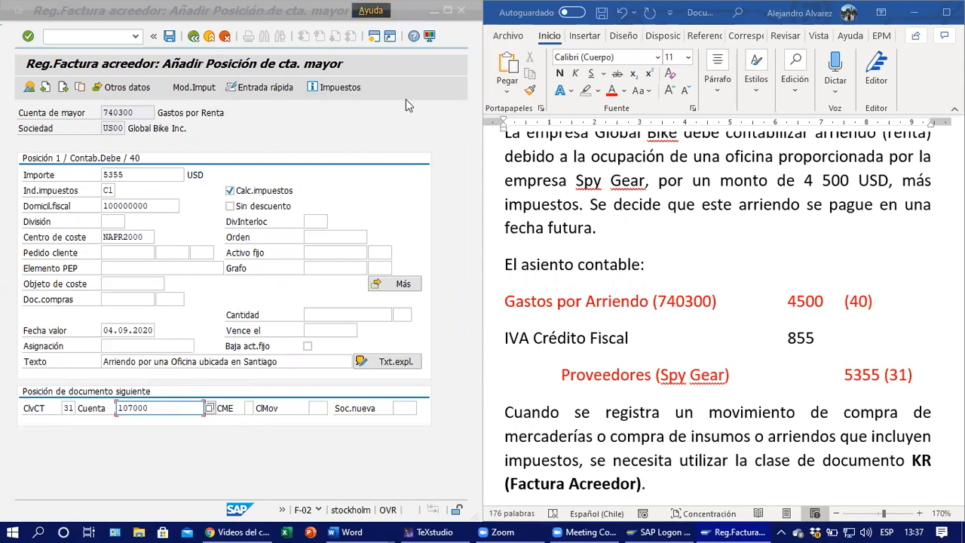
key(Return)
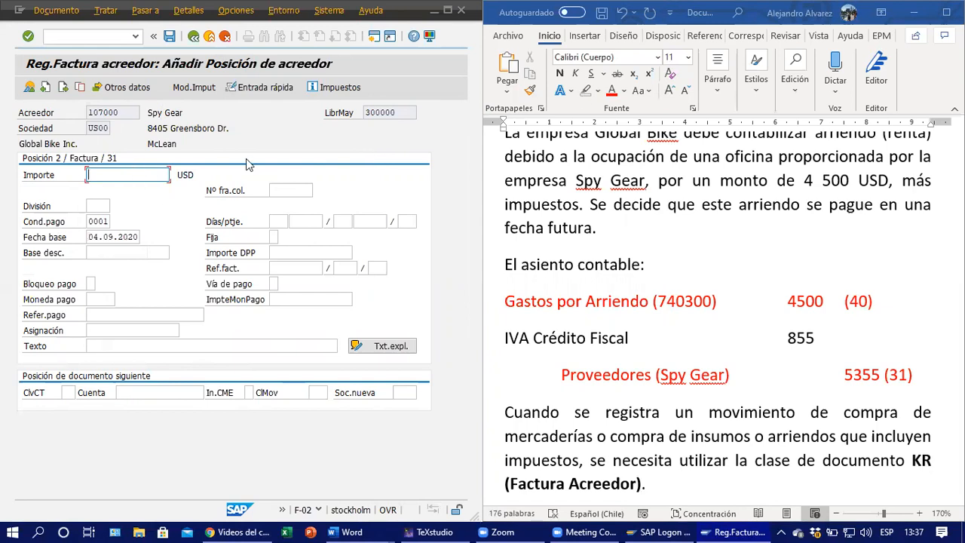
text(5355)
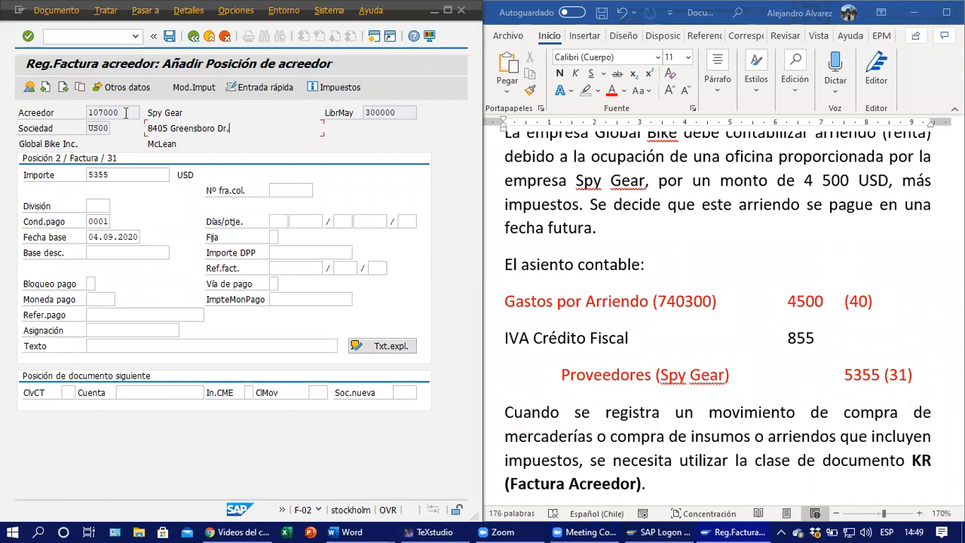
Examine the vendor item's Acreedor and LibrMay accounts, and look up the description of the LibrMay account.
key(Tab)
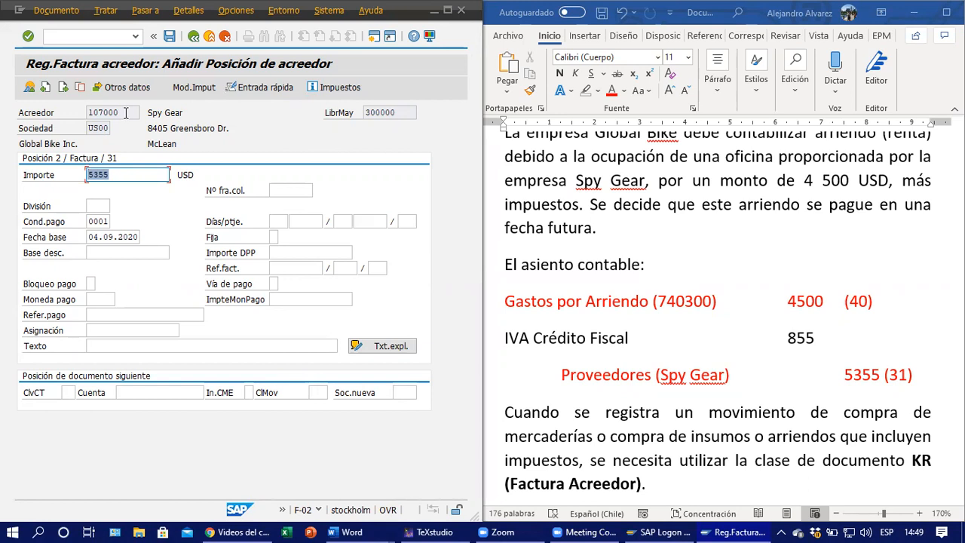
key(shift+Tab)
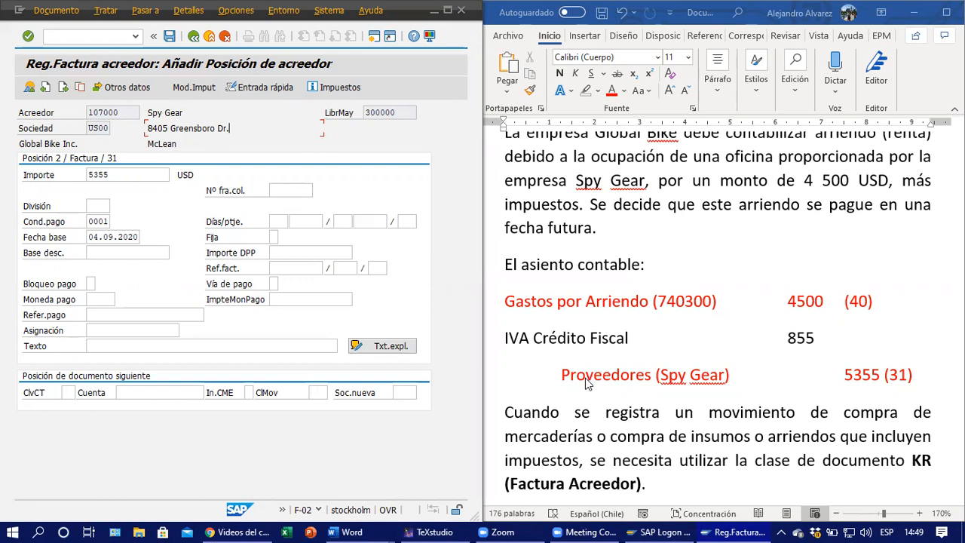
double_click(388, 113)
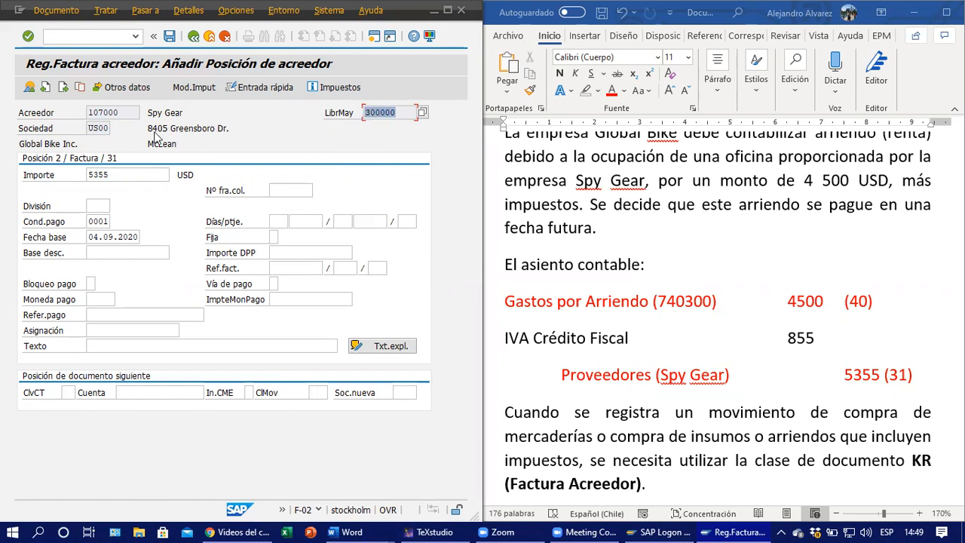
drag(122, 111, 84, 110)
click(126, 109)
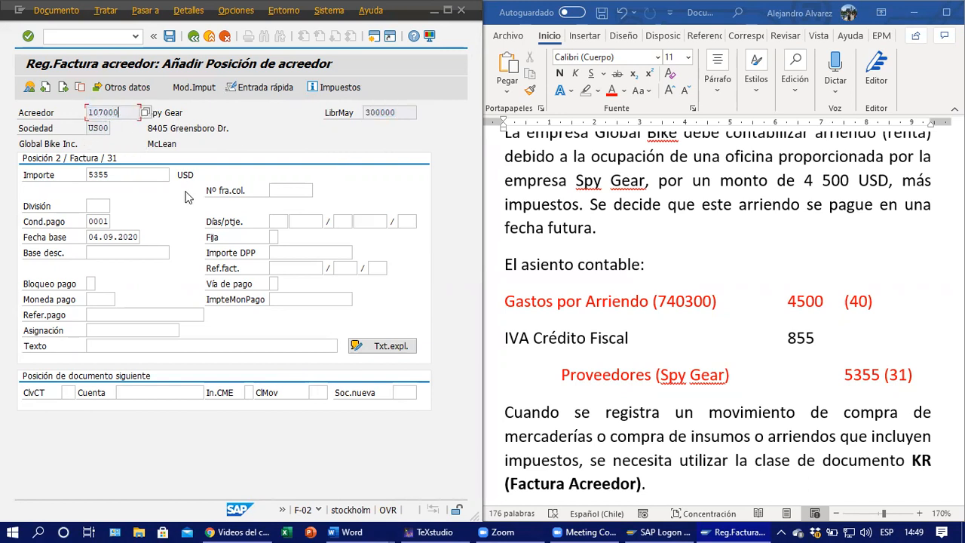
drag(412, 112, 337, 106)
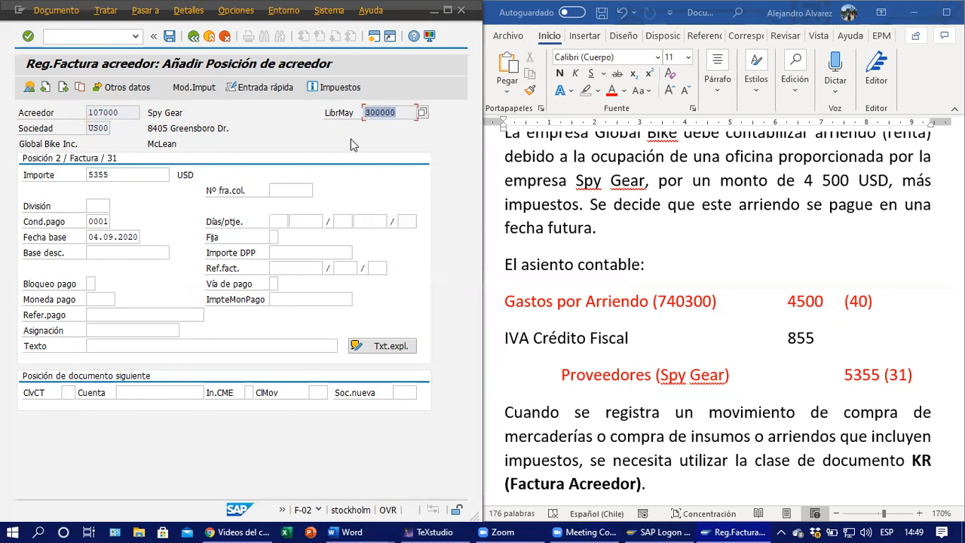
click(124, 111)
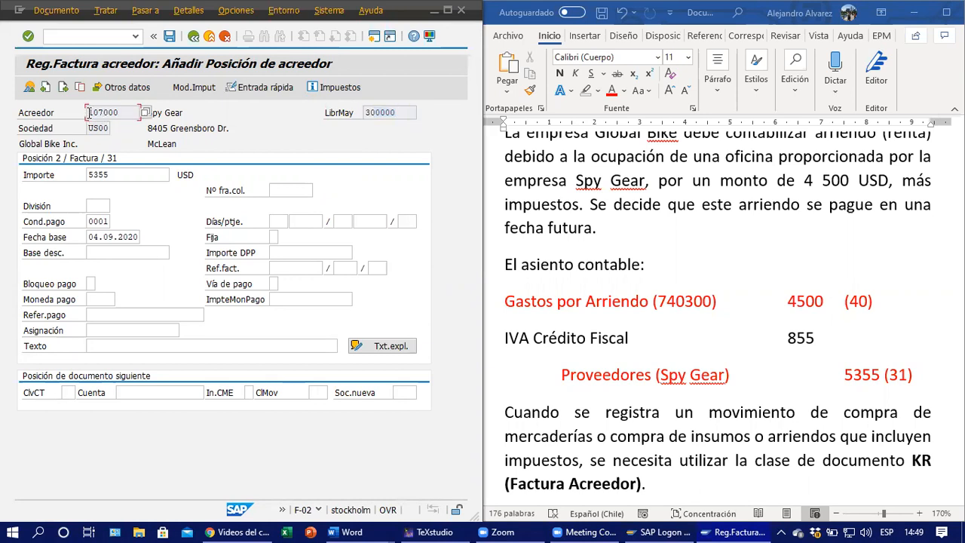
click(408, 115)
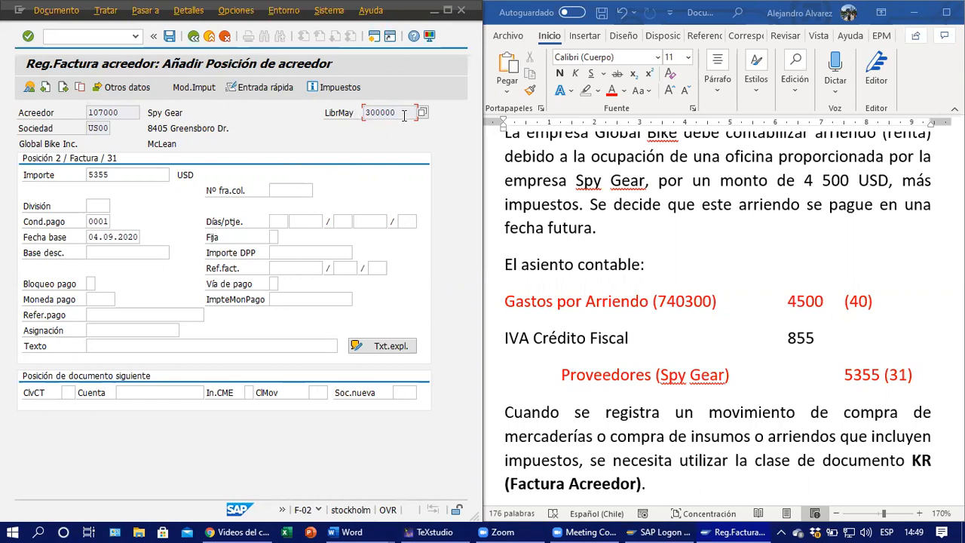
key(Return)
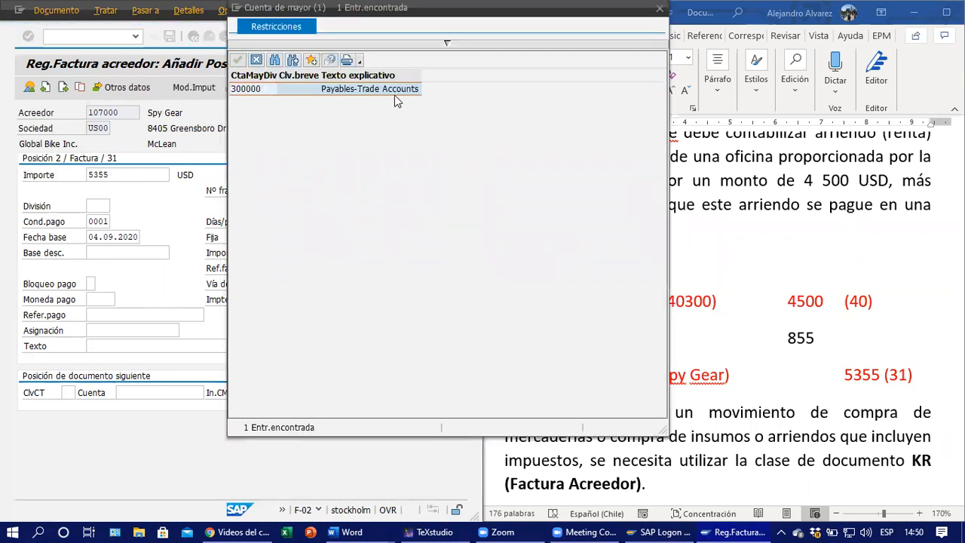
click(366, 91)
click(660, 10)
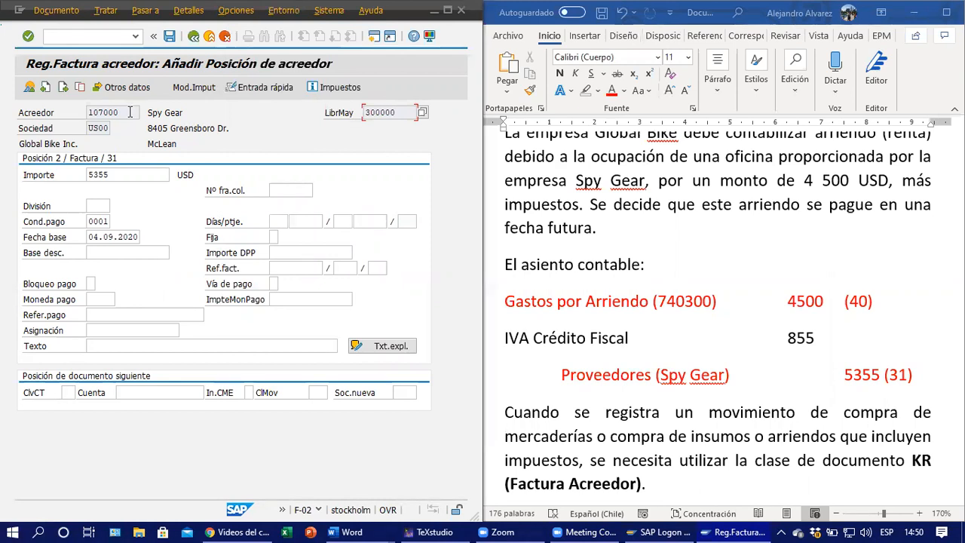
Review the payment terms available for the vendor item and close the list without choosing another one.
click(128, 175)
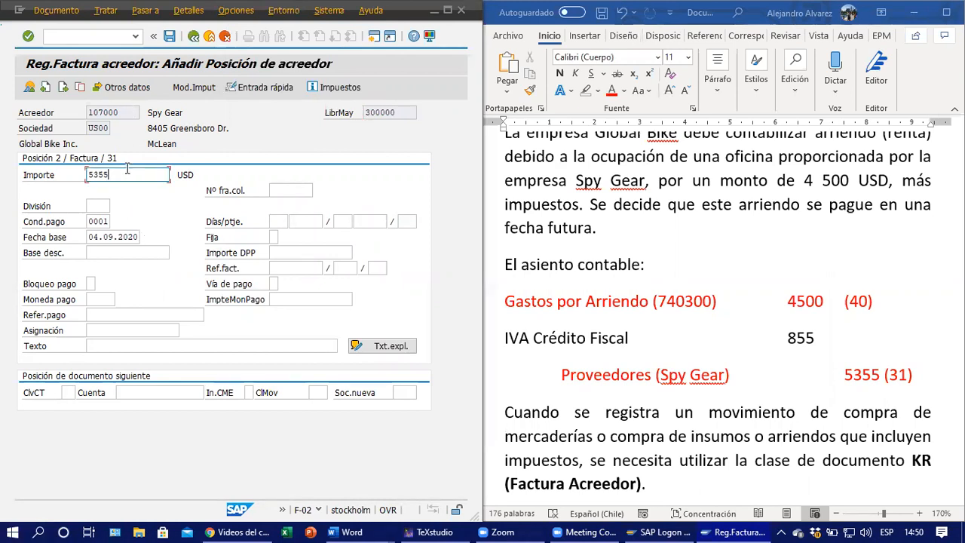
click(98, 222)
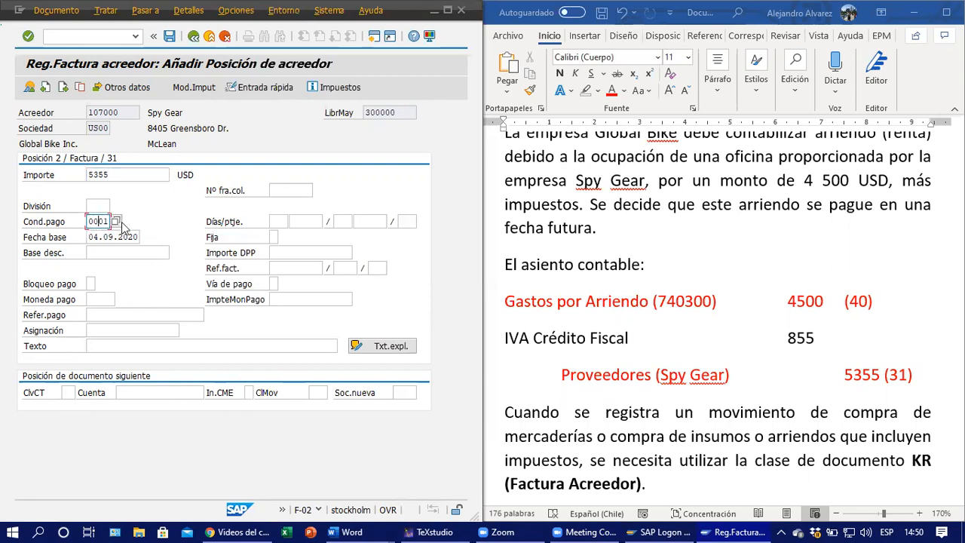
key(Return)
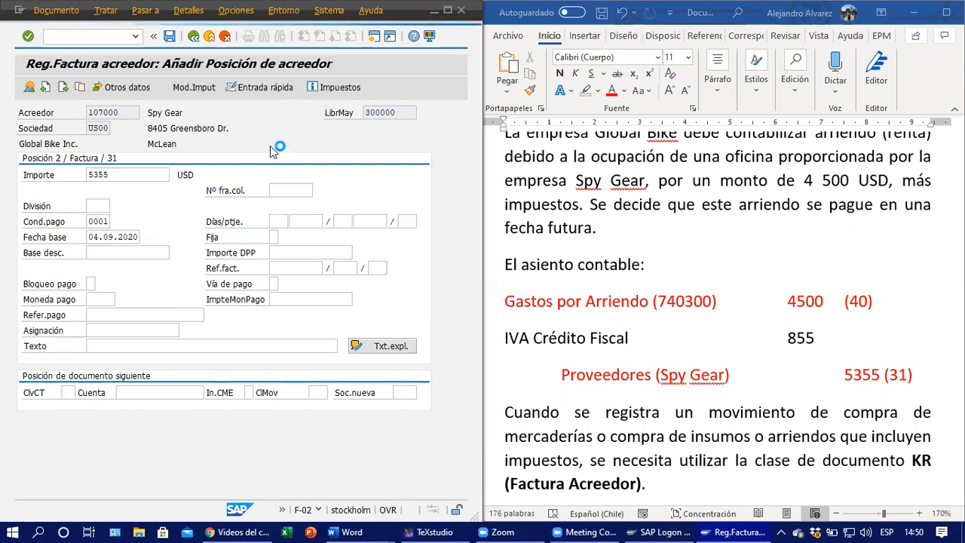
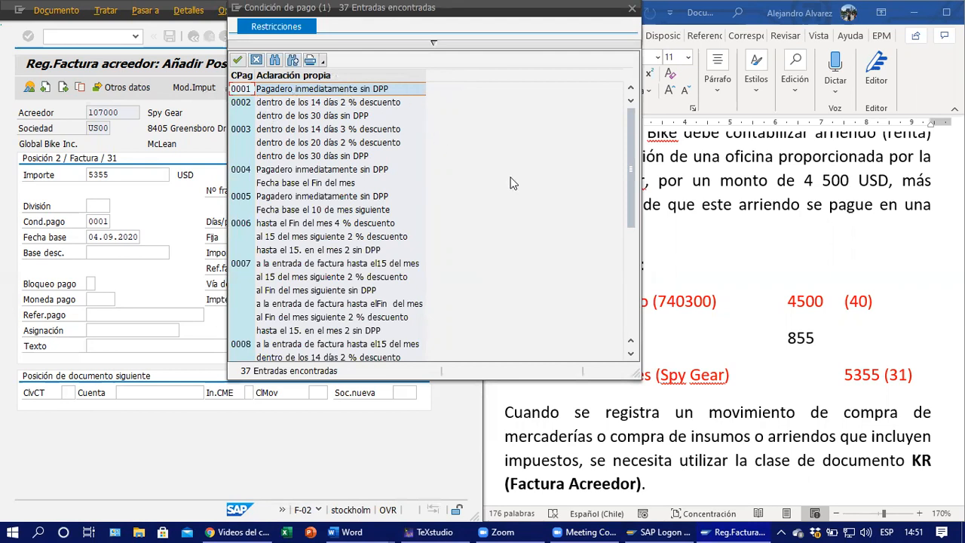
click(631, 8)
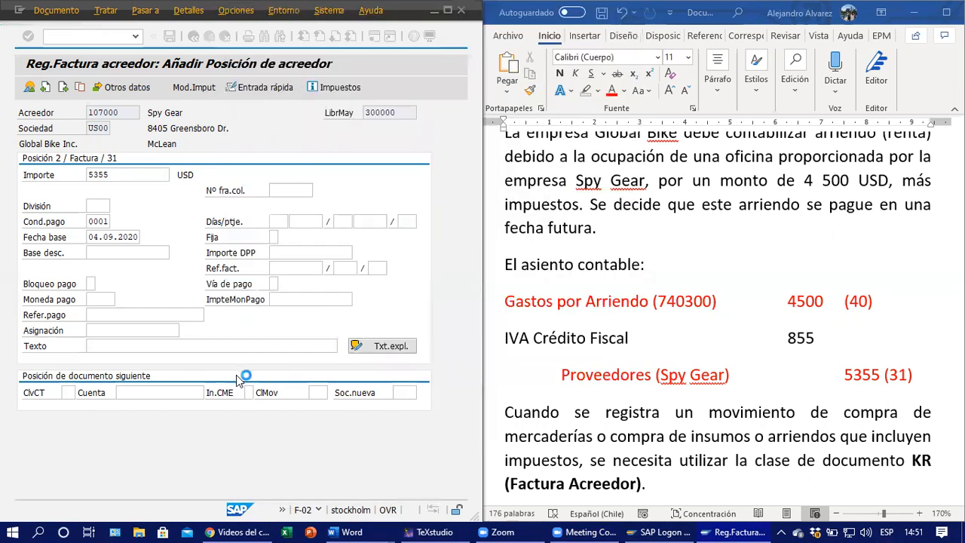
Enter the vendor item's text as "Se debe pagar a Spy Gear" and confirm the item.
click(169, 343)
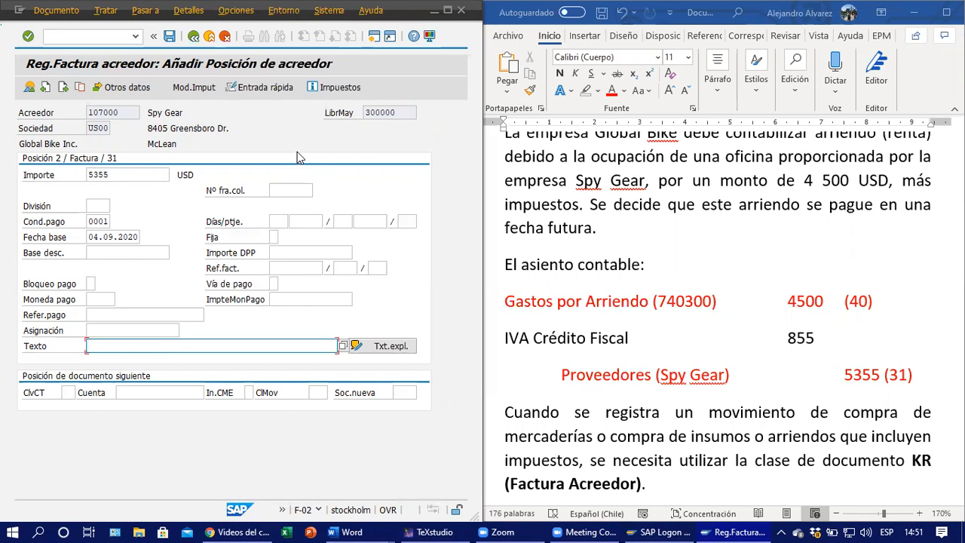
text(Se)
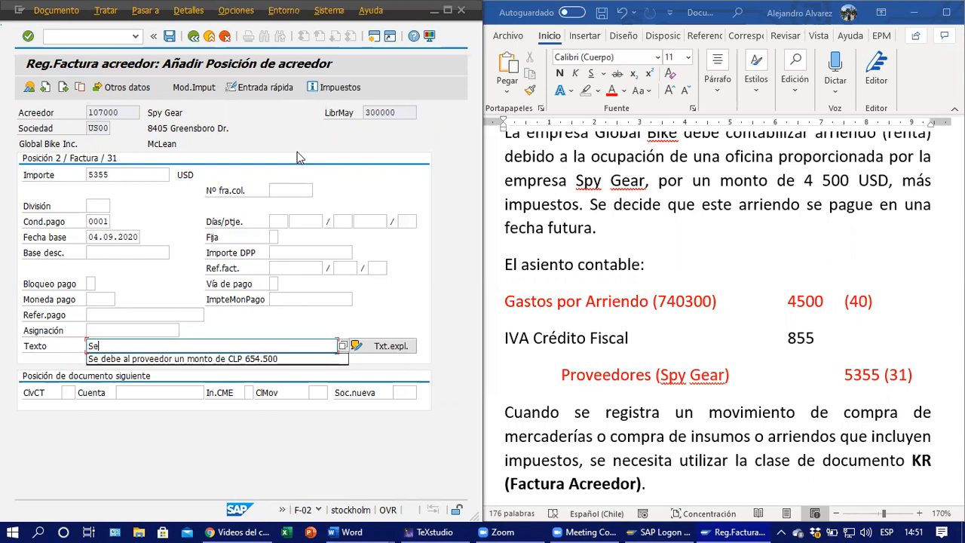
text( debe)
key(BackSpace)
key(BackSpace)
key(BackSpace)
text(deb)
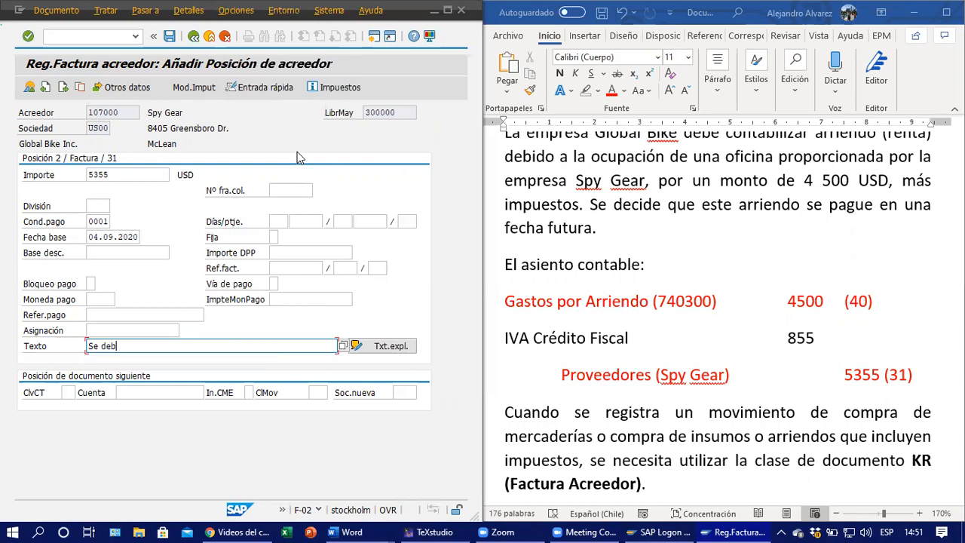
text(e pagar a Spy Gear)
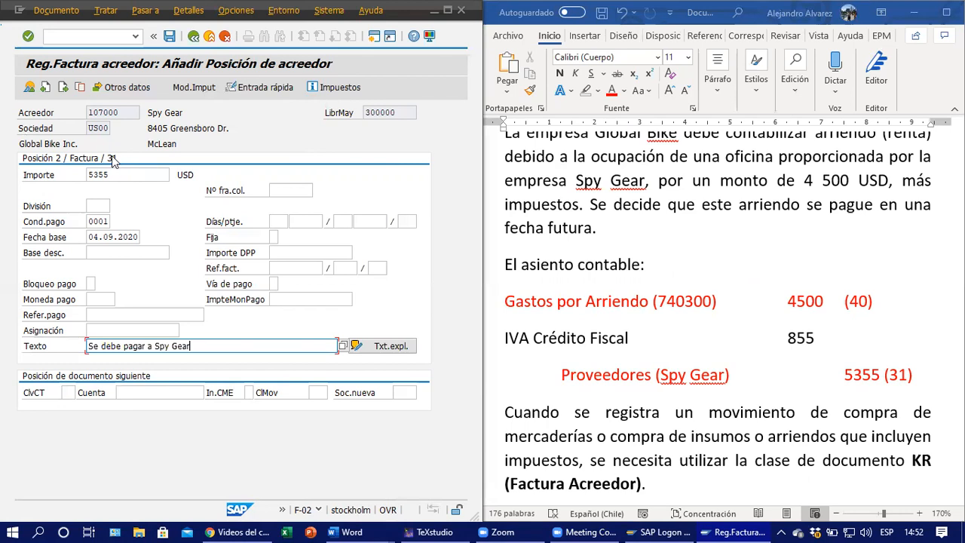
click(28, 38)
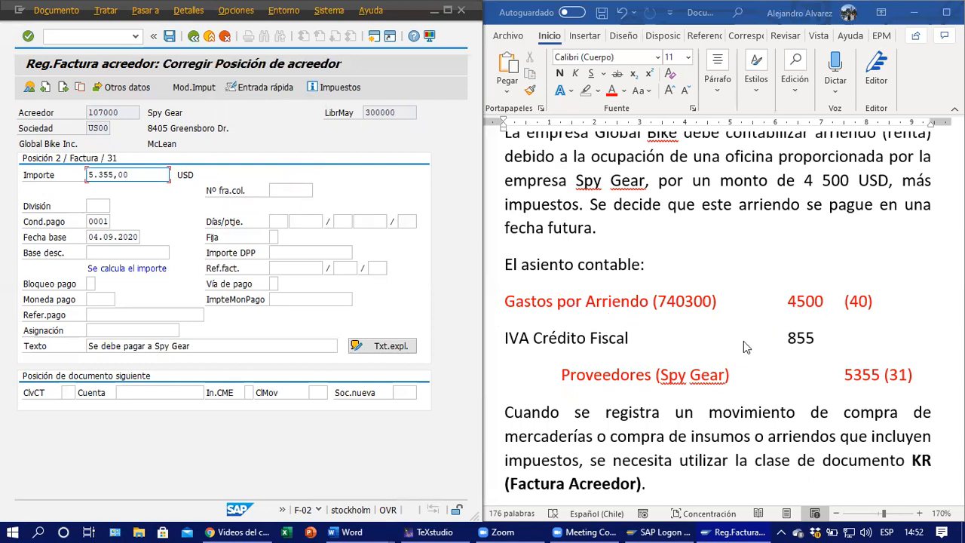
Check the document's tax data, return to the line items and simulate the posting.
click(331, 87)
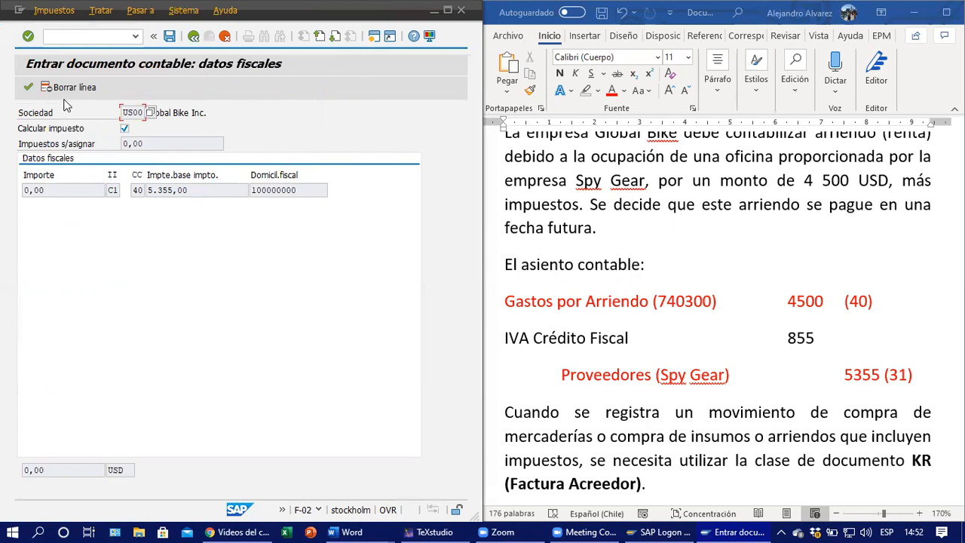
click(28, 87)
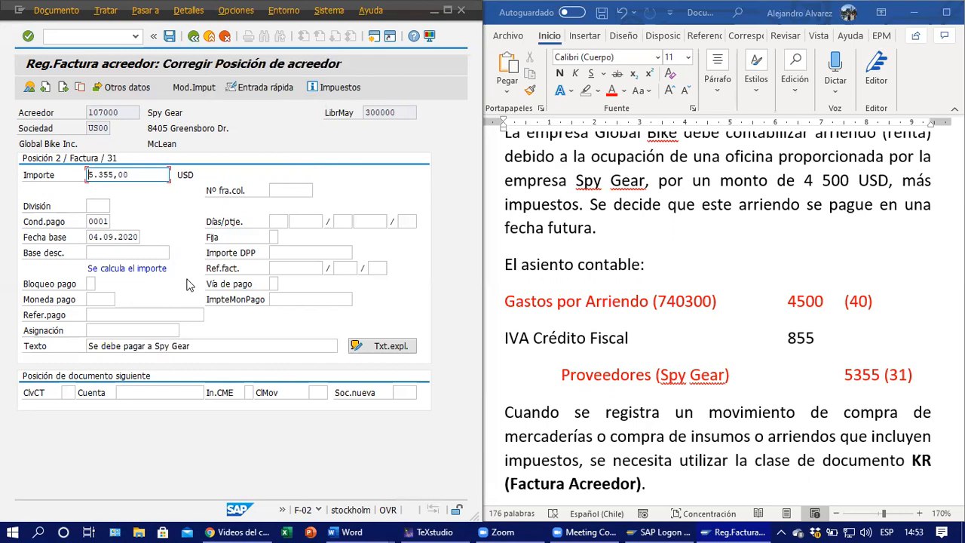
key(Return)
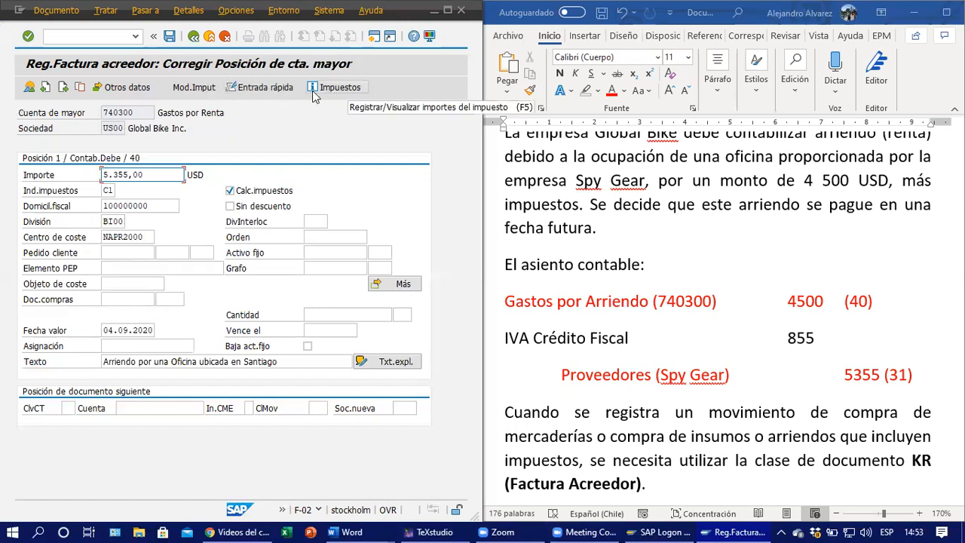
click(57, 10)
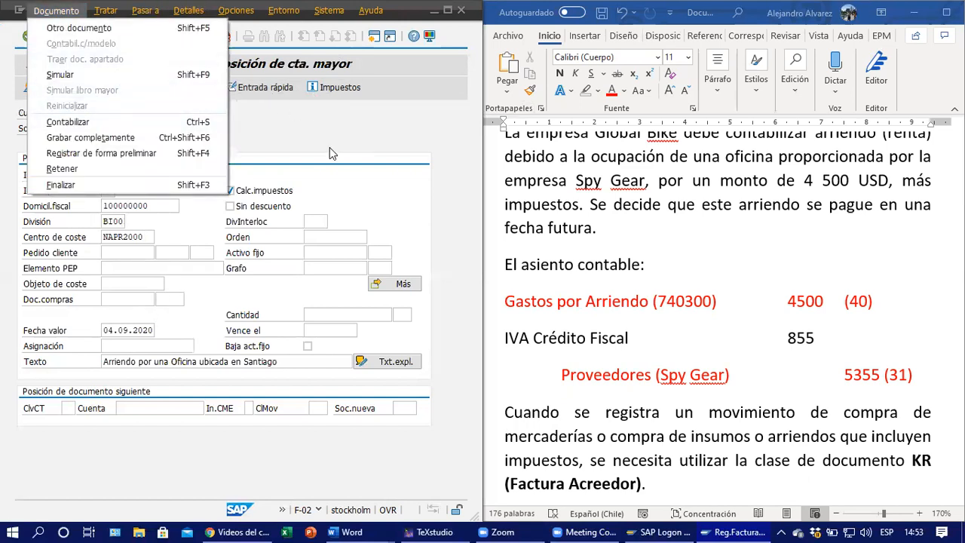
click(121, 76)
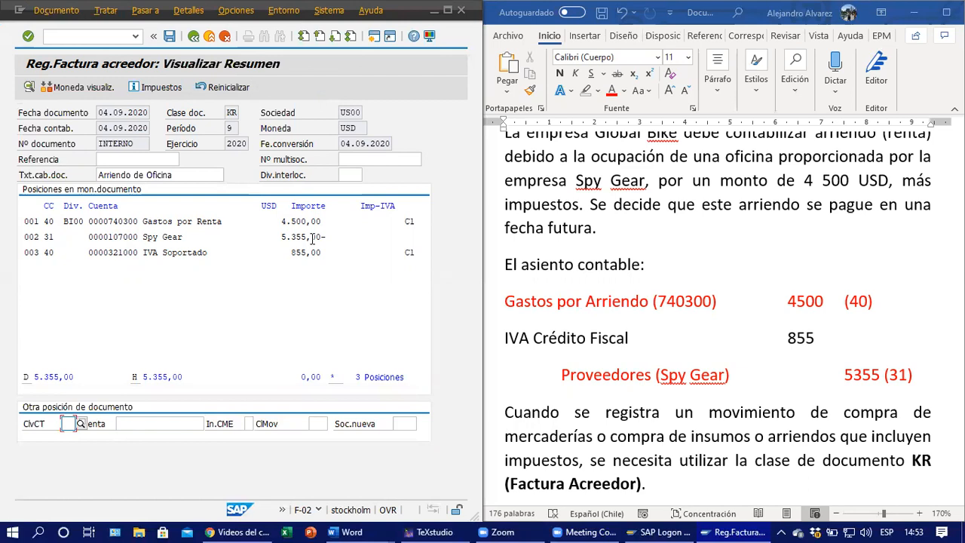
Check the rent item's tax code and the Spy Gear item's posting key, name and amount in the simulated posting.
click(408, 220)
double_click(410, 220)
double_click(45, 236)
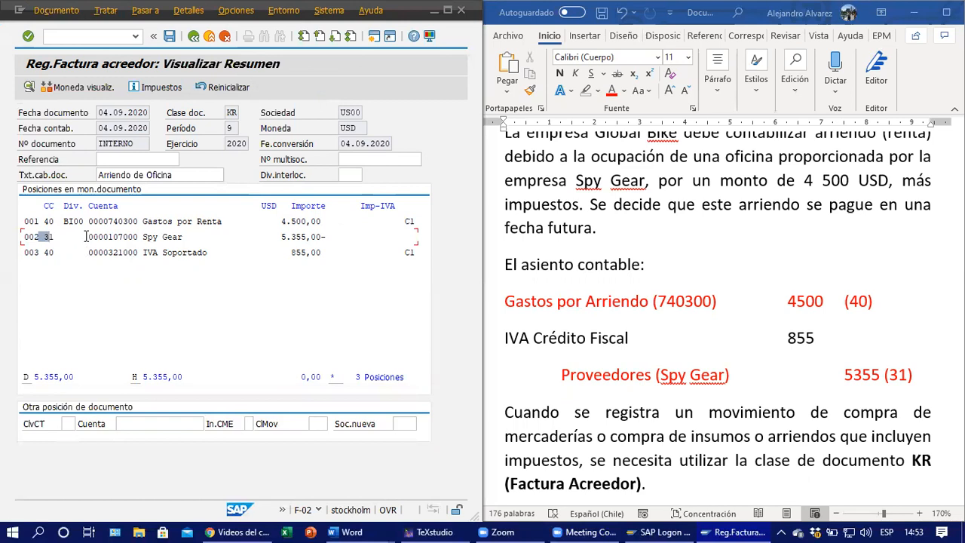
drag(108, 237, 183, 241)
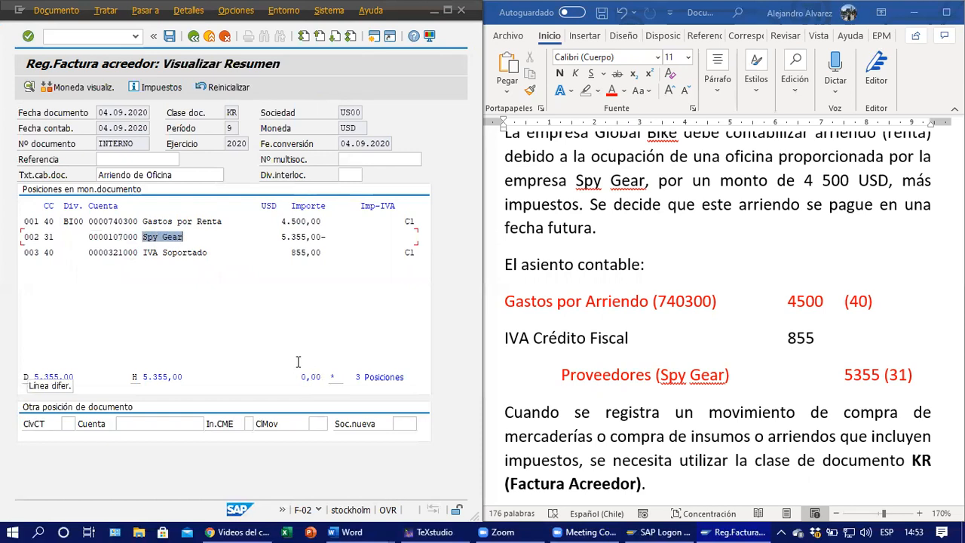
drag(280, 236, 306, 236)
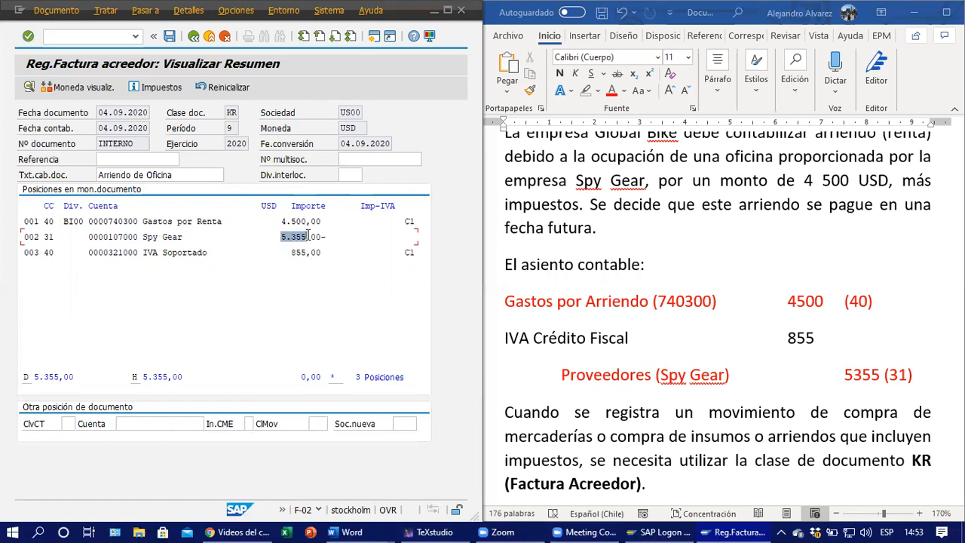
Check the IVA Soportado item's posting key, name and amount in the simulation against the IVA Crédito Fiscal line in the Word document.
click(39, 252)
click(143, 253)
drag(174, 252, 207, 263)
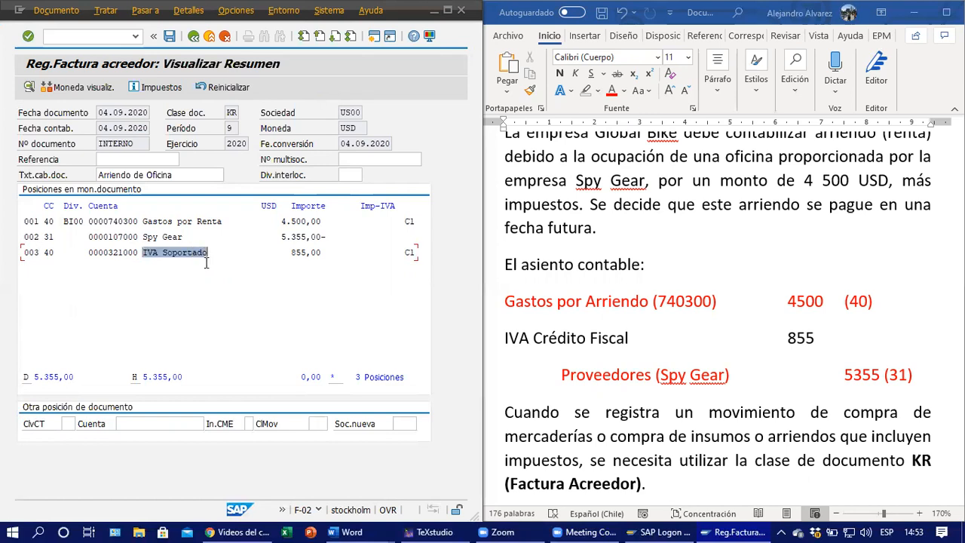
click(240, 267)
click(292, 253)
drag(292, 253, 317, 252)
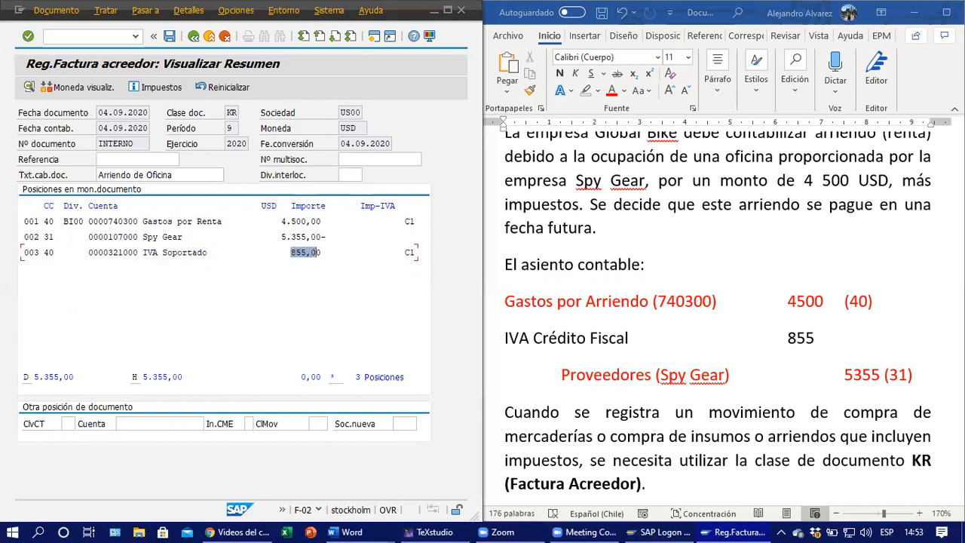
click(776, 348)
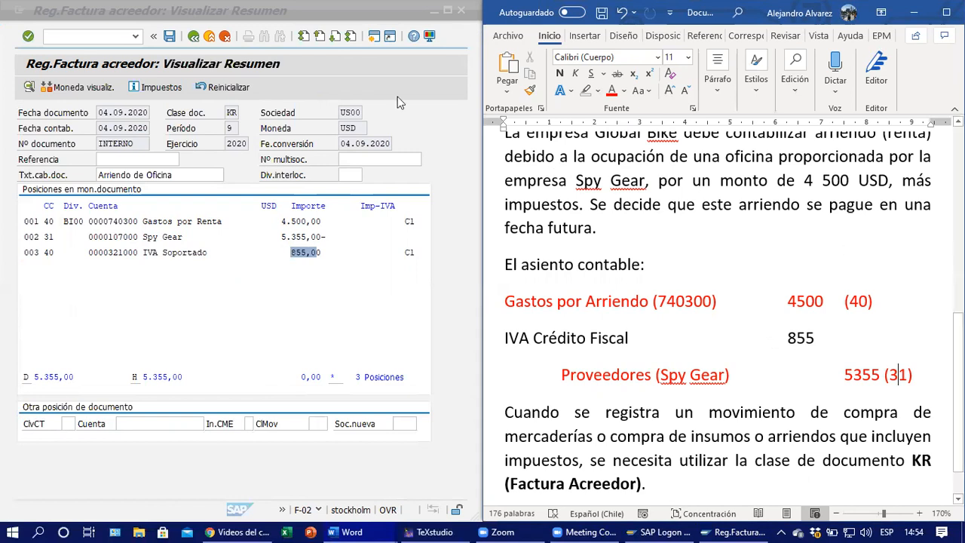
Check the tax data's ledger account, tax rate and tax amount, and return to the simulated posting.
click(154, 88)
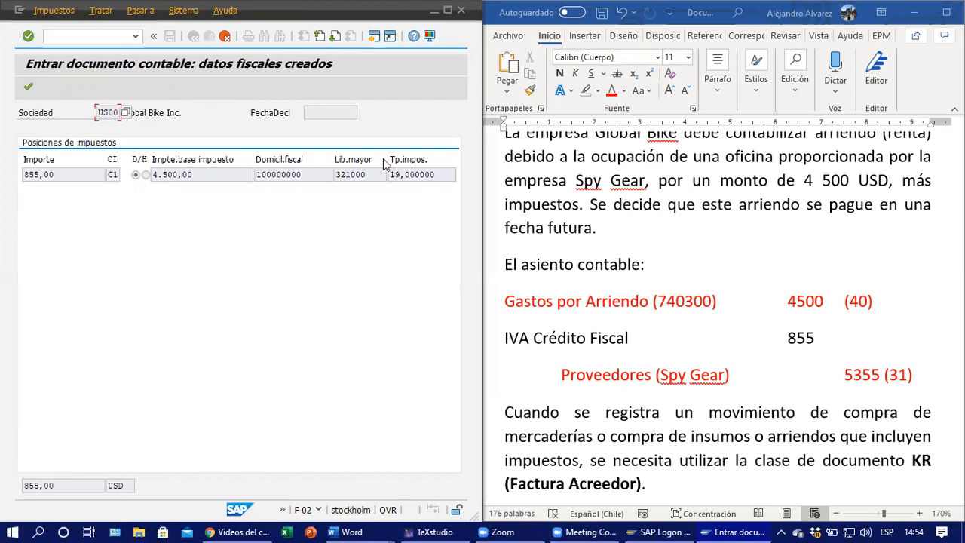
drag(335, 175, 369, 175)
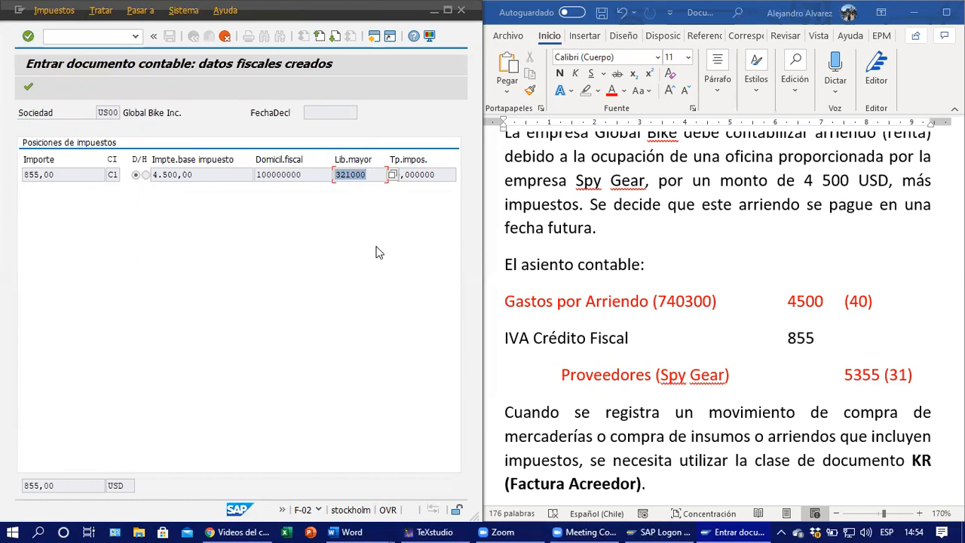
key(Tab)
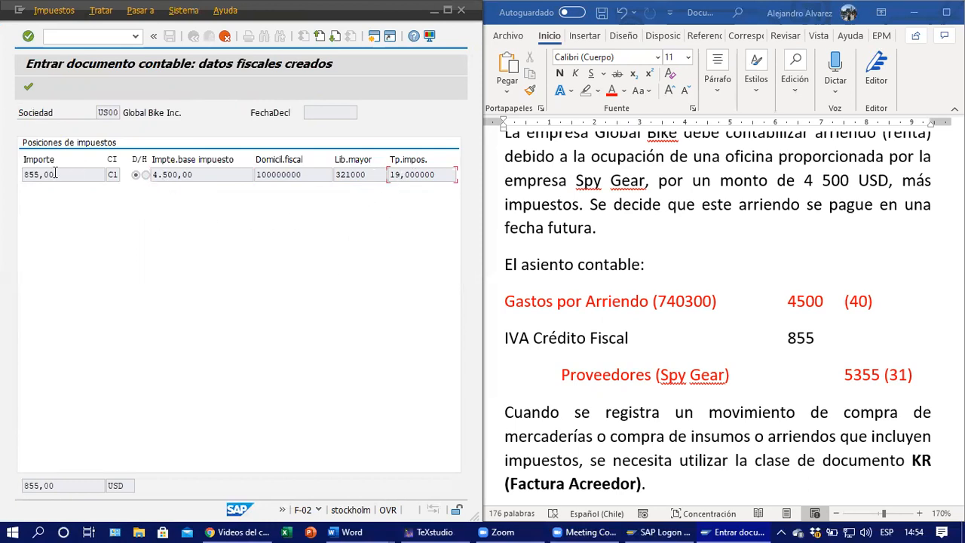
drag(60, 174, 16, 174)
click(29, 87)
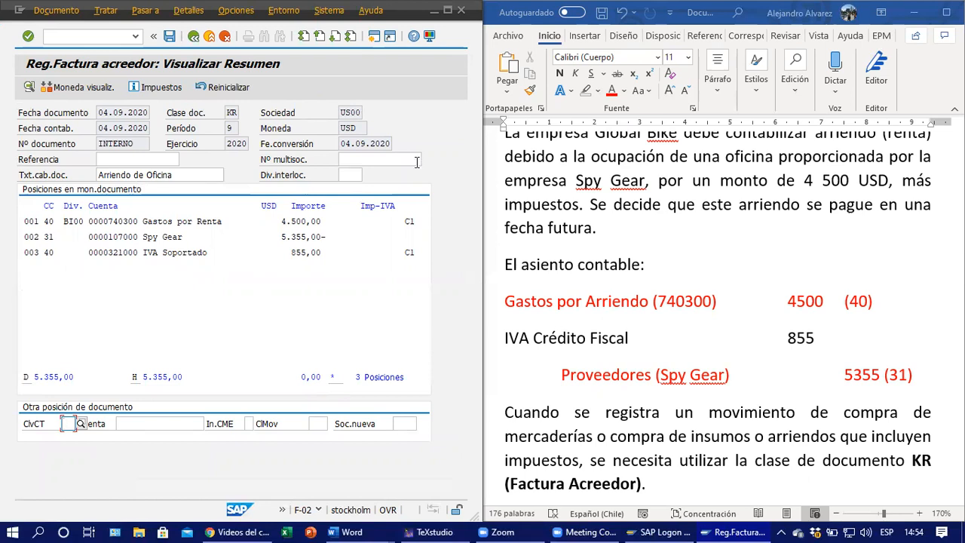
Post the vendor invoice and exit the general ledger entry transaction, discarding the new blank entry.
click(170, 37)
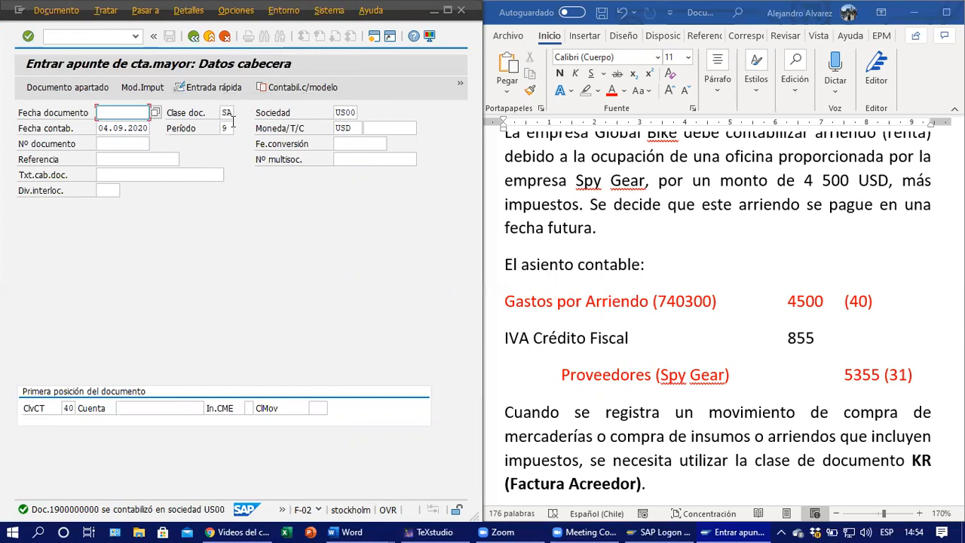
click(210, 38)
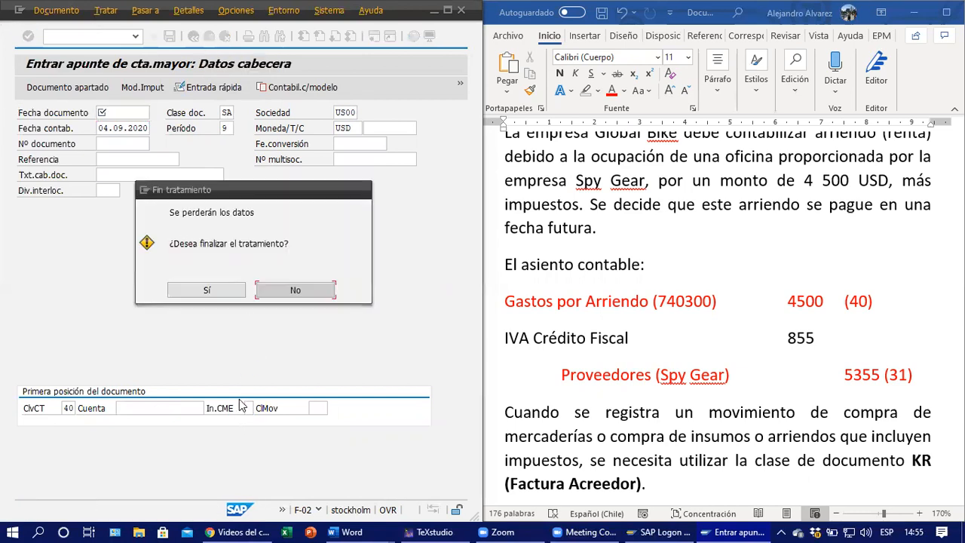
click(226, 295)
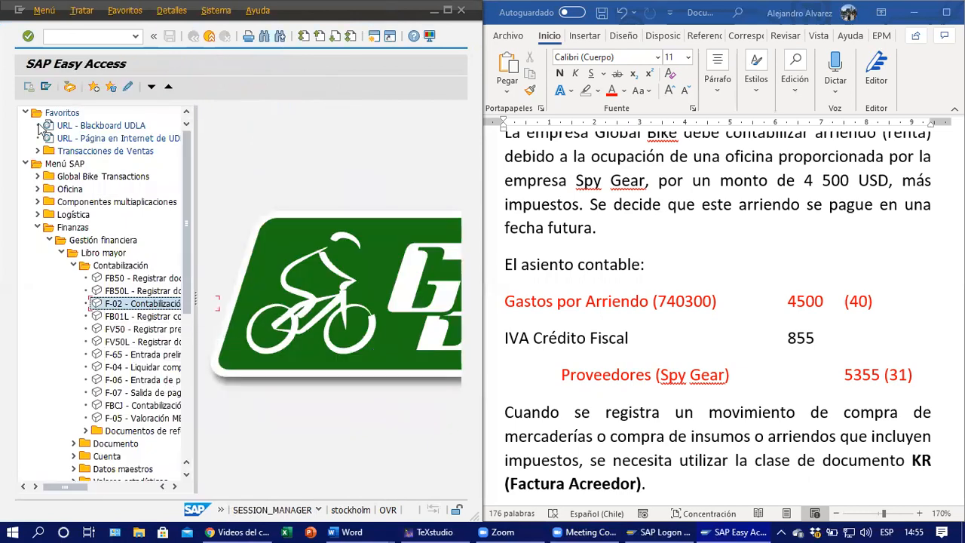
Start transaction FB03 in a maximized window and display the posted invoice for company code US00, fiscal year 2020.
click(70, 37)
text(FB03)
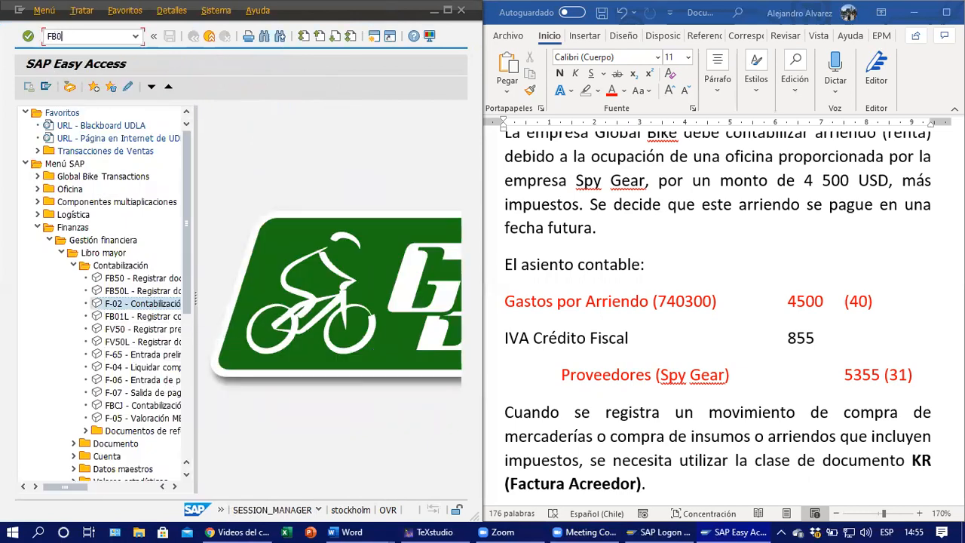
key(Return)
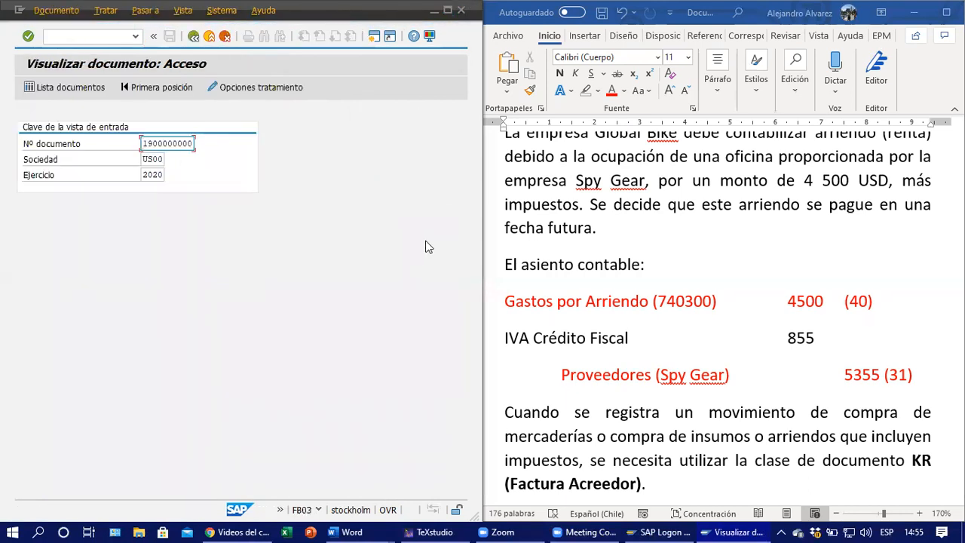
click(447, 10)
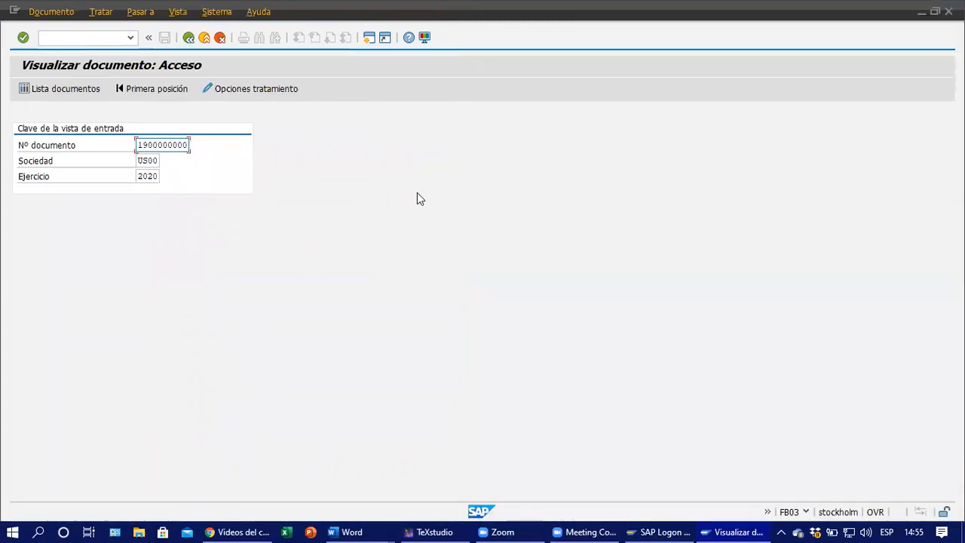
click(151, 160)
click(147, 180)
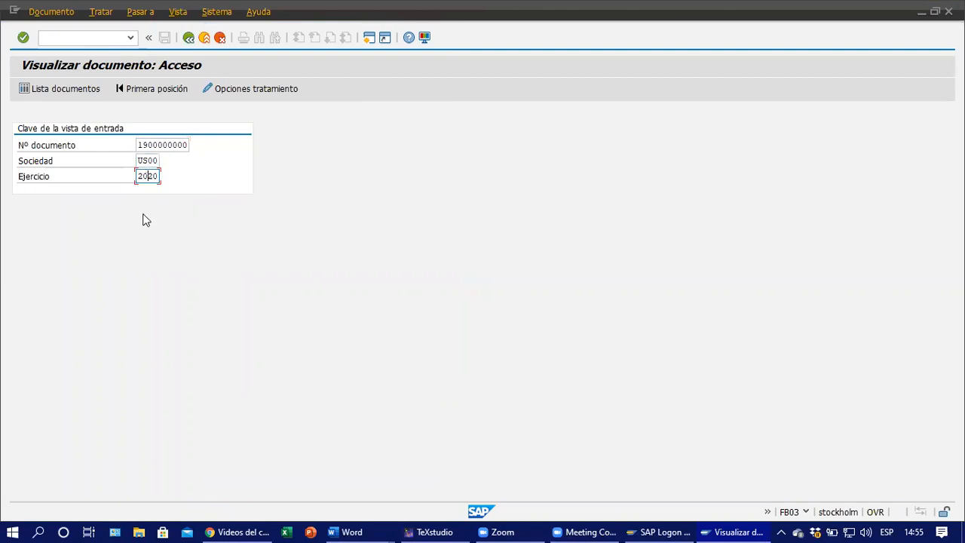
click(23, 37)
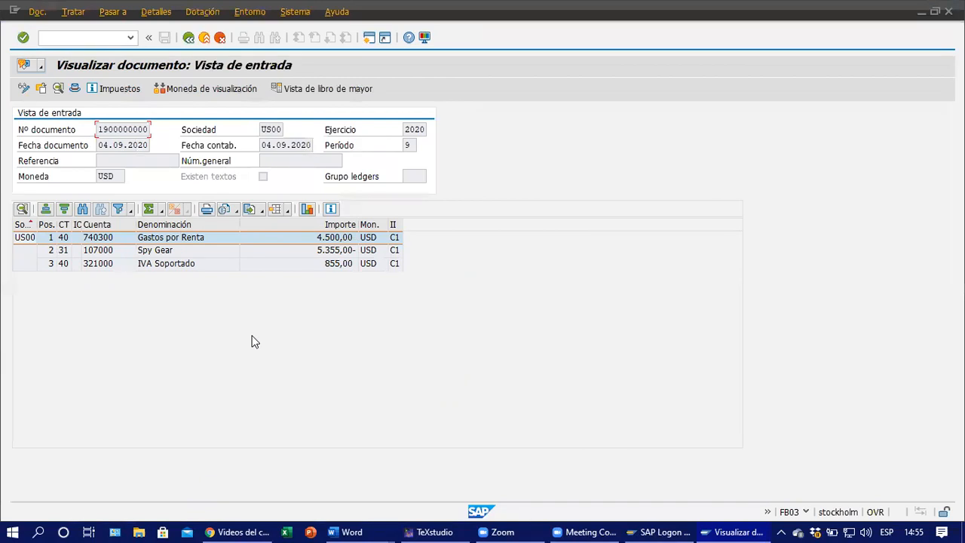
Check the posted document's tax data and its general ledger view, and return to the entry view.
click(112, 89)
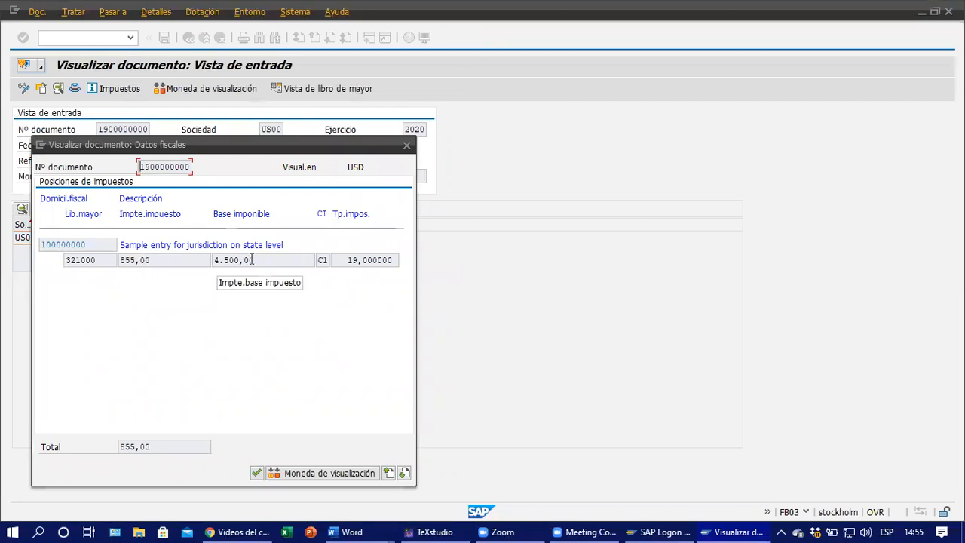
click(407, 146)
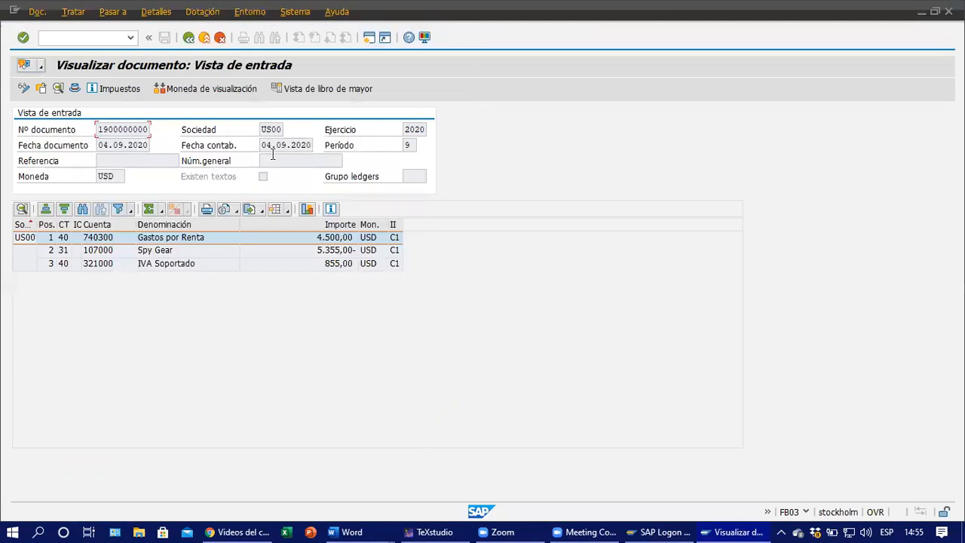
click(328, 88)
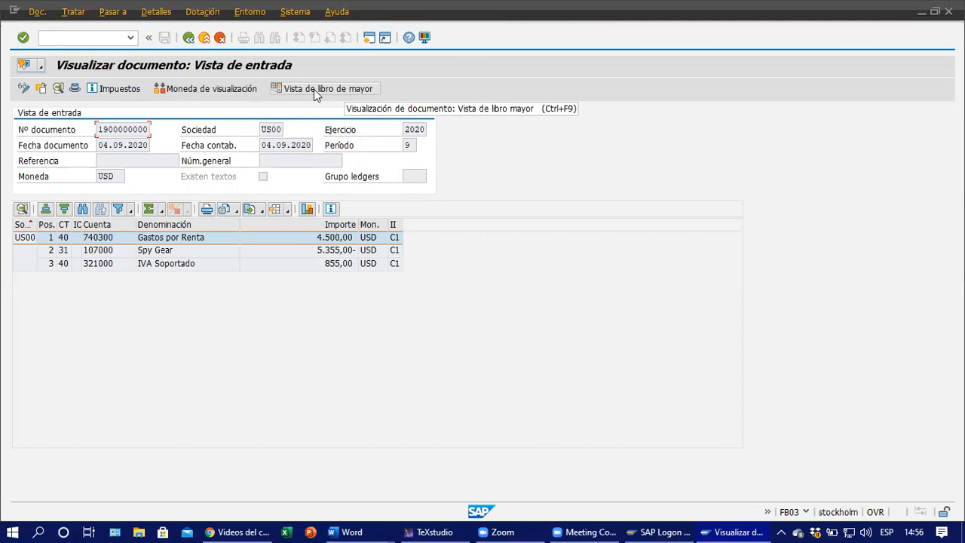
click(314, 88)
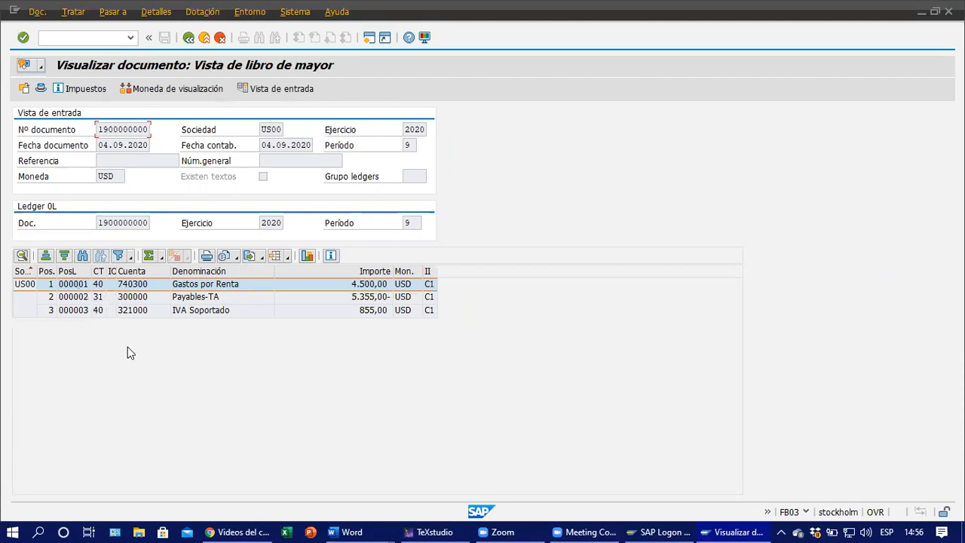
click(331, 256)
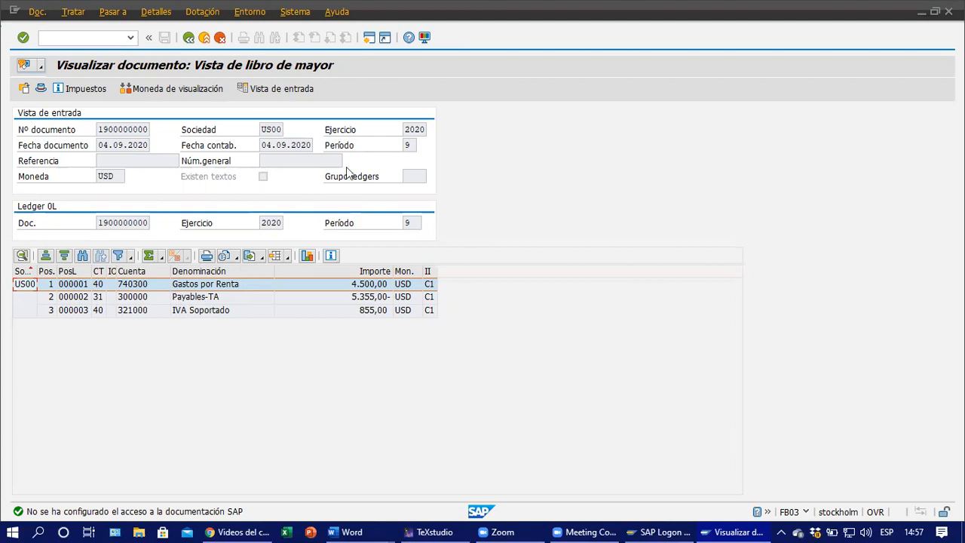
click(302, 89)
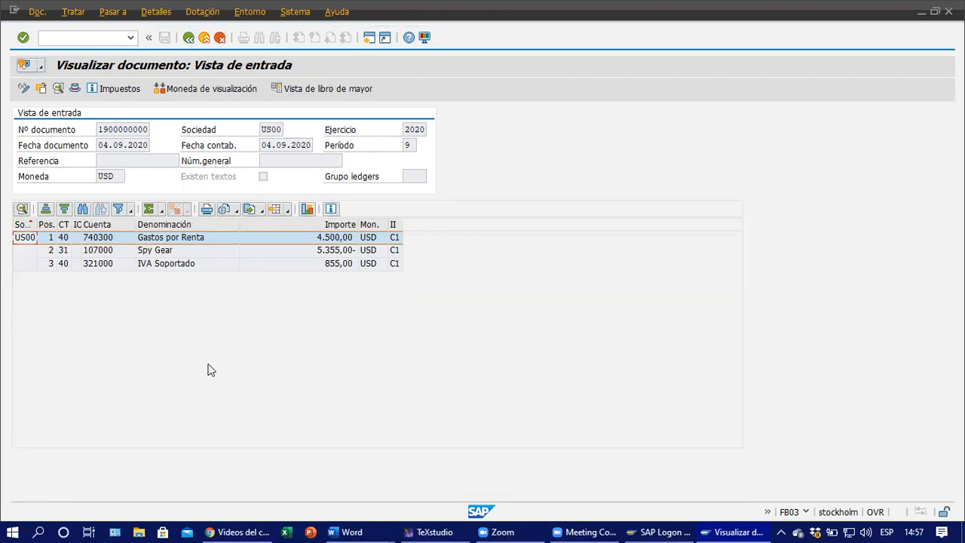